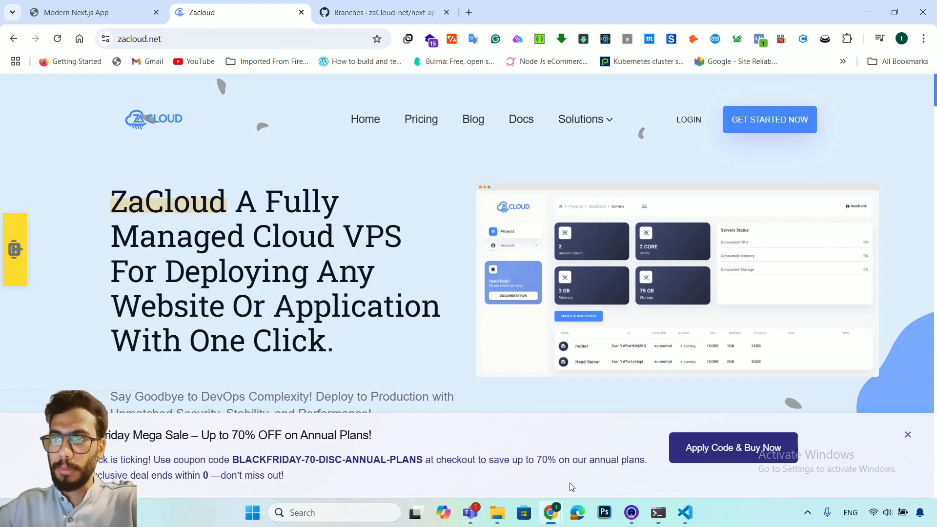
pyautogui.scroll(-3, 326, 280)
pyautogui.scroll(3, 324, 277)
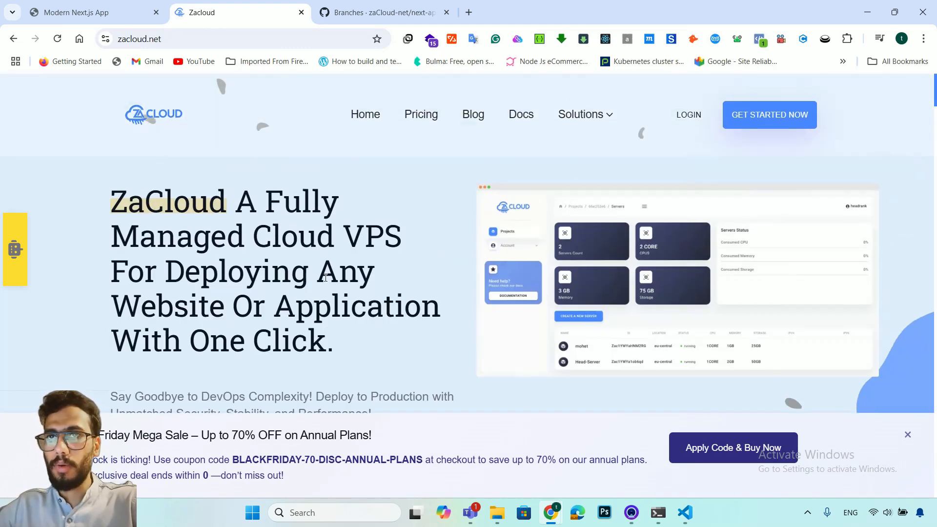
pyautogui.click(128, 39)
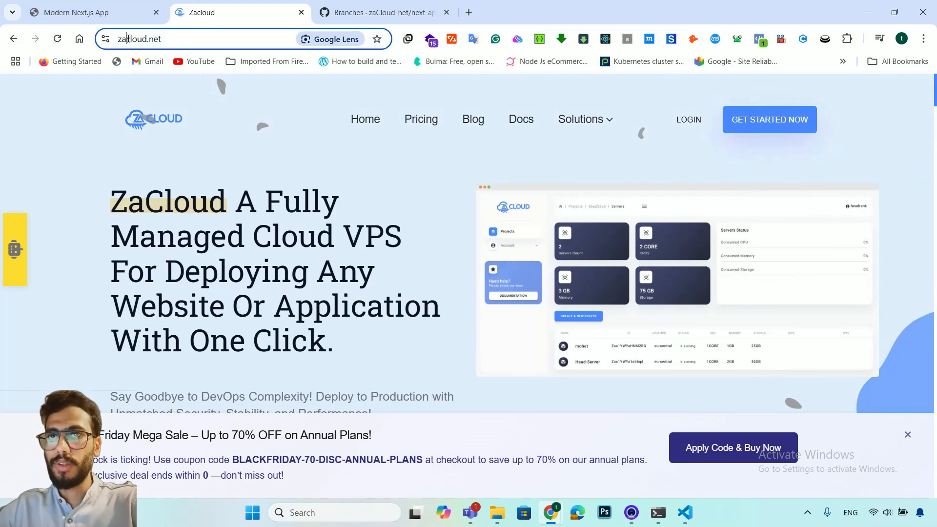
pyautogui.moveTo(128, 39); pyautogui.dragTo(213, 45)
pyautogui.click(188, 223)
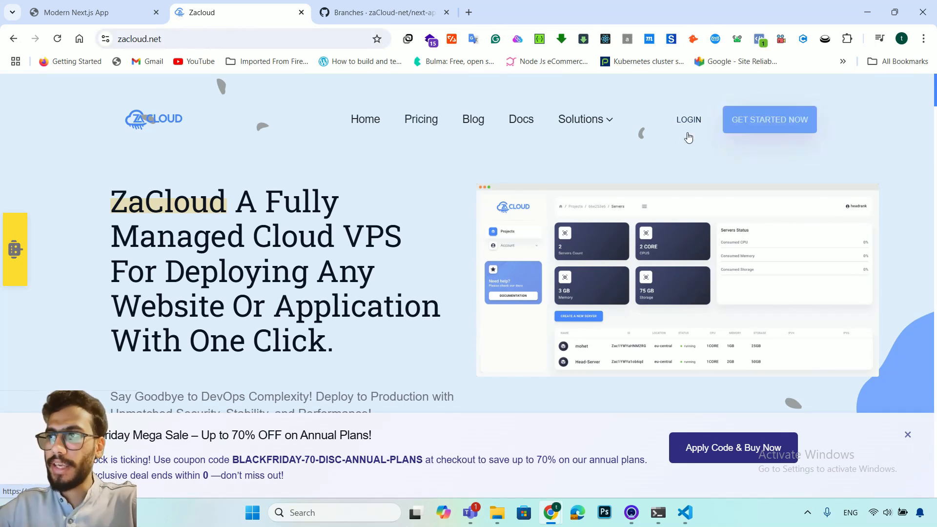
# Step: Open the ZaCloud pricing page and look over the Google Cloud plans
pyautogui.click(420, 122)
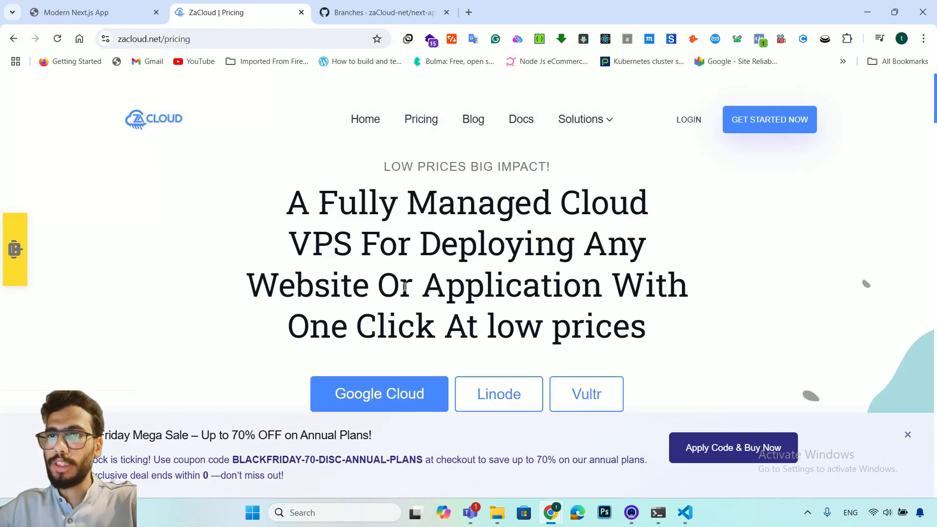
pyautogui.scroll(-2, 404, 291)
pyautogui.scroll(-1, 404, 291)
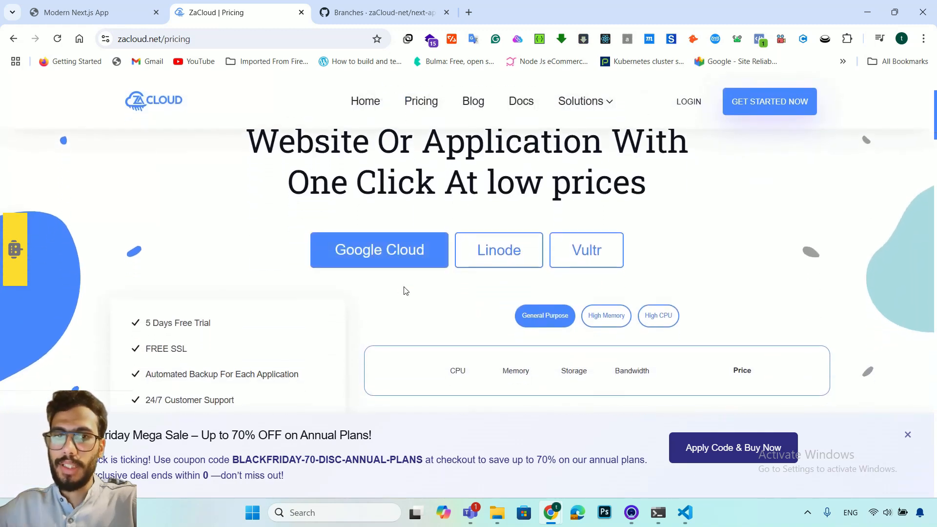
pyautogui.scroll(-1, 404, 290)
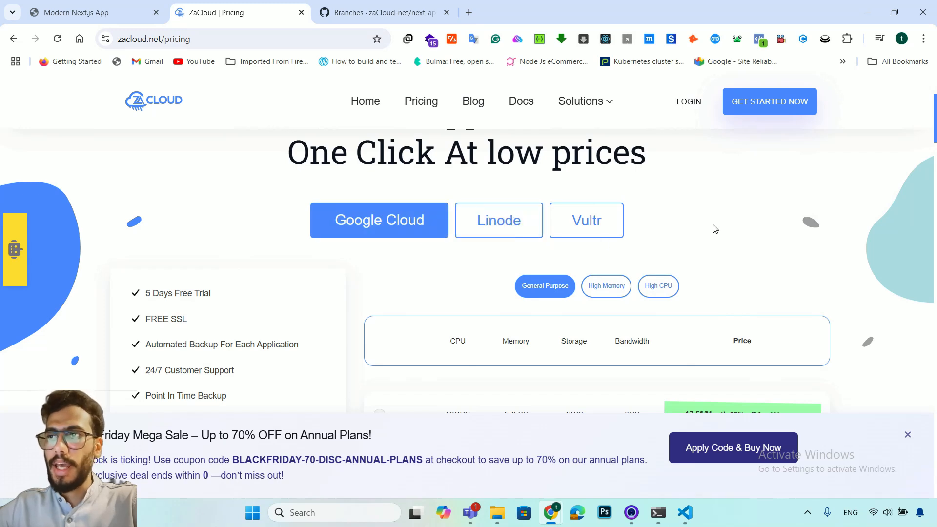
pyautogui.scroll(-1, 715, 228)
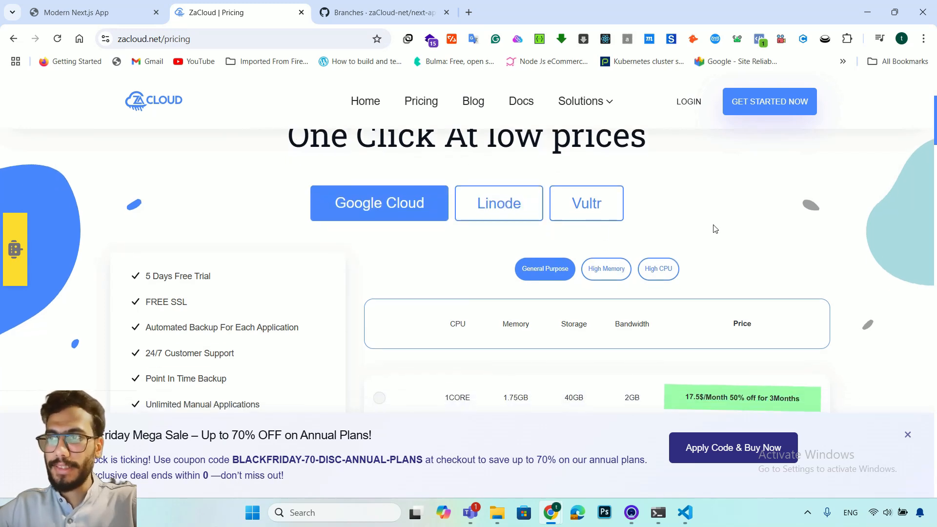
pyautogui.scroll(-3, 715, 229)
pyautogui.scroll(3, 599, 210)
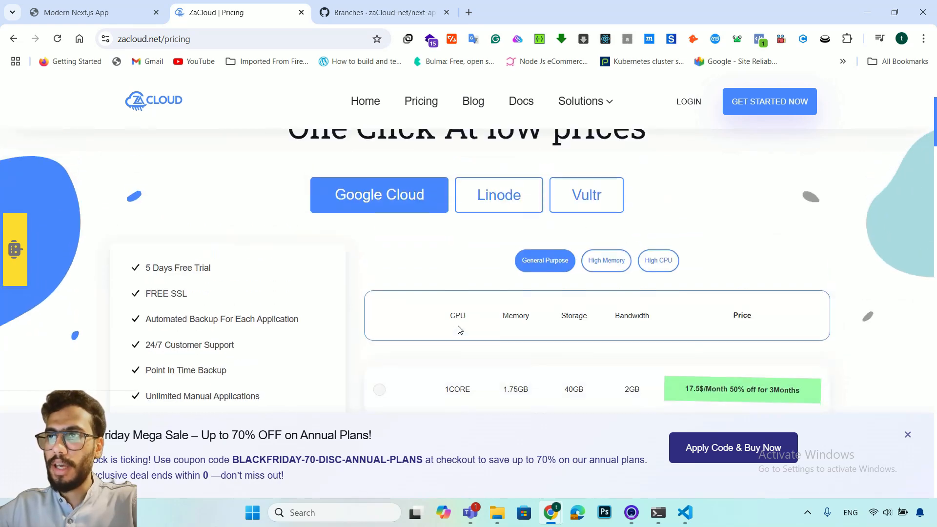
# Step: Show the Vultr plans on the pricing page and examine their specifications, prices and included features
pyautogui.click(598, 210)
pyautogui.scroll(-3, 599, 207)
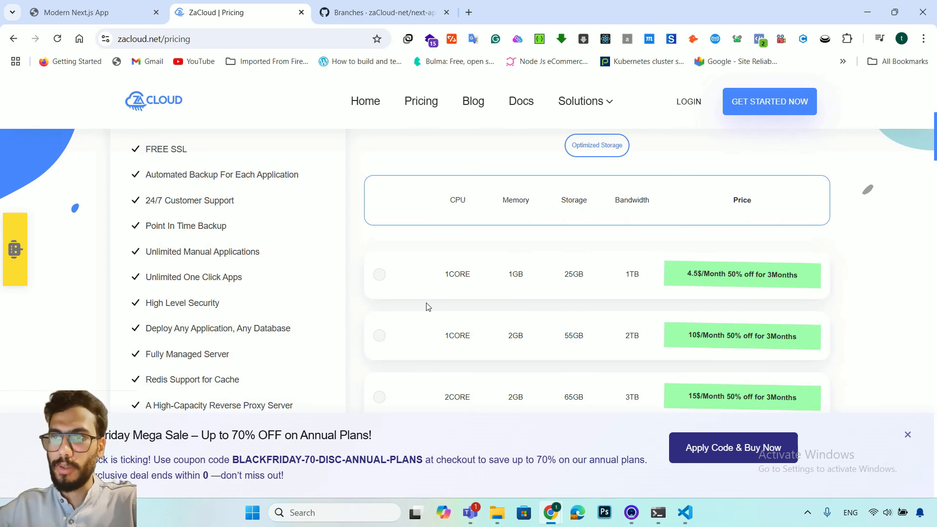
pyautogui.scroll(2, 349, 285)
pyautogui.scroll(-3, 105, 227)
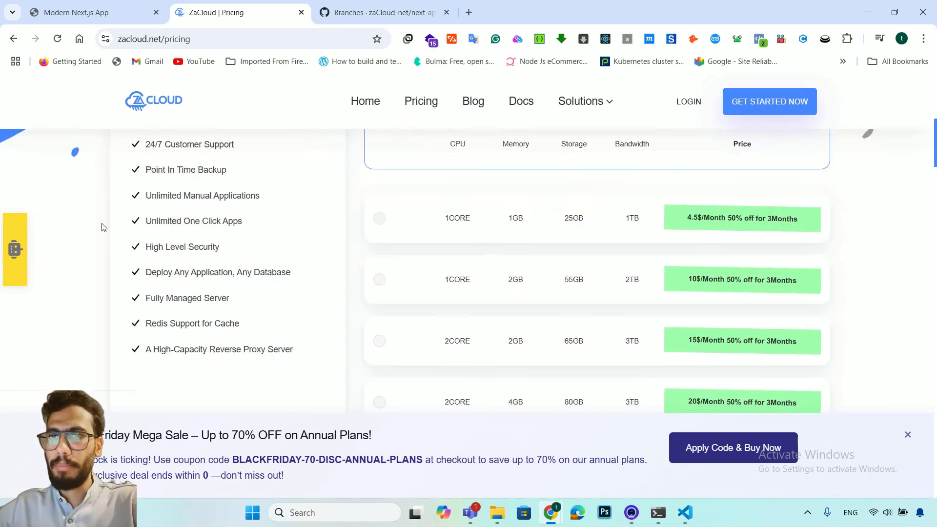
pyautogui.scroll(2, 102, 227)
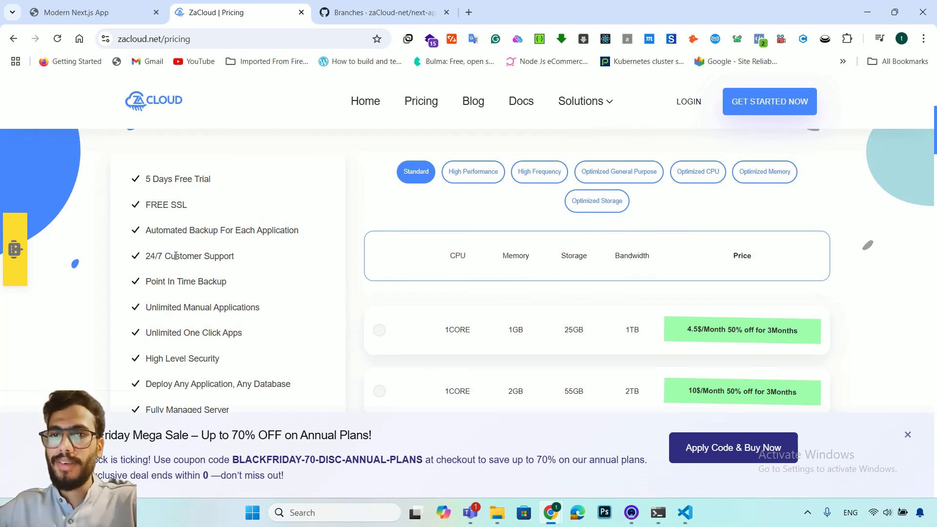
pyautogui.scroll(-1, 176, 256)
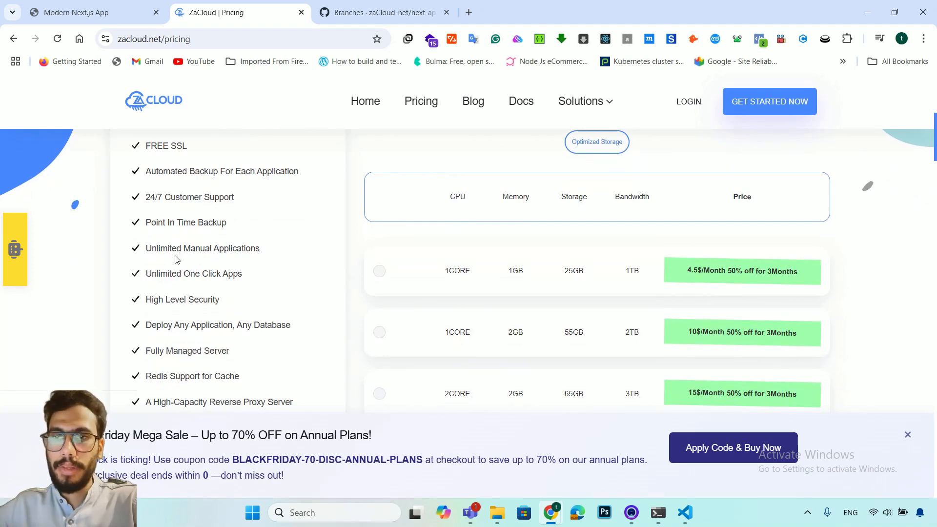
pyautogui.scroll(-2, 176, 259)
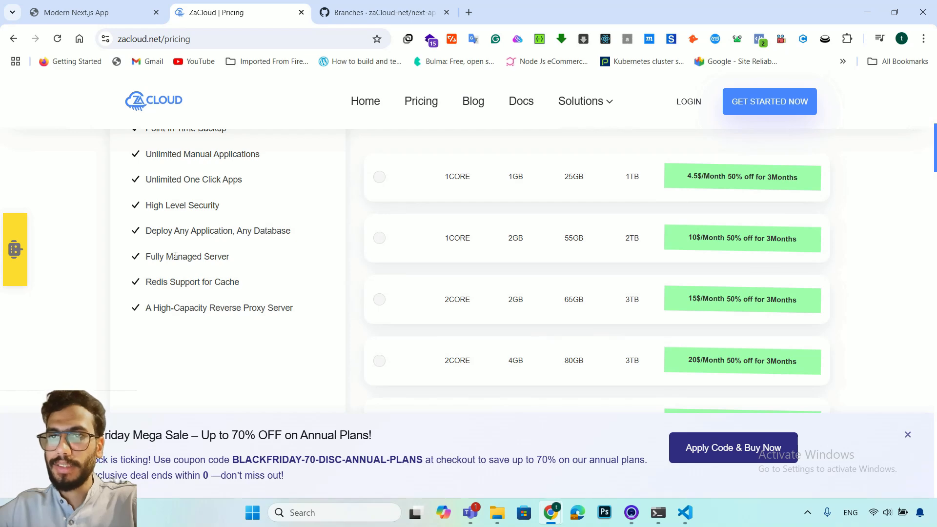
pyautogui.scroll(10, 176, 256)
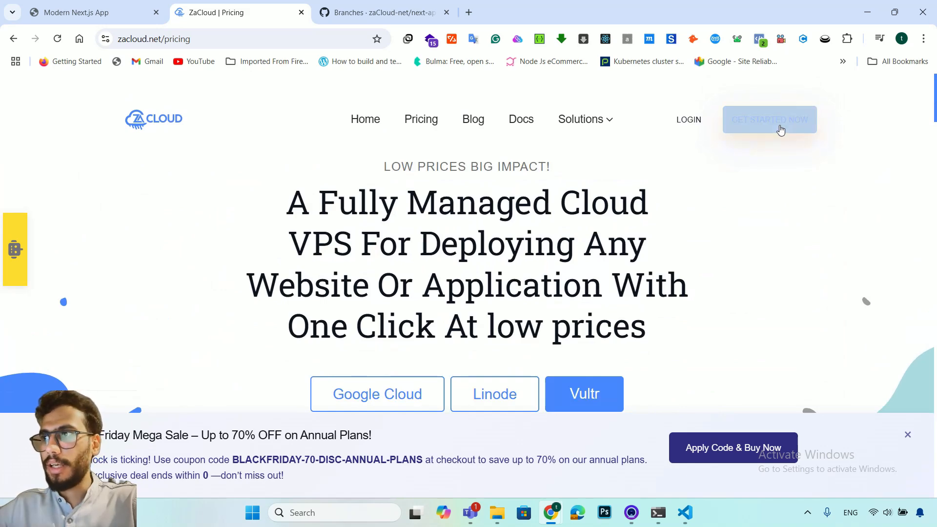
# Step: Open the sign-up page, look over its registration form, and return to the home page
pyautogui.click(780, 129)
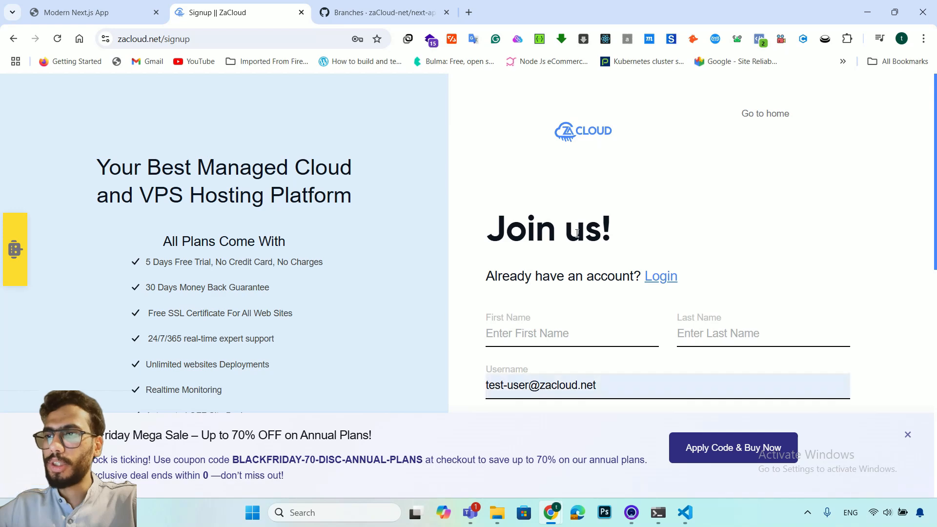
pyautogui.scroll(-5, 578, 233)
pyautogui.scroll(5, 577, 233)
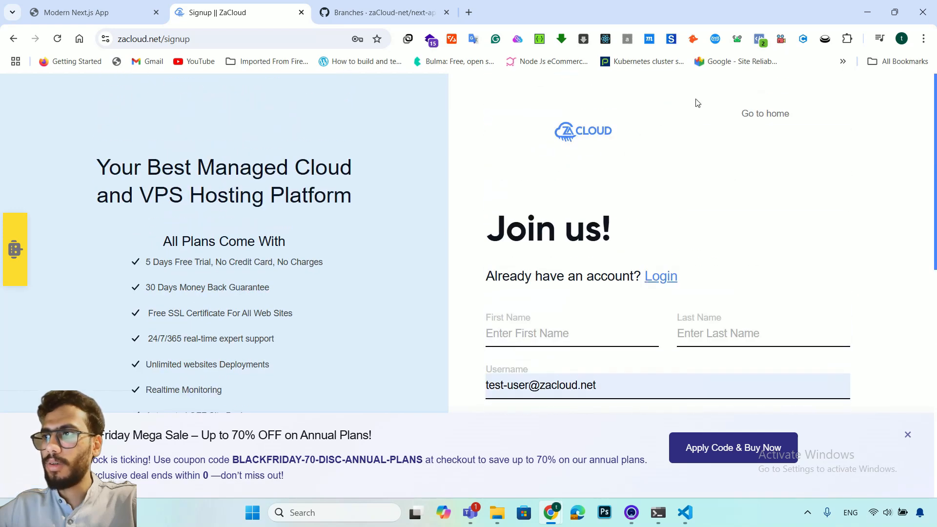
pyautogui.click(767, 113)
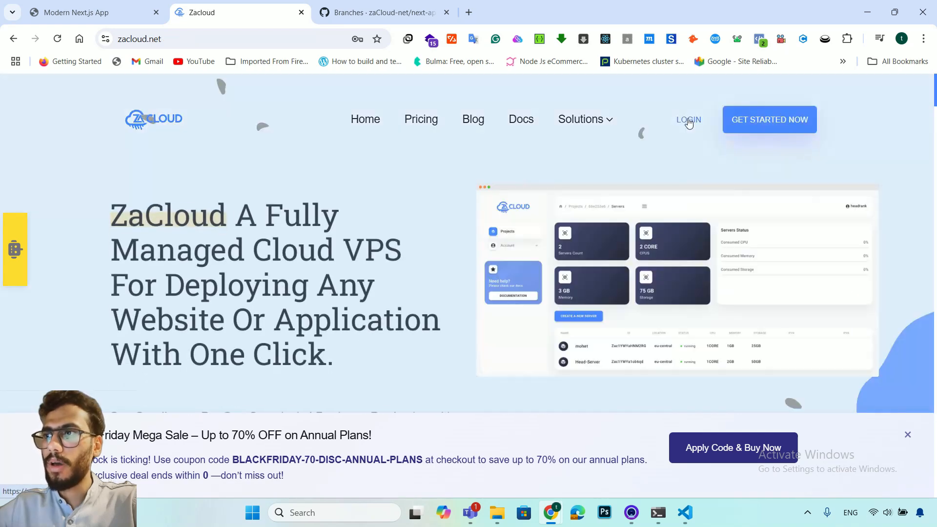
# Step: Open the ZaCloud login page and look over it
pyautogui.click(688, 122)
pyautogui.scroll(-1, 341, 217)
pyautogui.scroll(1, 342, 218)
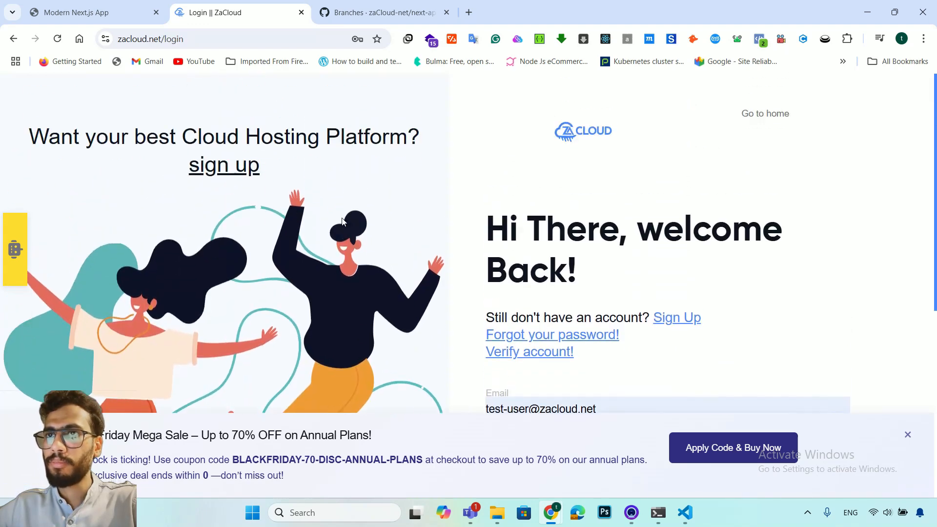
# Step: Go to the ZaCloud console at console.zacloud.net
pyautogui.click(241, 36)
pyautogui.write('co')
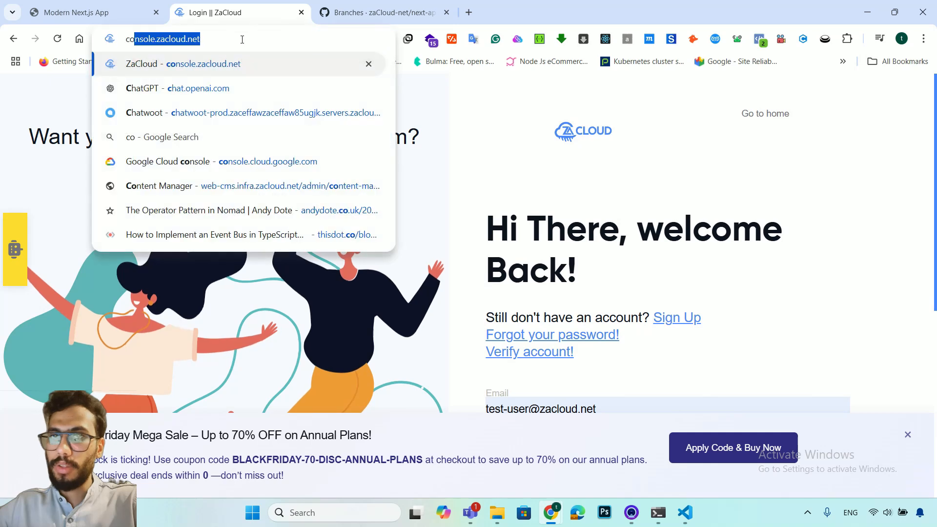
pyautogui.write('nsole.')
pyautogui.press('Return')
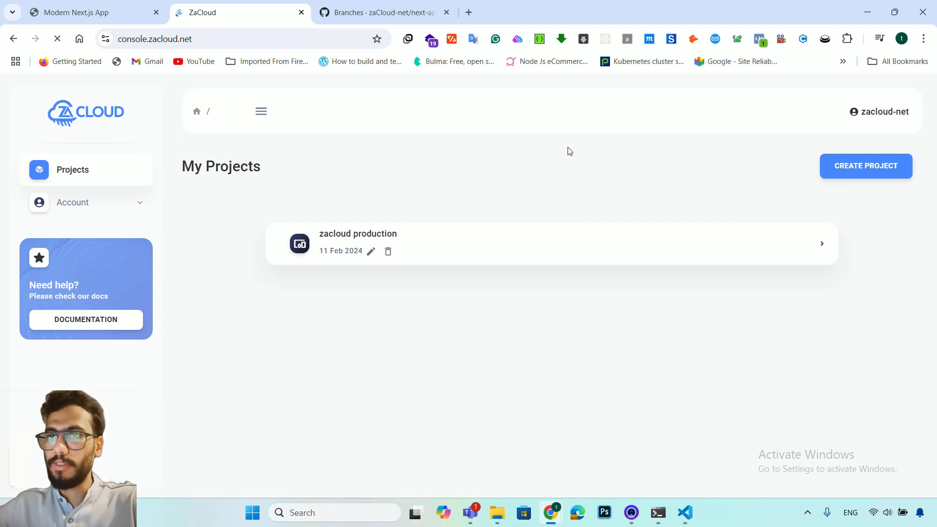
# Step: Open the zacloud production project and view the Vultr plans offered for a new server
pyautogui.click(593, 245)
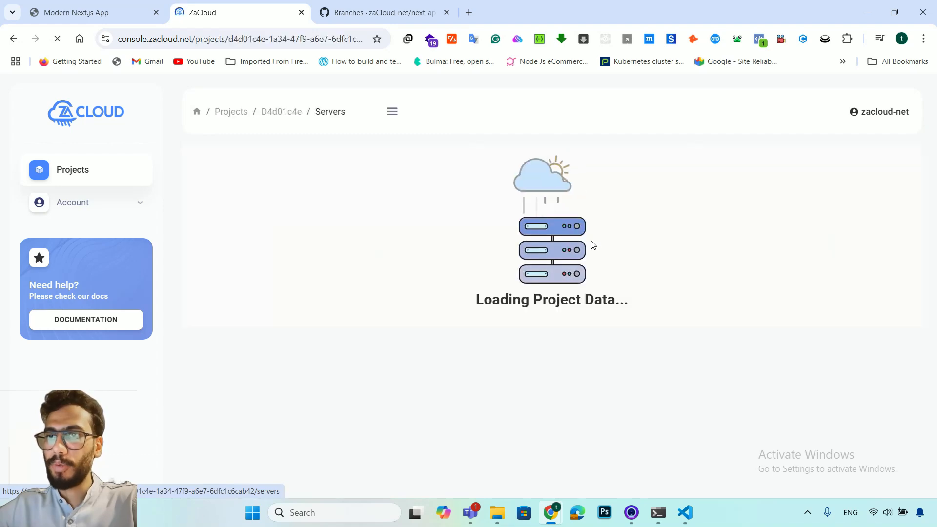
pyautogui.scroll(-1, 312, 312)
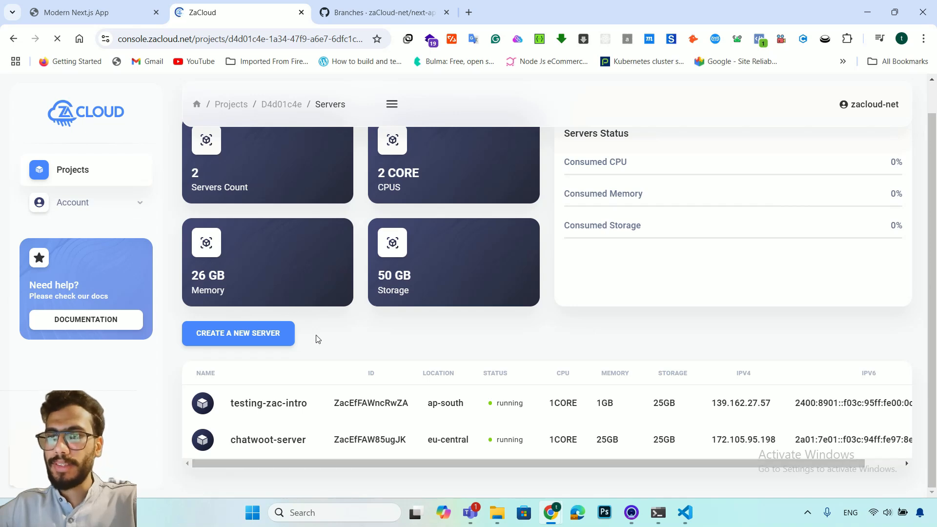
pyautogui.click(233, 338)
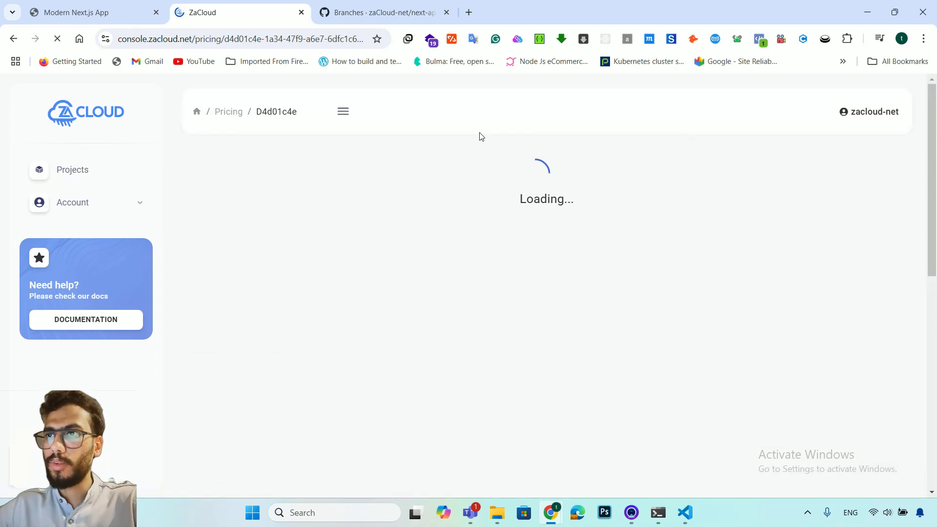
pyautogui.scroll(-3, 396, 215)
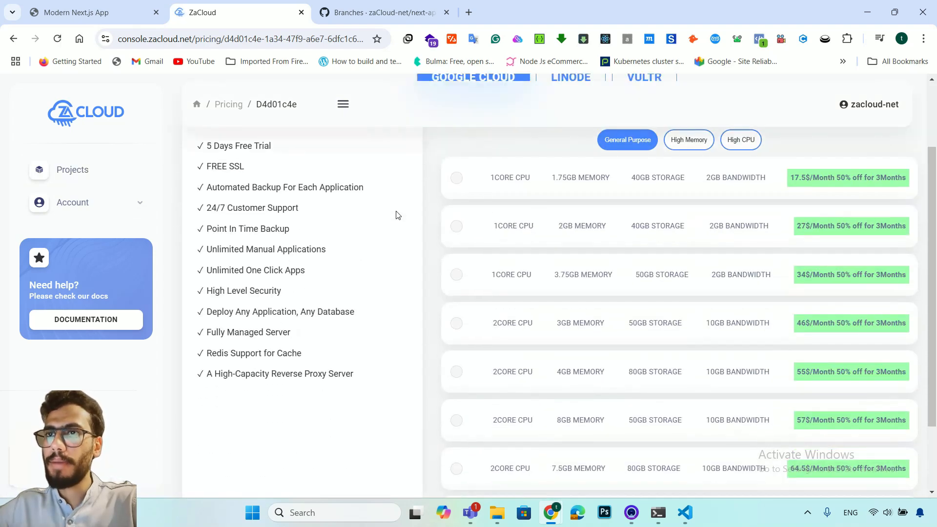
pyautogui.scroll(2, 396, 215)
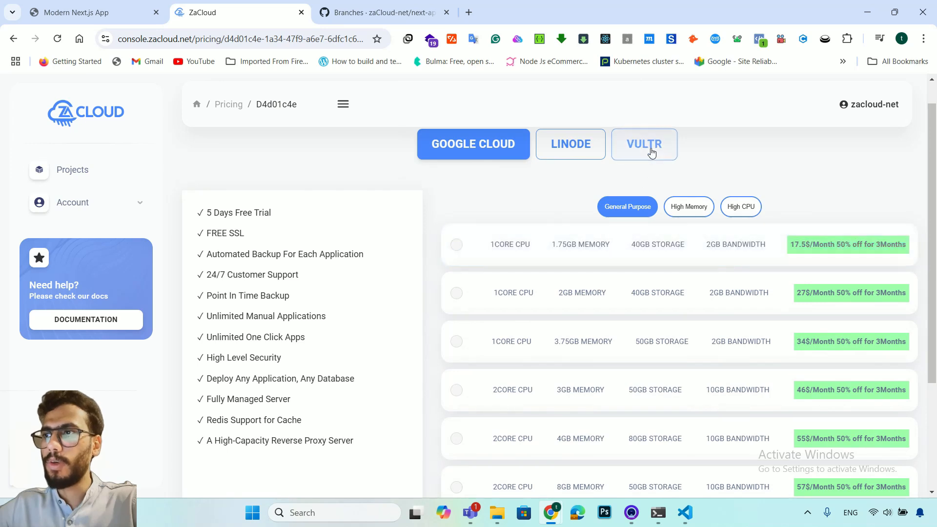
pyautogui.click(651, 152)
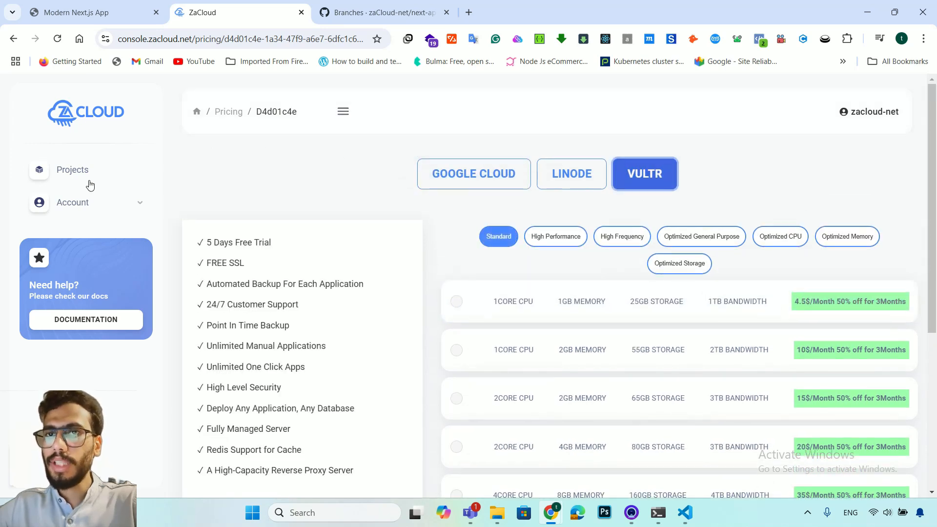
# Step: Return to the zacloud production project through the projects list and open its testing-zac-intro server
pyautogui.click(101, 170)
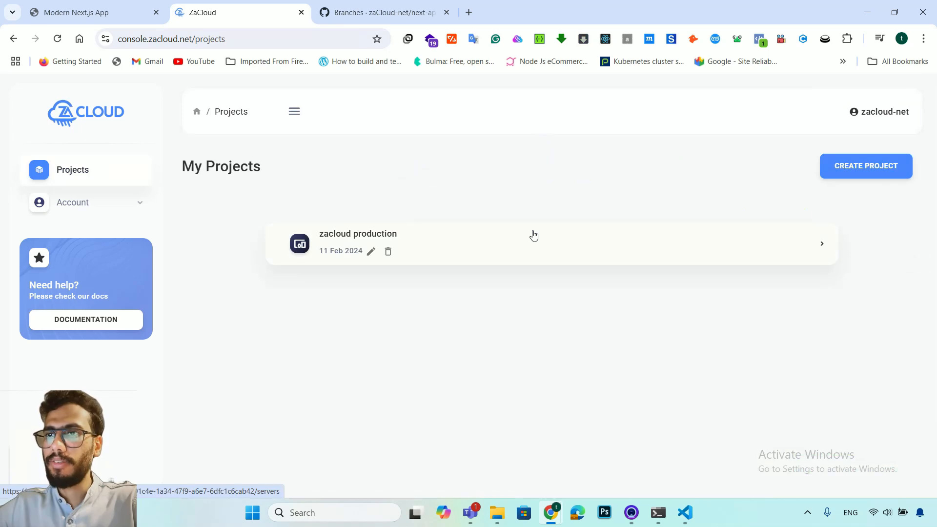
pyautogui.click(534, 237)
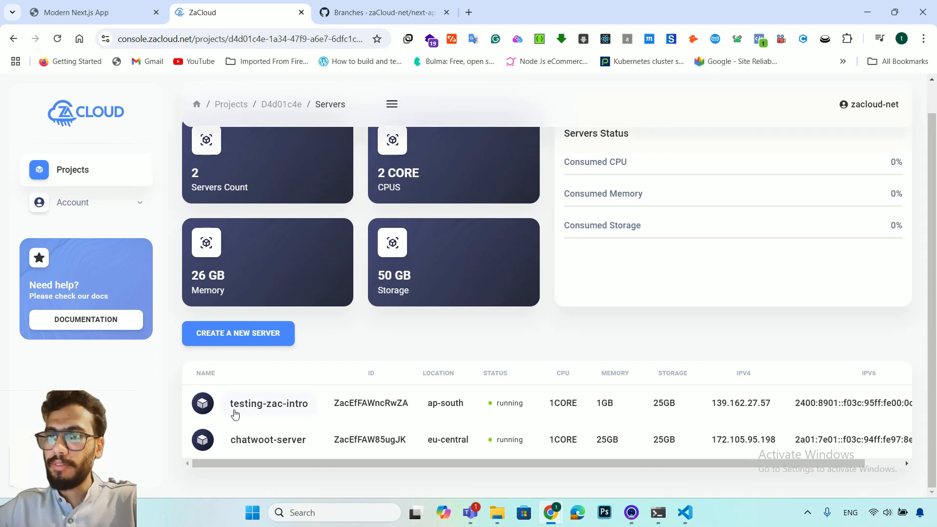
pyautogui.moveTo(322, 404); pyautogui.dragTo(351, 351)
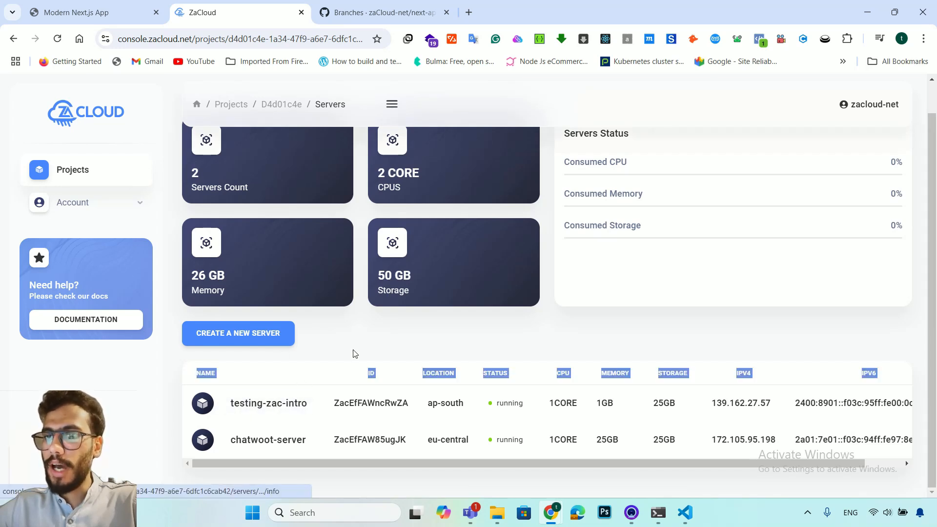
pyautogui.click(405, 328)
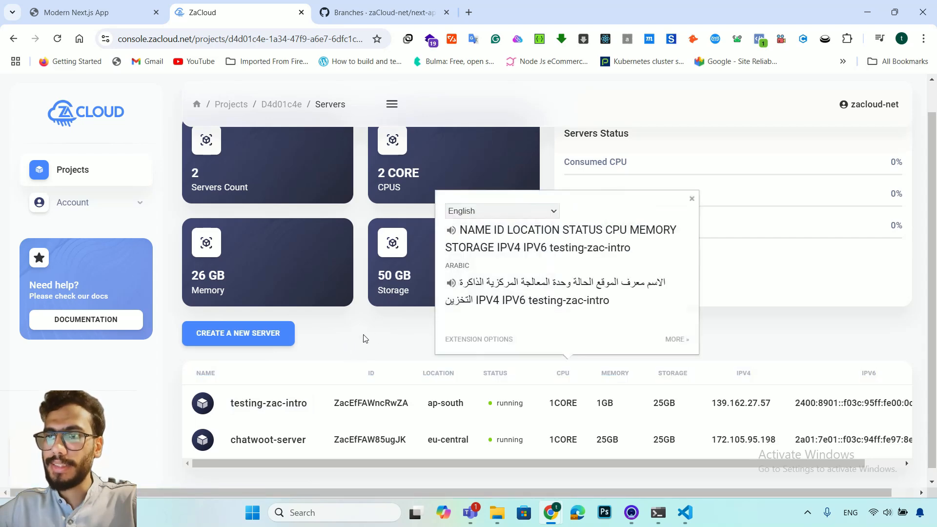
pyautogui.click(298, 347)
pyautogui.click(272, 404)
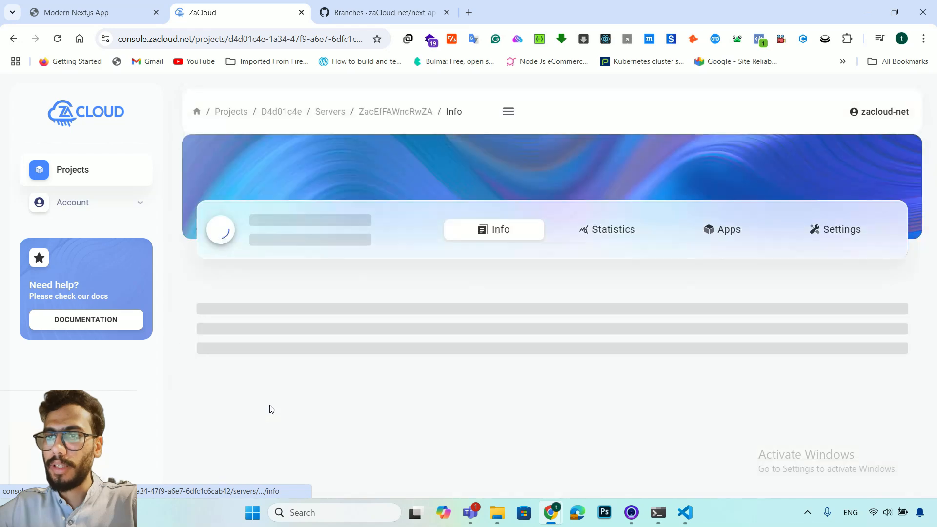
# Step: Examine the testing-zac-intro server's resources, usage, IP addresses and credentials section on its info page
pyautogui.scroll(-1, 518, 337)
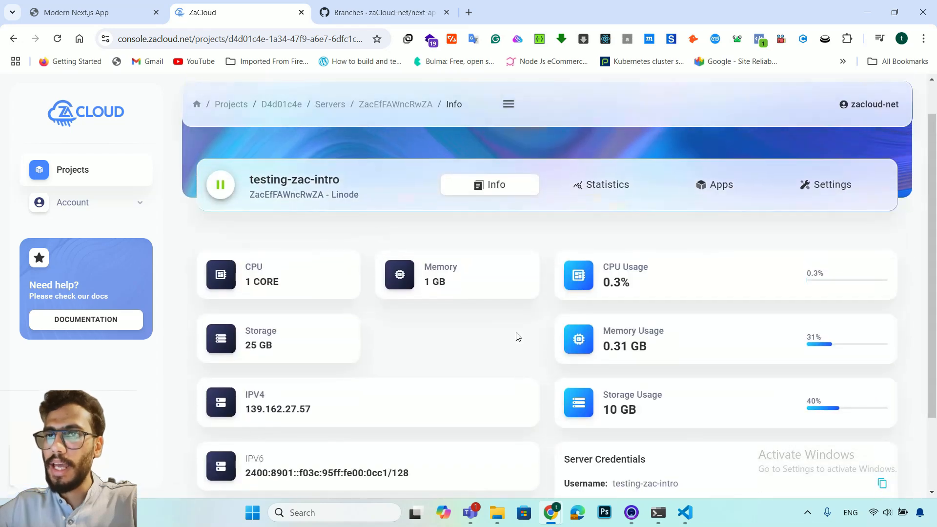
pyautogui.scroll(-1, 518, 336)
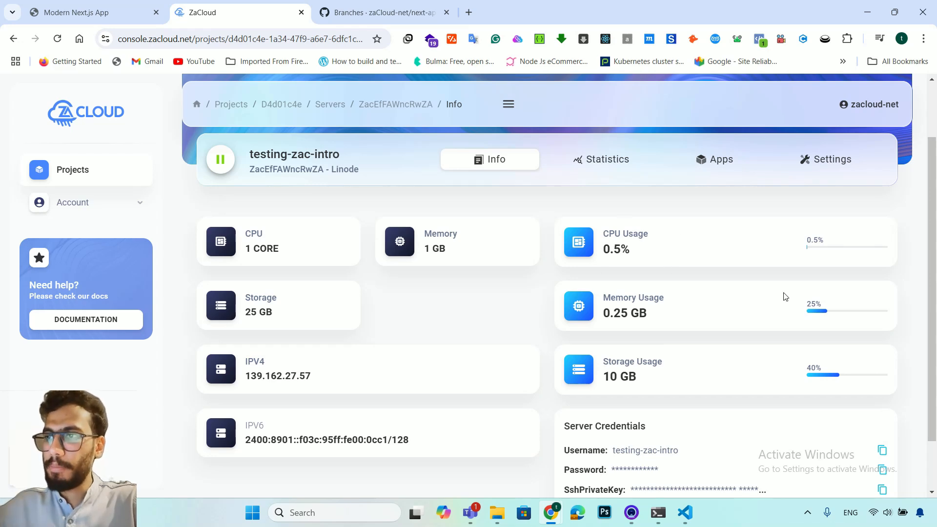
pyautogui.scroll(-2, 785, 297)
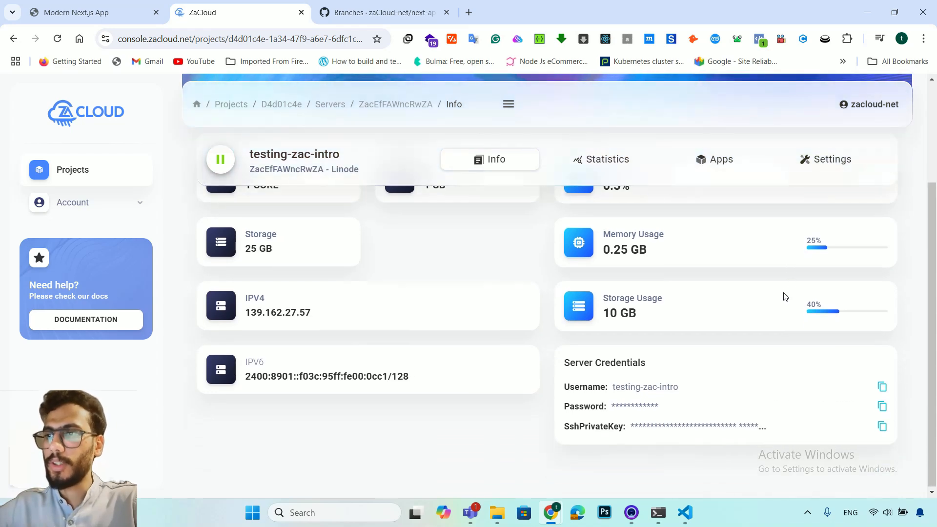
pyautogui.scroll(2, 785, 297)
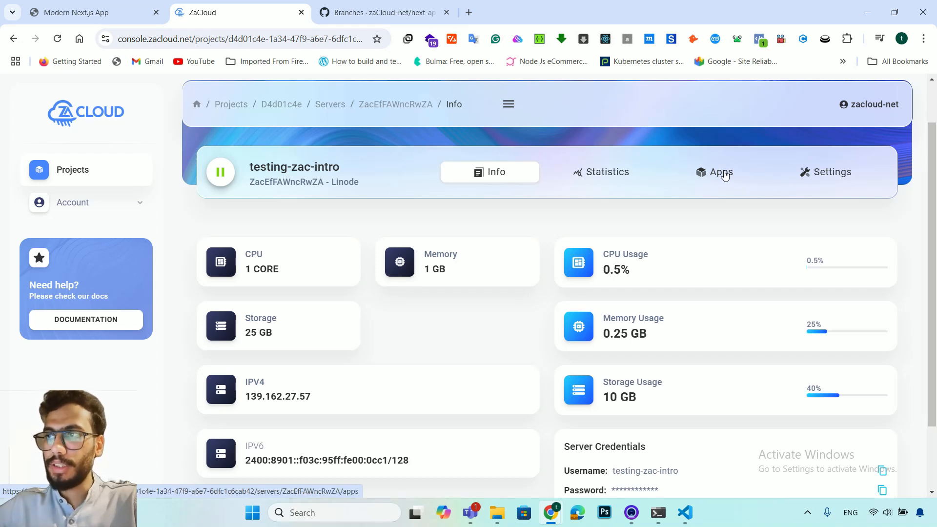
# Step: Start creating a new application on the testing-zac-intro server and open the one-click app catalogue
pyautogui.click(724, 173)
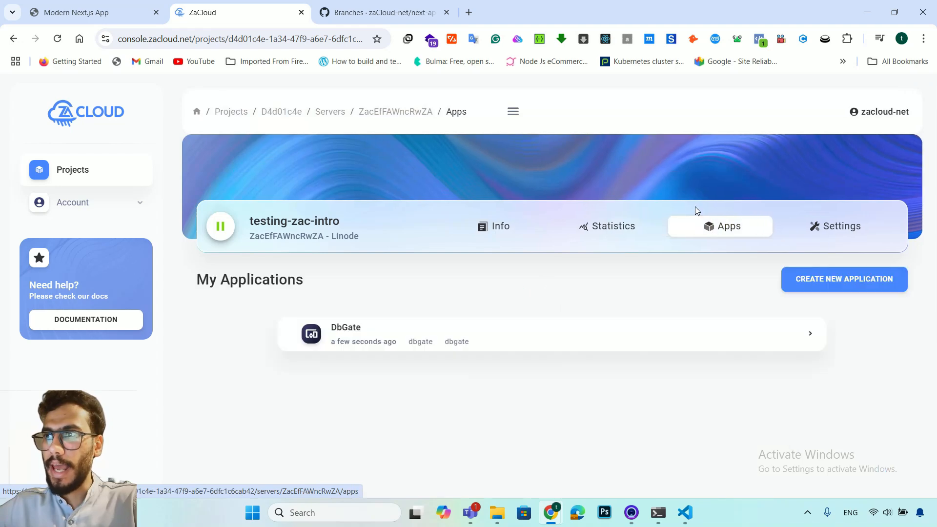
pyautogui.click(828, 280)
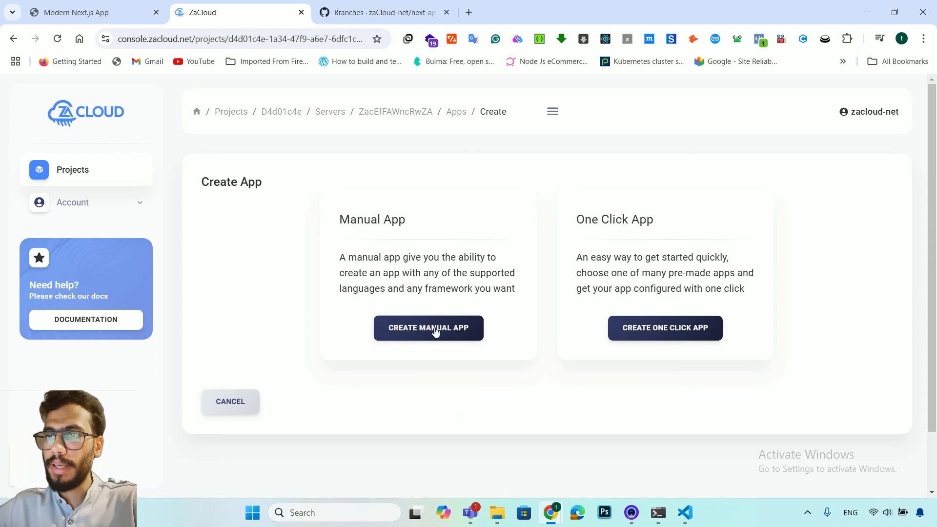
pyautogui.click(682, 332)
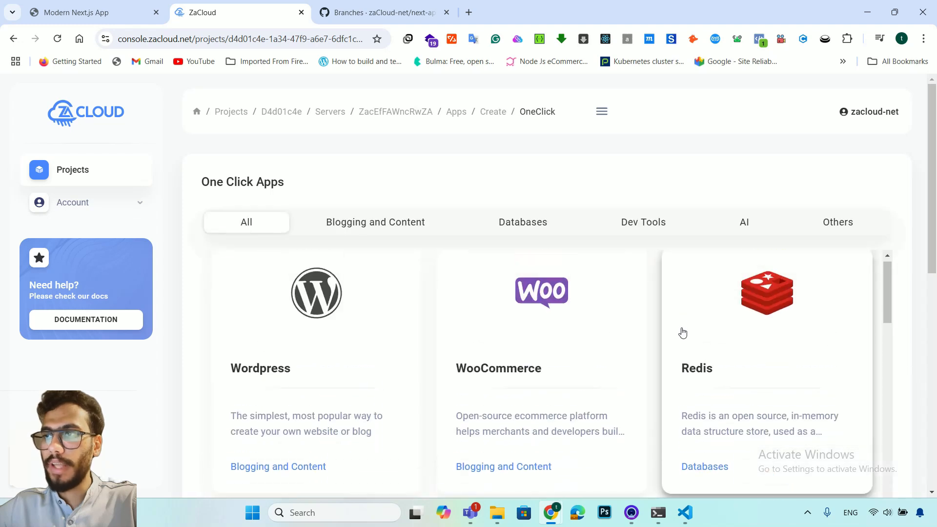
# Step: Browse the full catalogue of one-click apps to see which blogging, database, dev tool and AI apps are offered
pyautogui.scroll(-3, 736, 161)
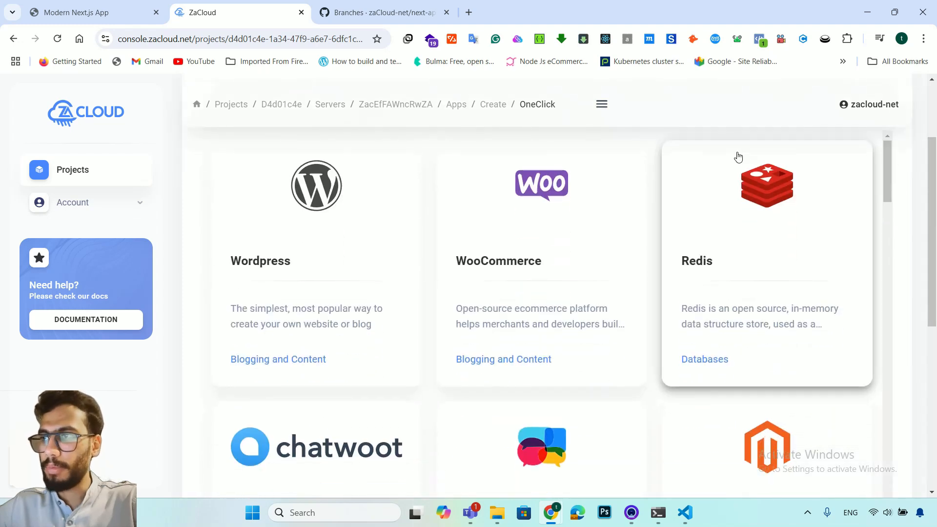
pyautogui.scroll(3, 886, 194)
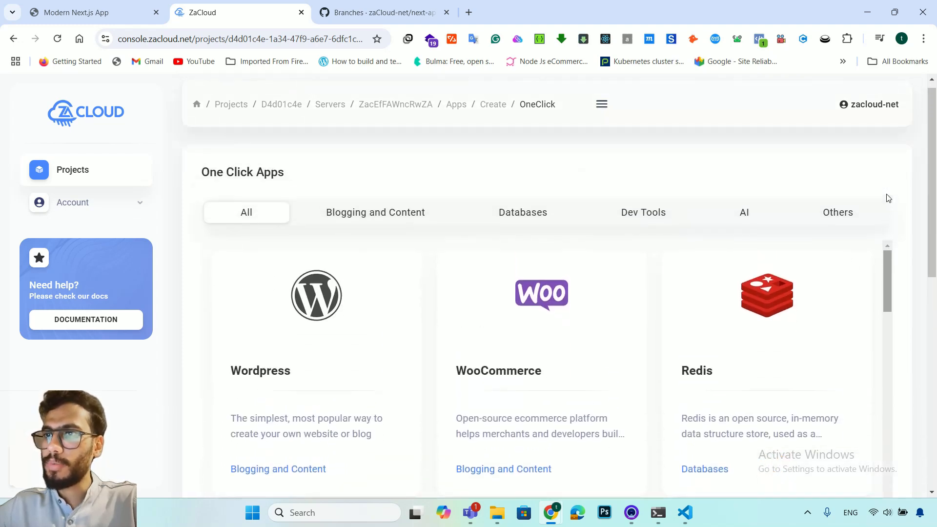
pyautogui.scroll(-1, 886, 195)
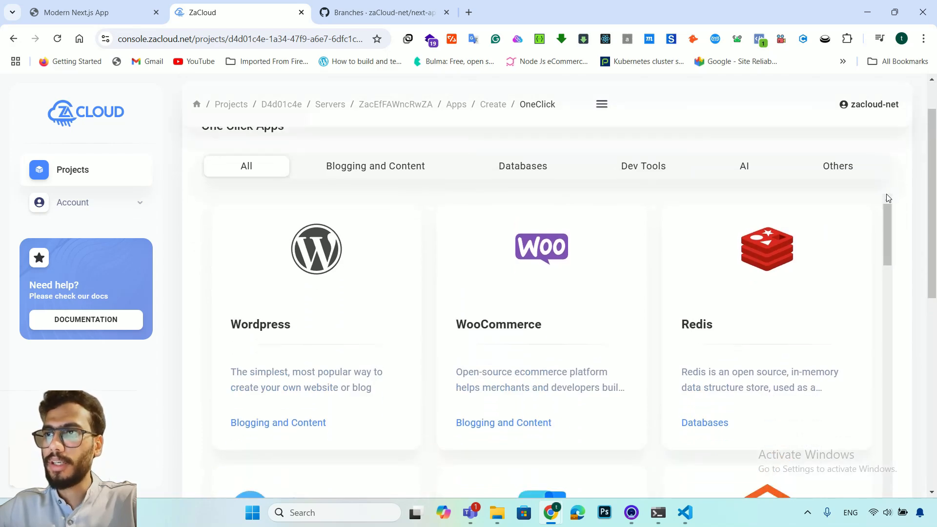
pyautogui.scroll(1, 886, 195)
pyautogui.scroll(-2, 561, 185)
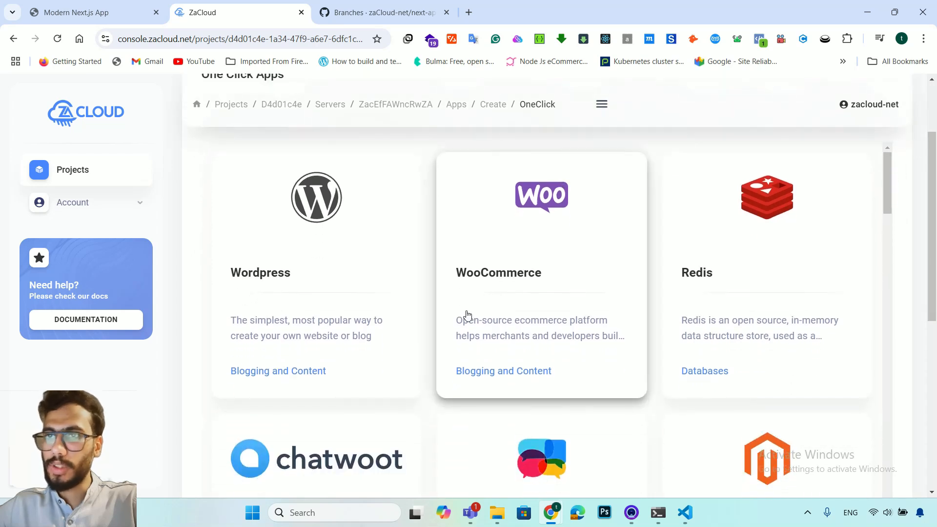
pyautogui.scroll(-1, 467, 315)
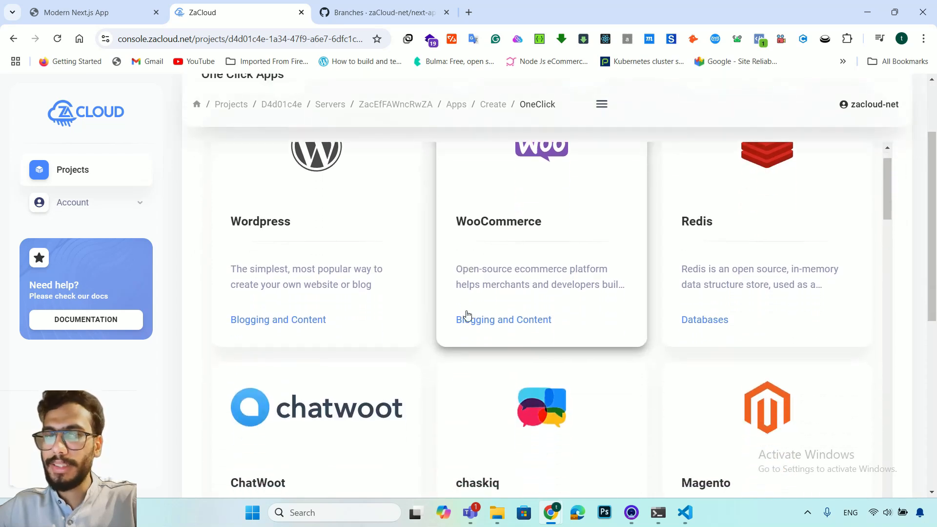
pyautogui.scroll(-3, 467, 315)
pyautogui.scroll(3, 467, 315)
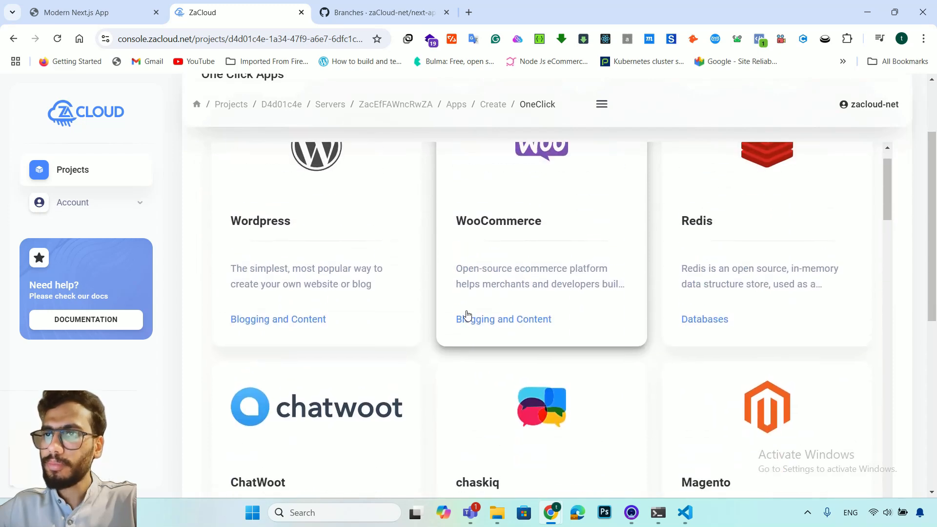
pyautogui.scroll(1, 467, 315)
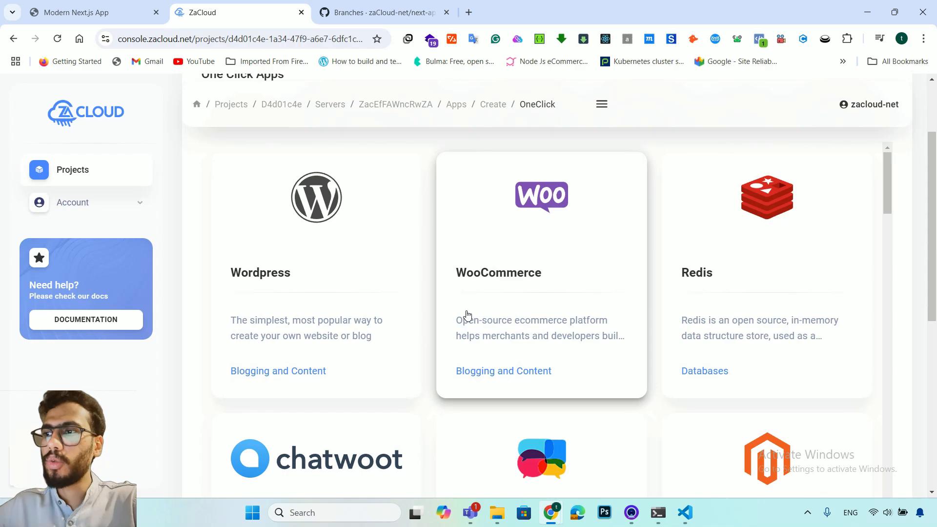
pyautogui.scroll(-2, 467, 315)
pyautogui.scroll(-20, 467, 315)
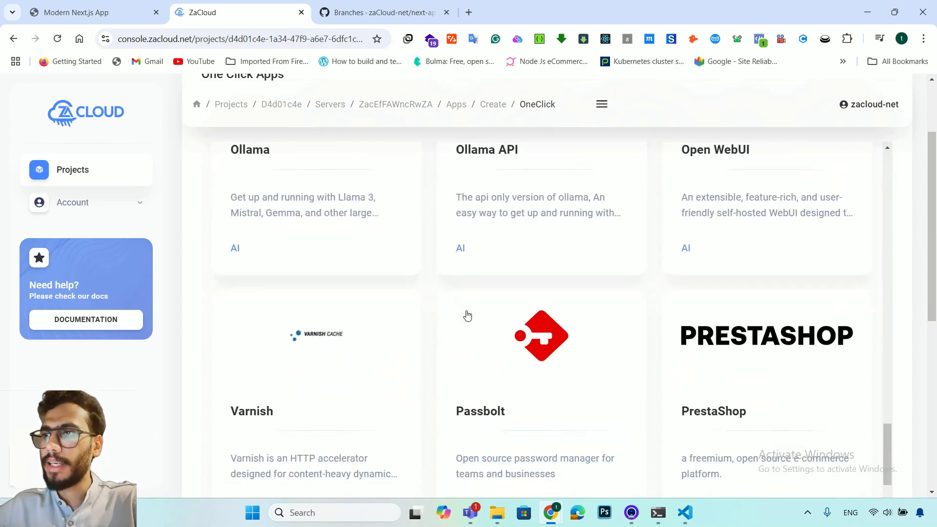
pyautogui.scroll(-15, 467, 314)
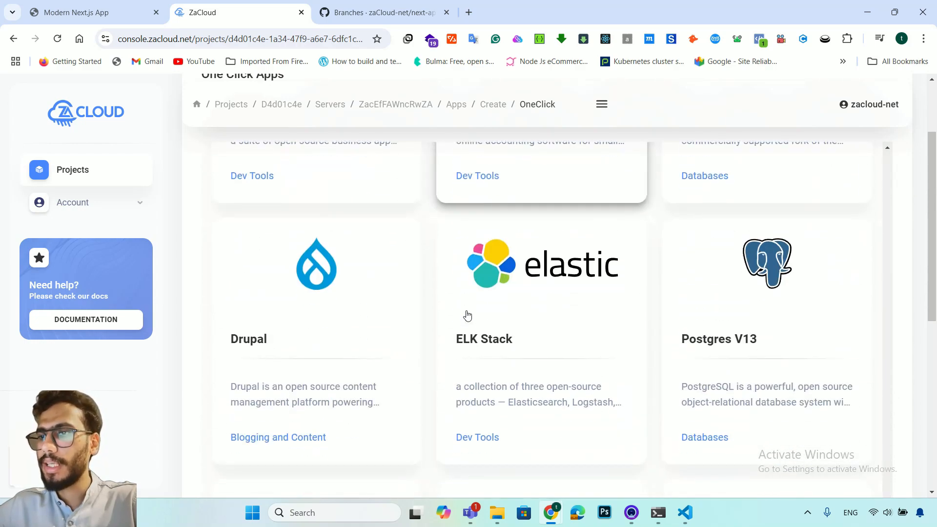
pyautogui.scroll(-2, 467, 315)
pyautogui.scroll(-12, 538, 257)
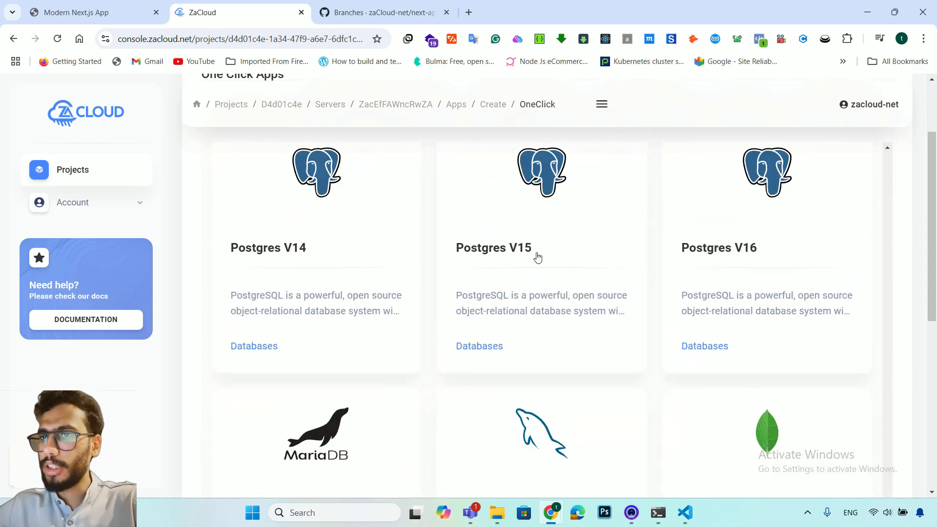
pyautogui.scroll(2, 310, 220)
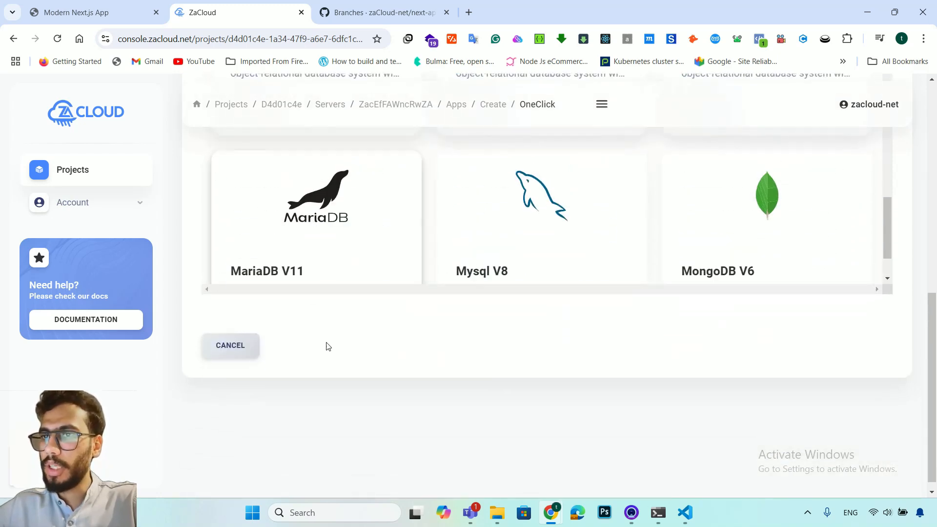
pyautogui.scroll(4, 327, 347)
pyautogui.scroll(20, 327, 347)
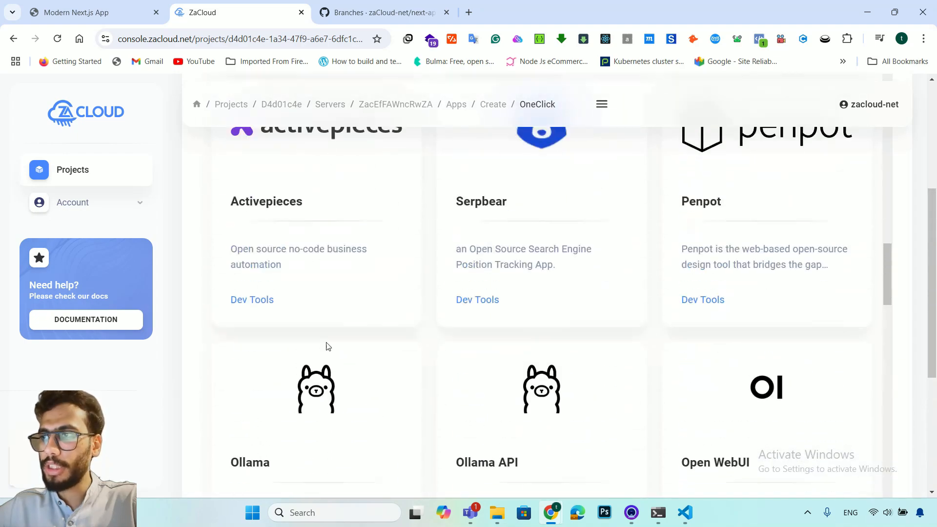
pyautogui.scroll(15, 327, 347)
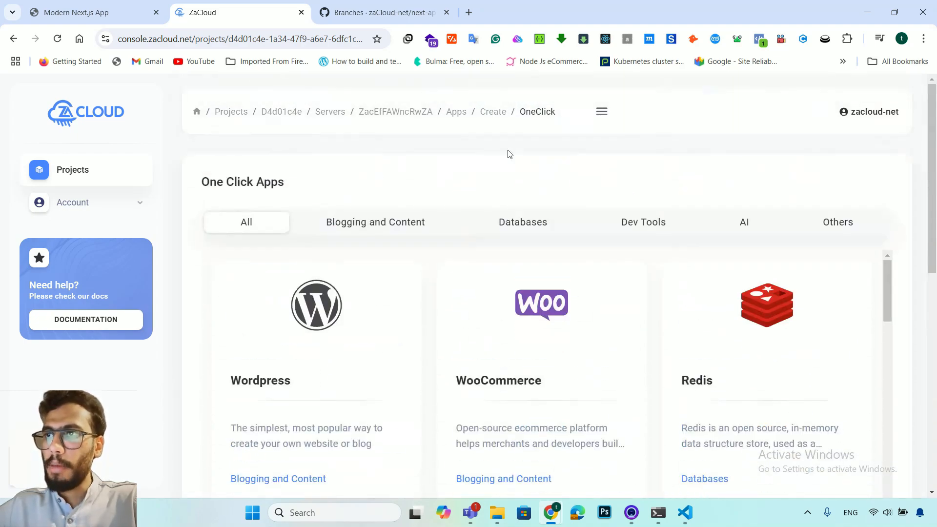
# Step: Go back to the app creation choices and start creating a manual app instead
pyautogui.click(491, 113)
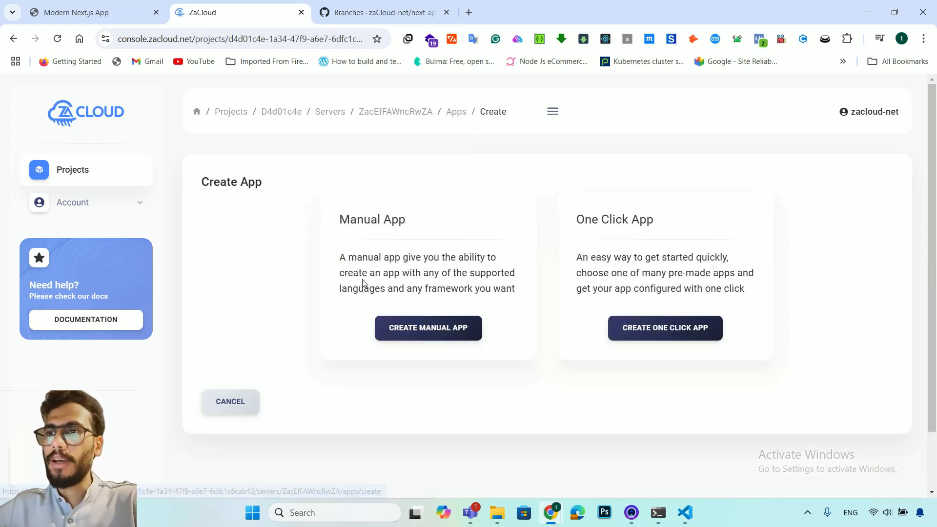
pyautogui.click(468, 326)
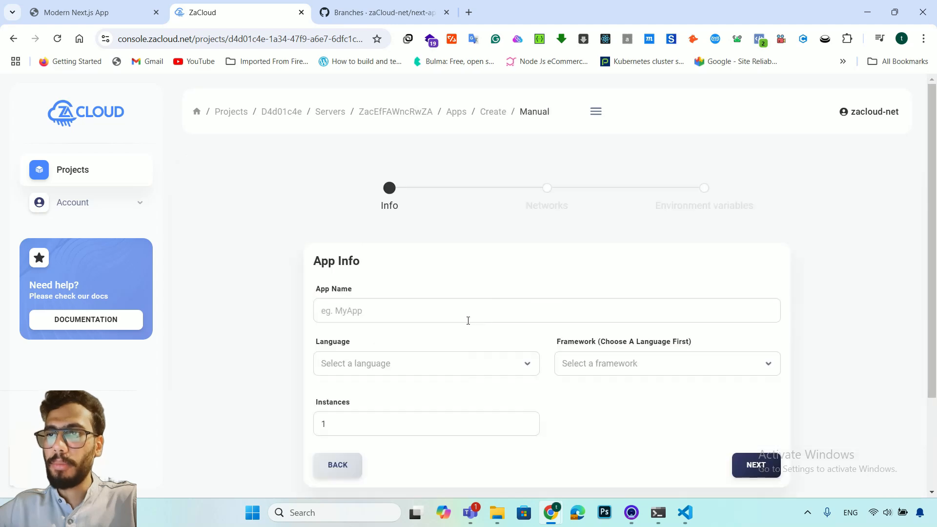
pyautogui.scroll(-1, 506, 221)
# Step: Review the home page of the Next.js app running locally at localhost:3000
pyautogui.hotkey('alt', 'Tab')
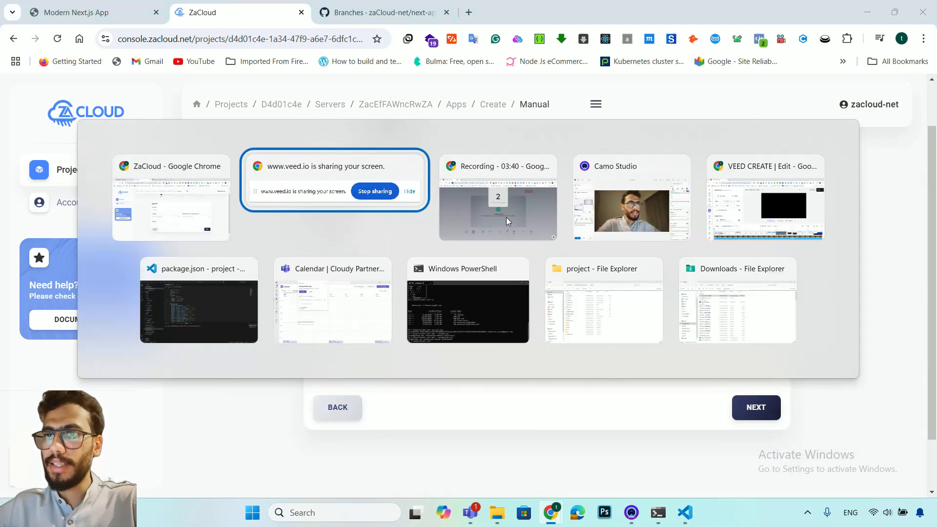
pyautogui.click(169, 308)
pyautogui.hotkey('alt', 'Tab')
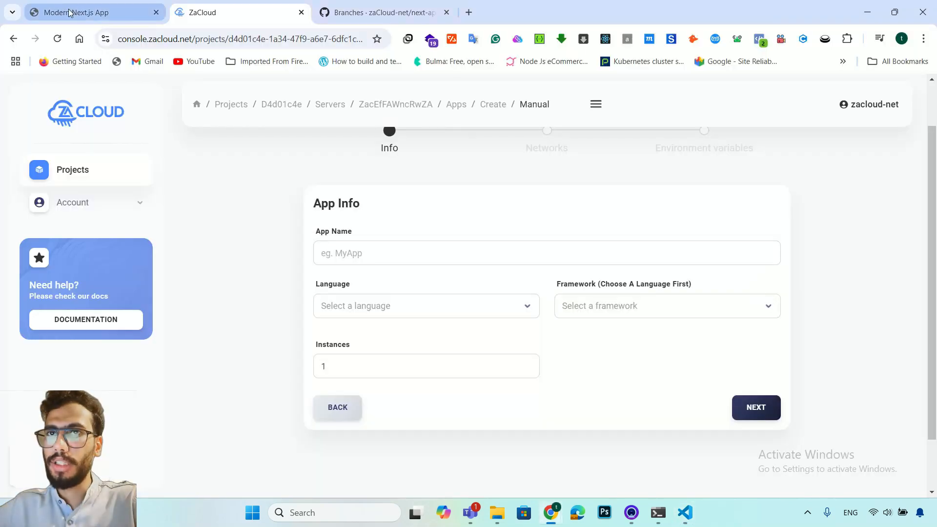
pyautogui.click(69, 12)
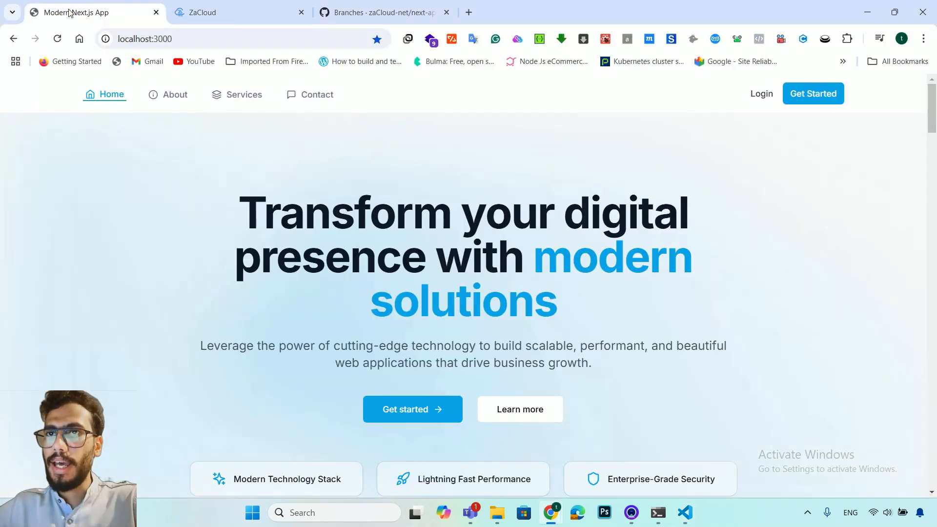
pyautogui.scroll(-20, 125, 180)
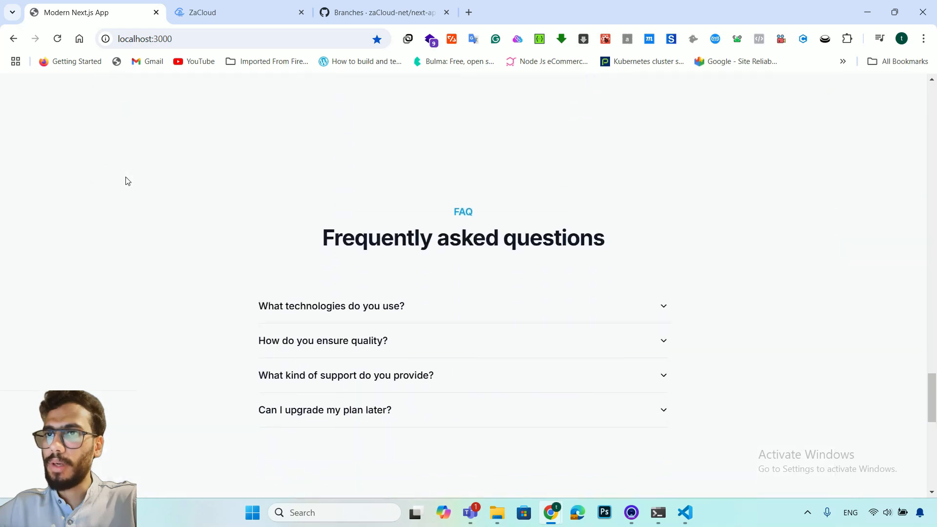
pyautogui.scroll(20, 125, 180)
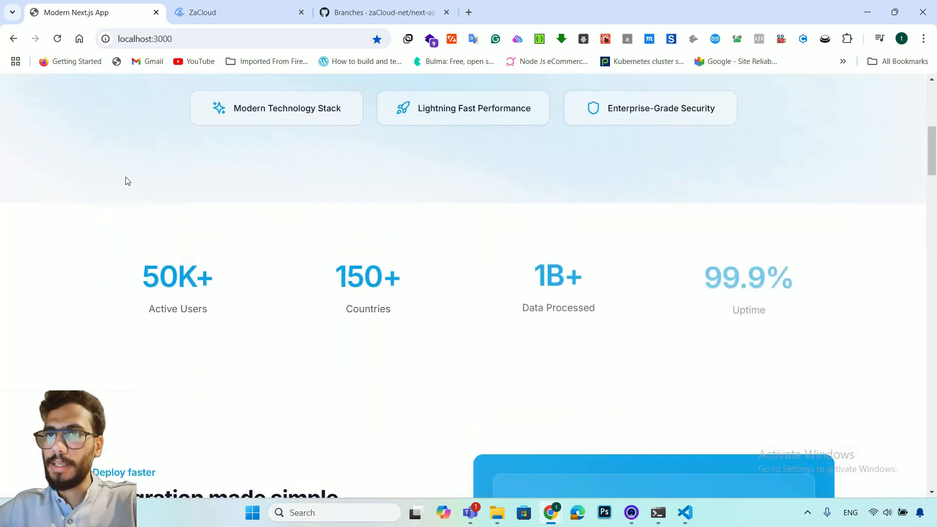
pyautogui.scroll(8, 125, 180)
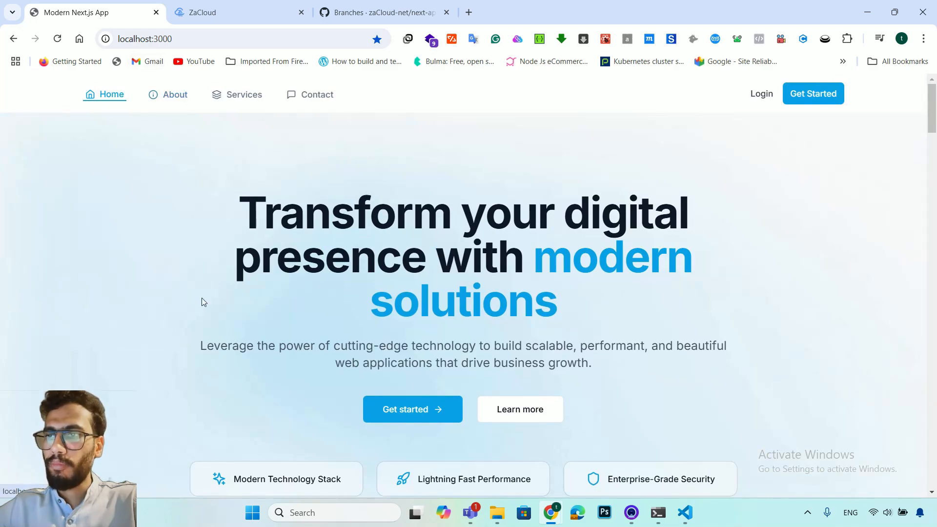
pyautogui.scroll(-8, 204, 302)
# Step: Check the project's package.json in VS Code, then view the branches of the next-app-demo-1 repository on GitHub
pyautogui.hotkey('alt', 'Tab')
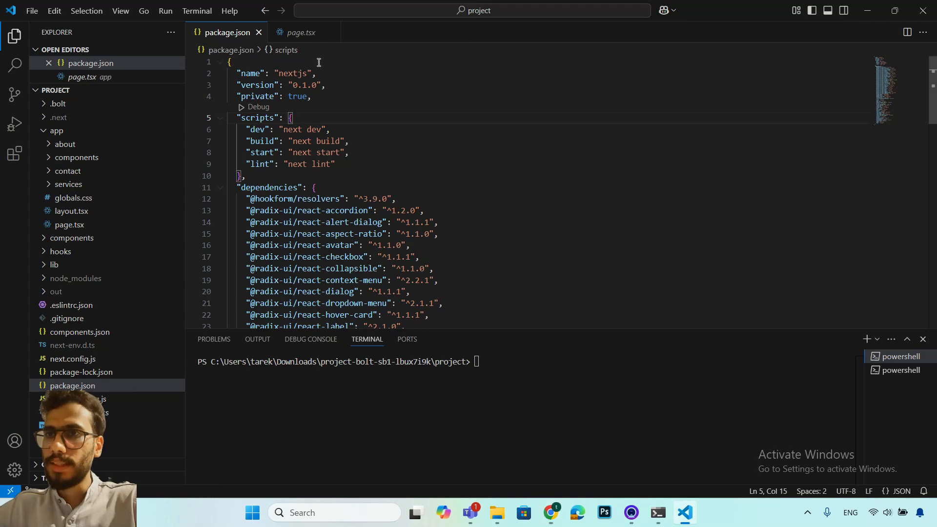
pyautogui.hotkey('alt', 'Tab')
pyautogui.click(374, 14)
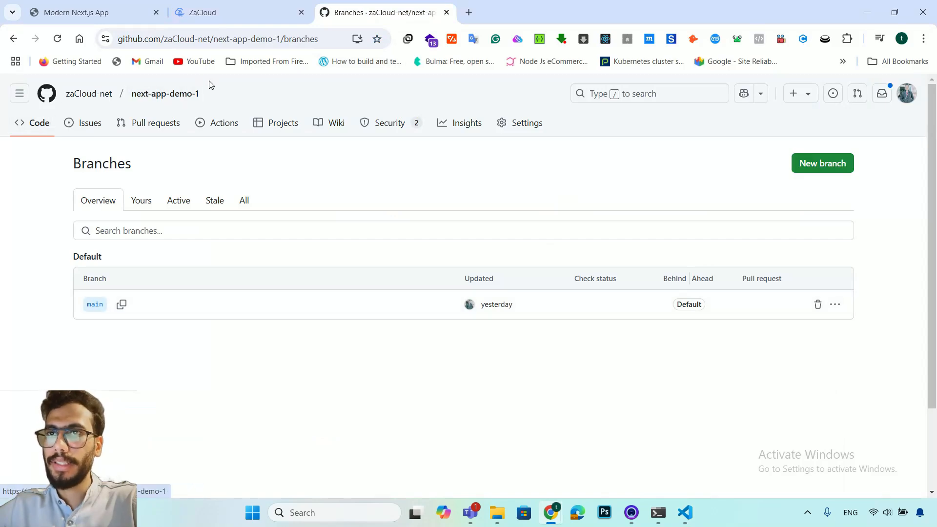
pyautogui.moveTo(213, 98); pyautogui.dragTo(129, 93)
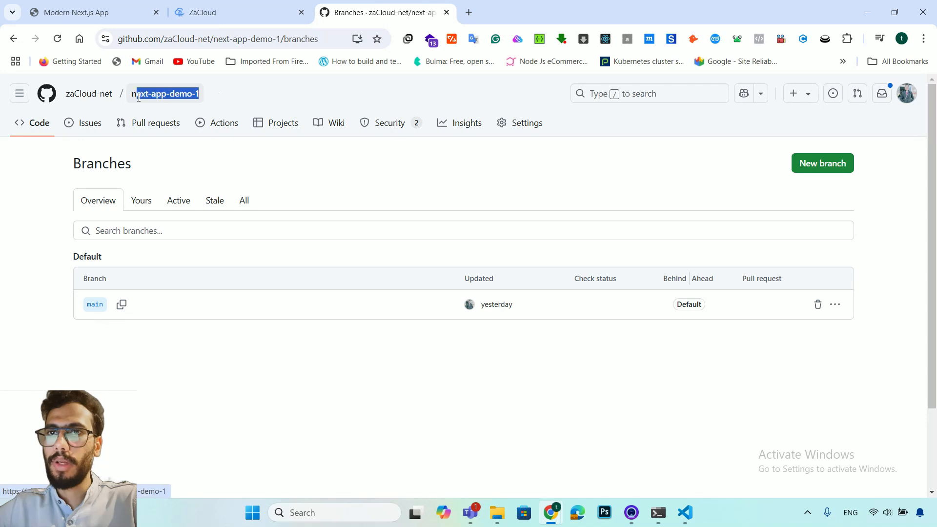
pyautogui.click(268, 95)
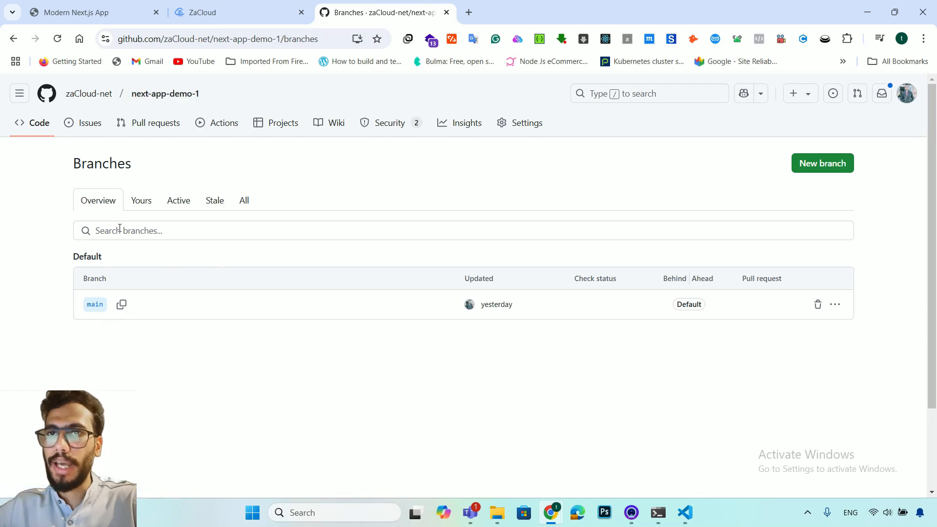
# Step: Return to the manual app form in ZaCloud and name the app next-demo-app
pyautogui.click(221, 15)
pyautogui.scroll(1, 525, 273)
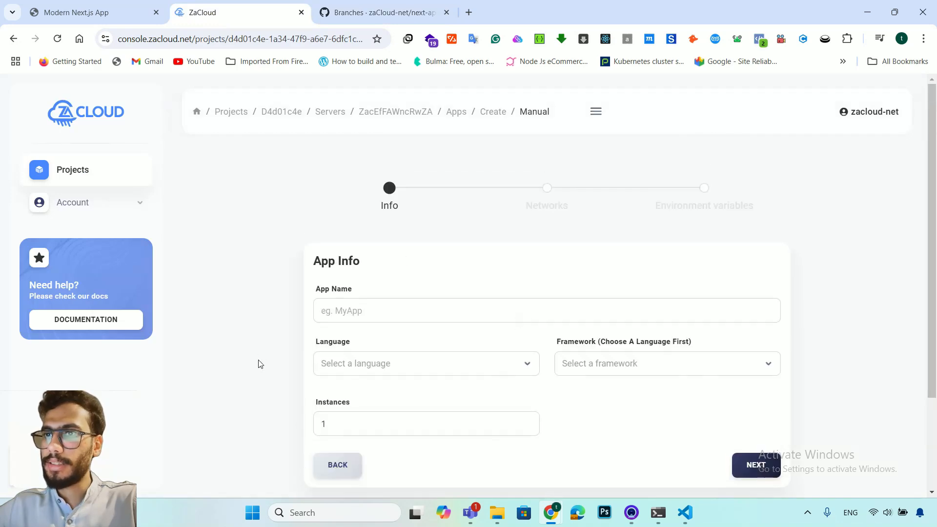
pyautogui.scroll(-2, 327, 331)
pyautogui.click(406, 217)
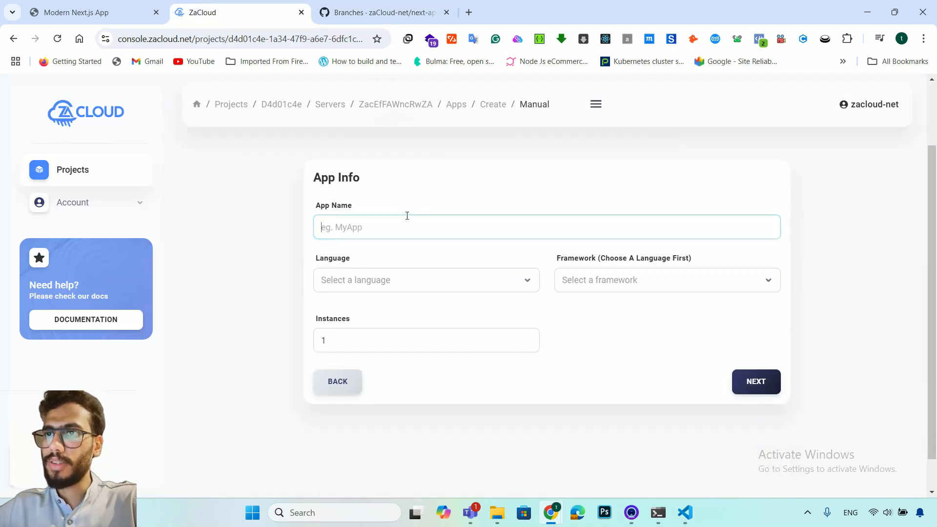
pyautogui.scroll(2, 441, 237)
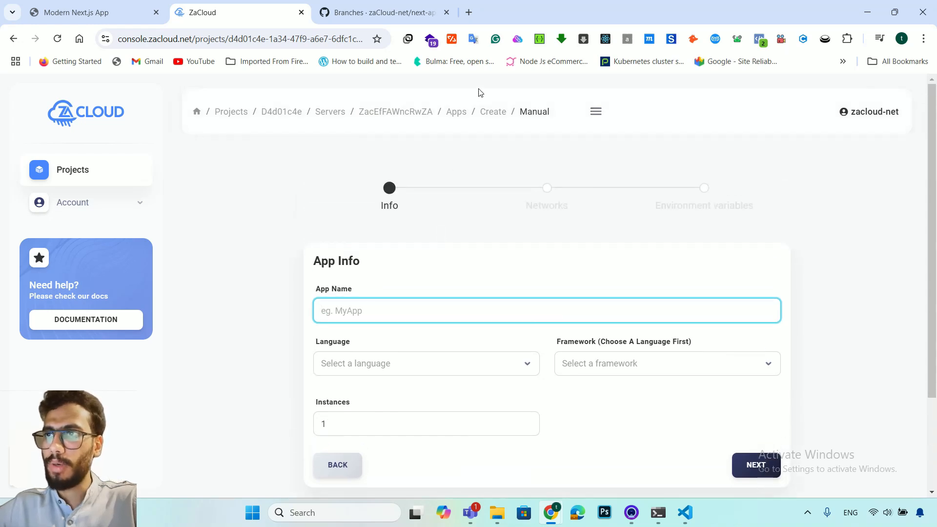
pyautogui.scroll(-2, 428, 290)
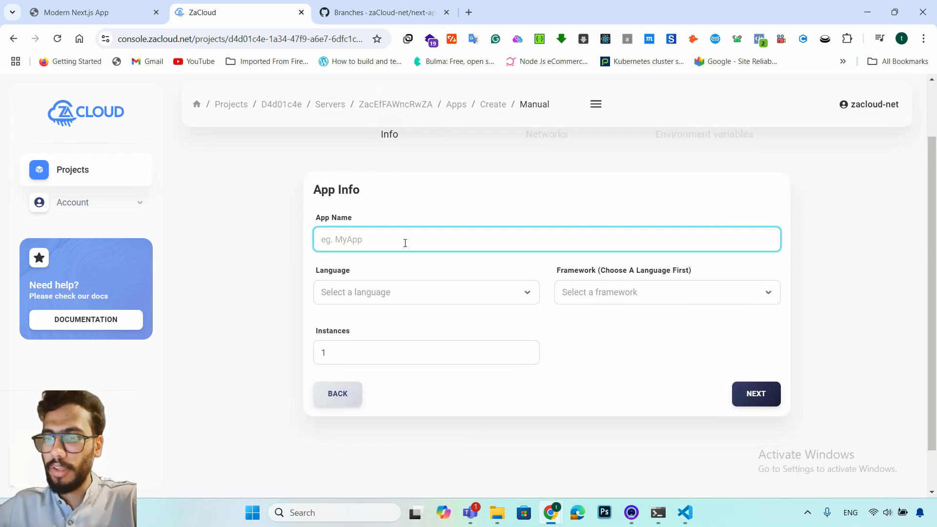
pyautogui.write('next-d')
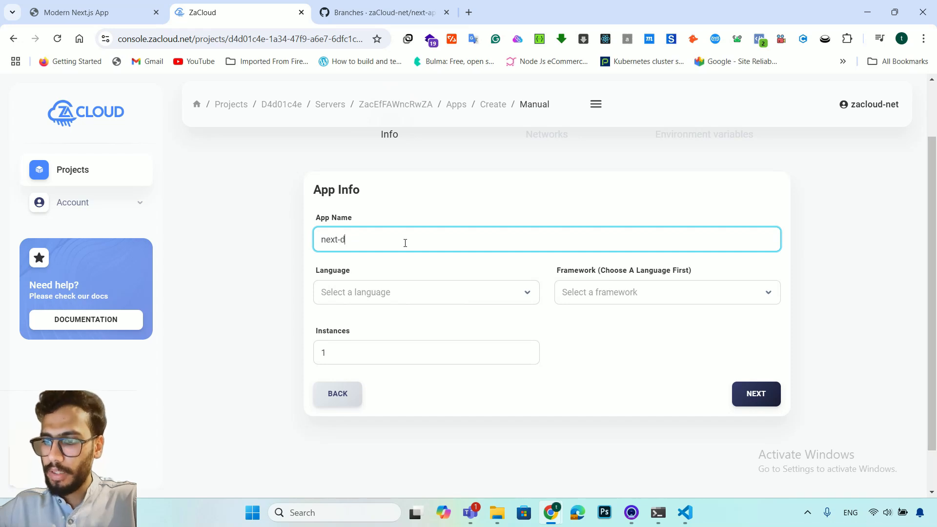
pyautogui.write('emo')
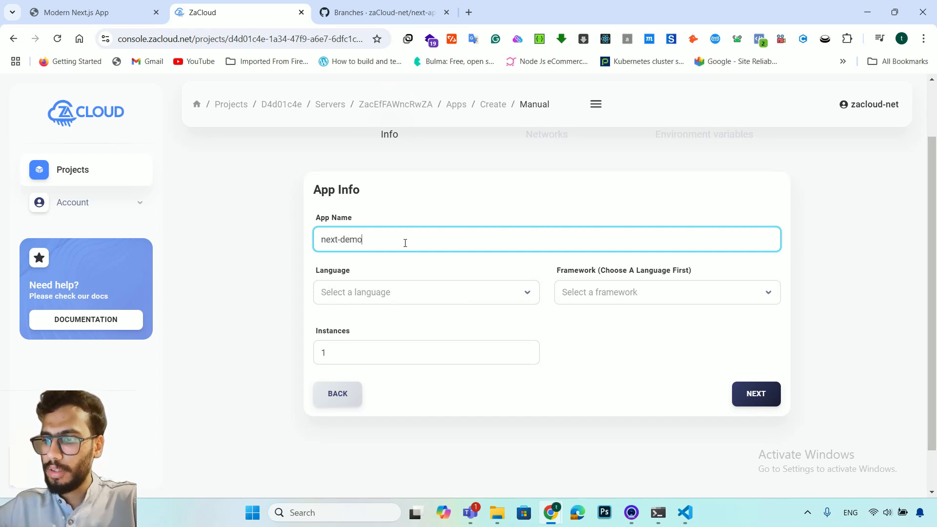
pyautogui.write('-app')
pyautogui.press('Tab')
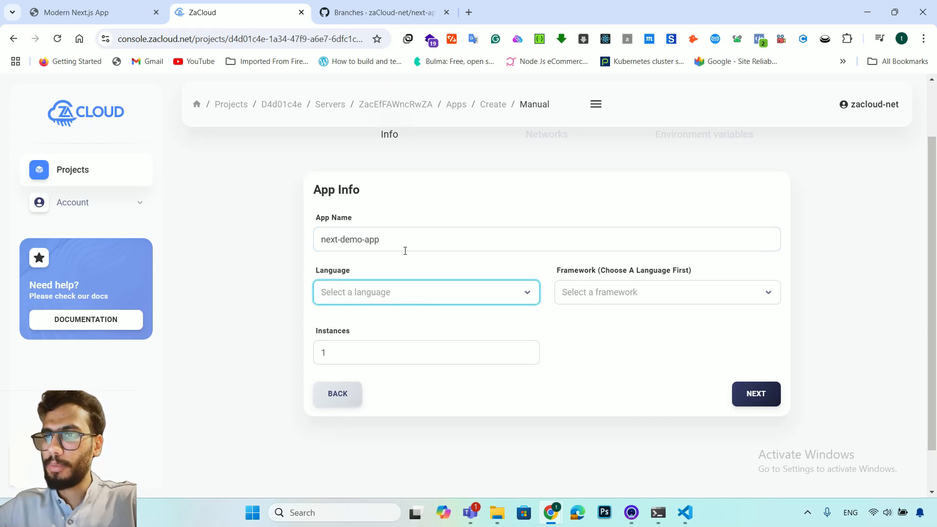
# Step: Set the app's language to JavaScript, framework to NextJS and version to Node 20, and continue to the app commands
pyautogui.click(391, 304)
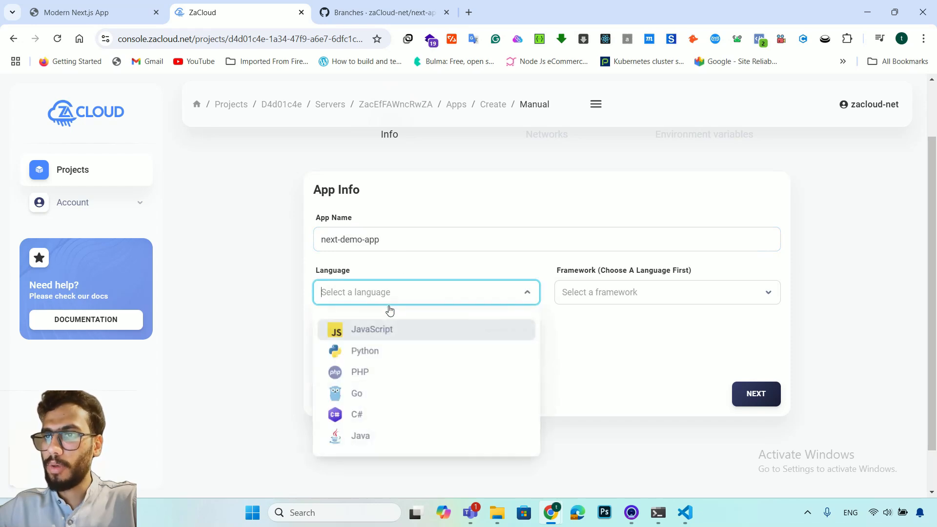
pyautogui.click(389, 339)
pyautogui.click(402, 287)
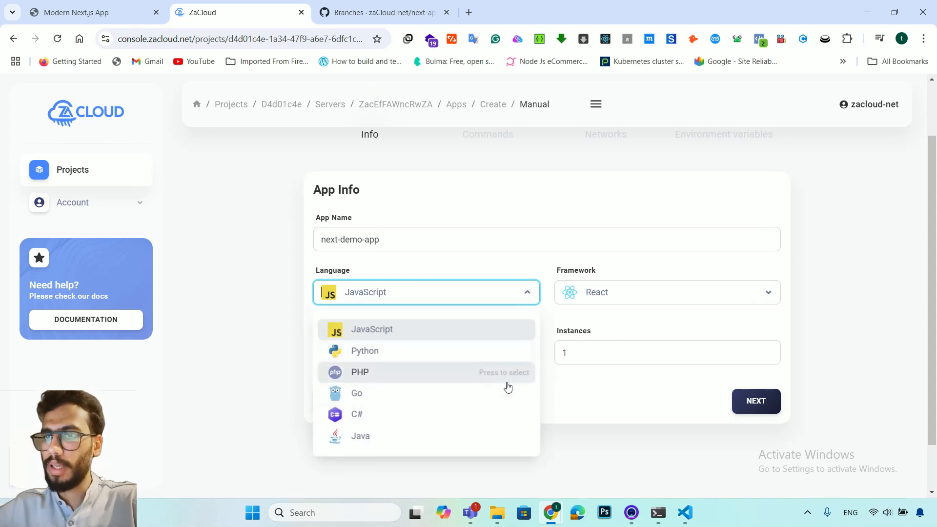
pyautogui.click(649, 291)
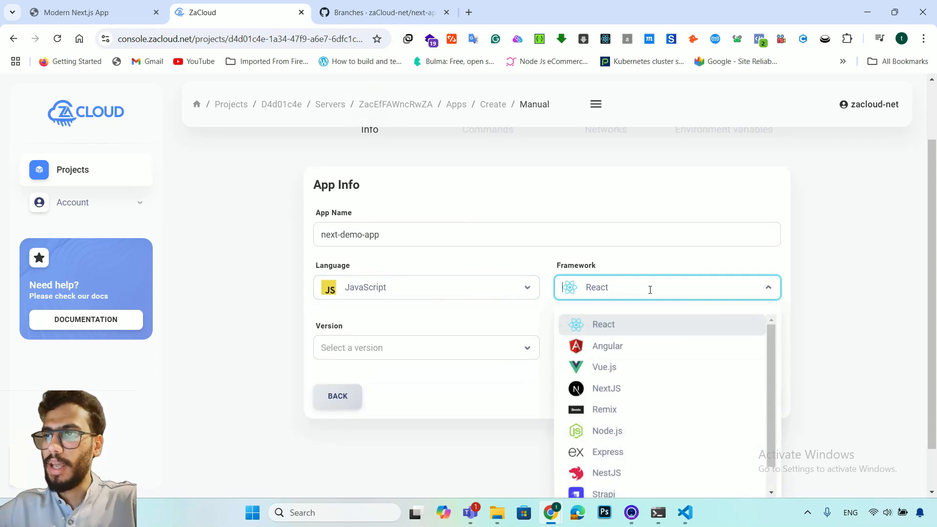
pyautogui.click(598, 389)
pyautogui.scroll(-1, 596, 393)
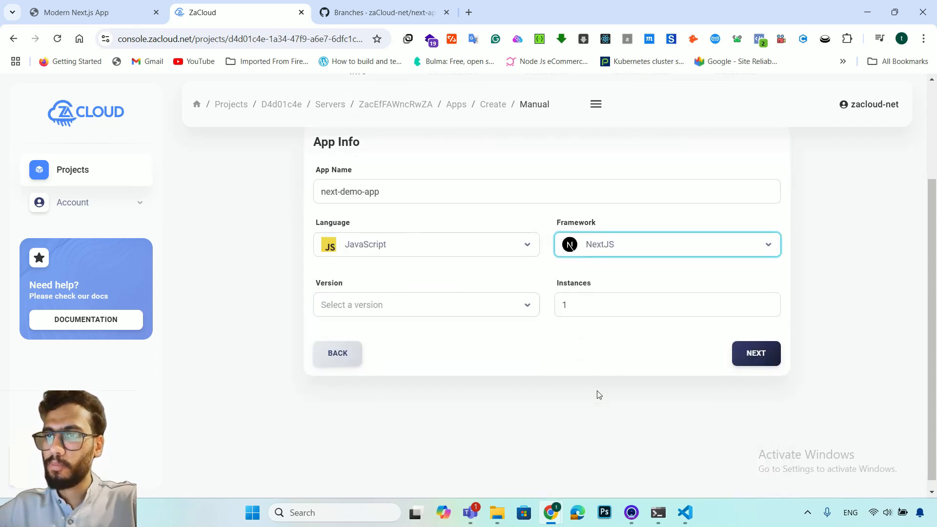
pyautogui.click(397, 316)
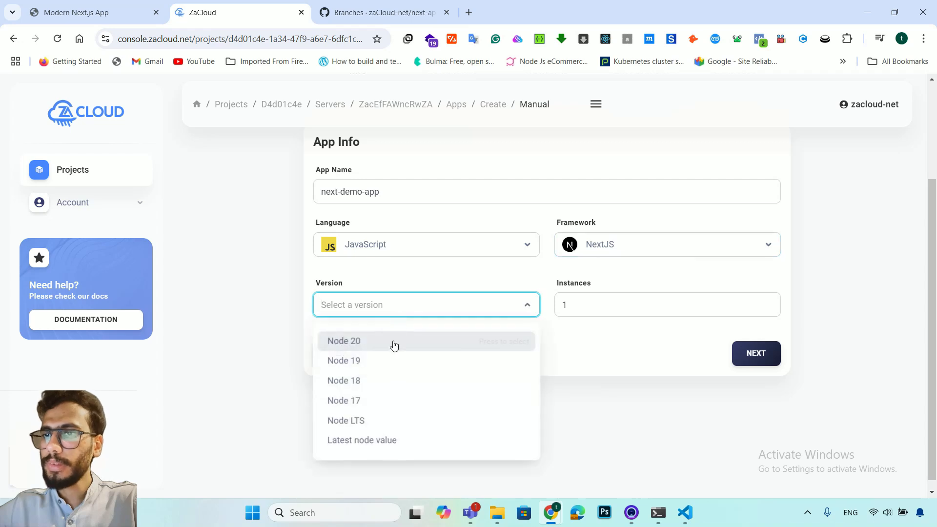
pyautogui.click(395, 346)
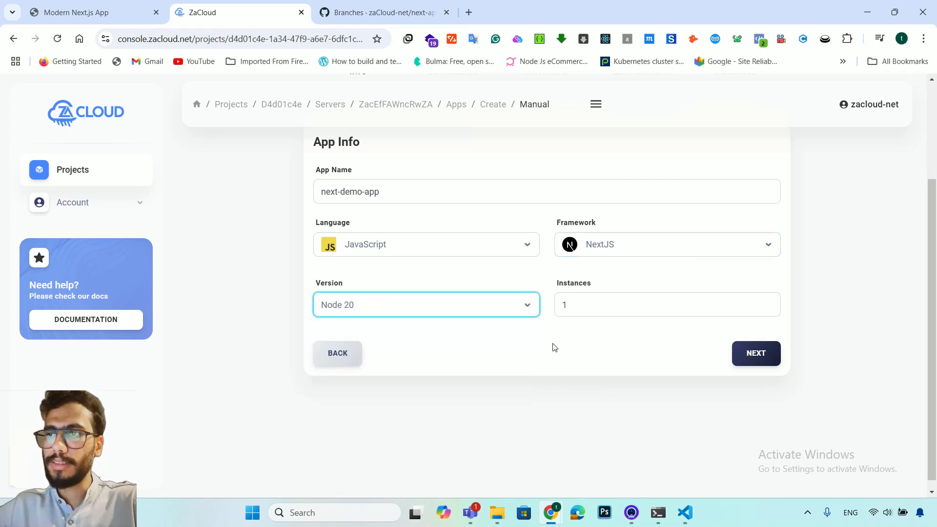
pyautogui.click(755, 353)
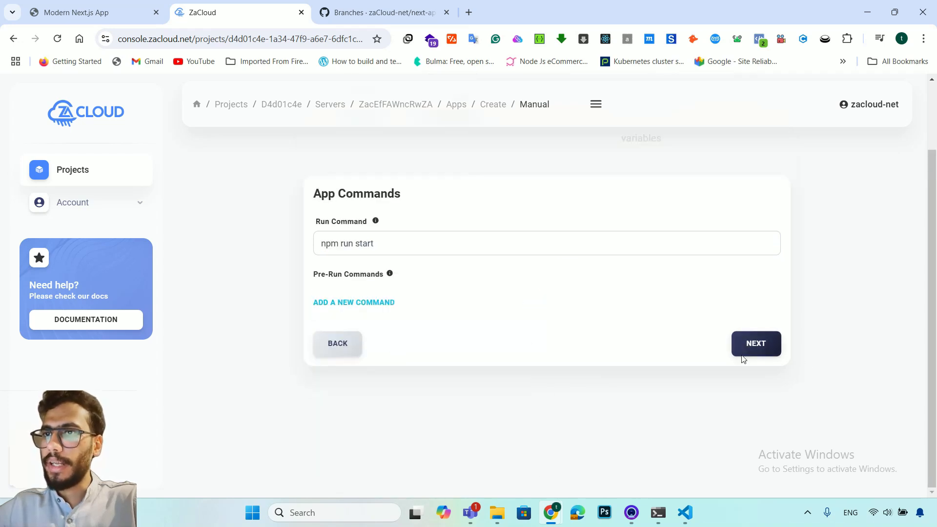
# Step: Compare the npm run start command with the build and start scripts in the project's package.json in VS Code, and return to ZaCloud
pyautogui.tripleClick(344, 244)
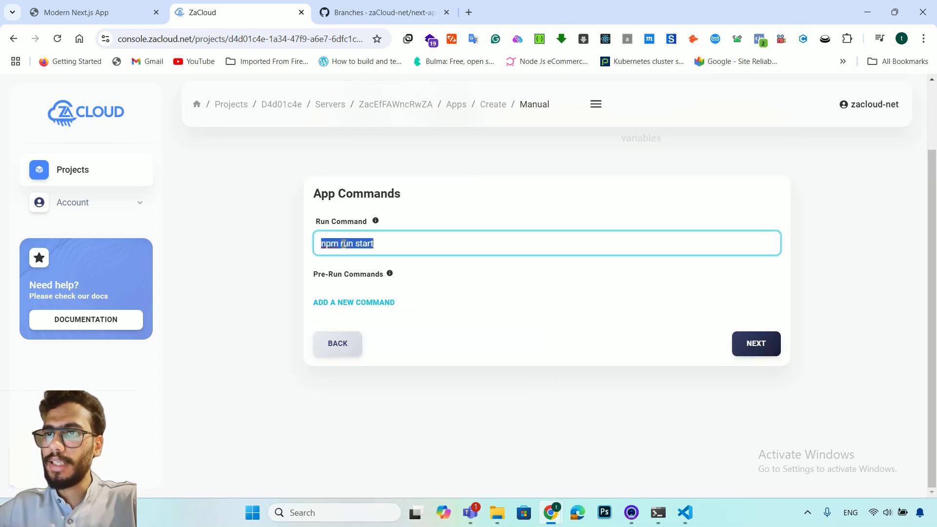
pyautogui.click(505, 186)
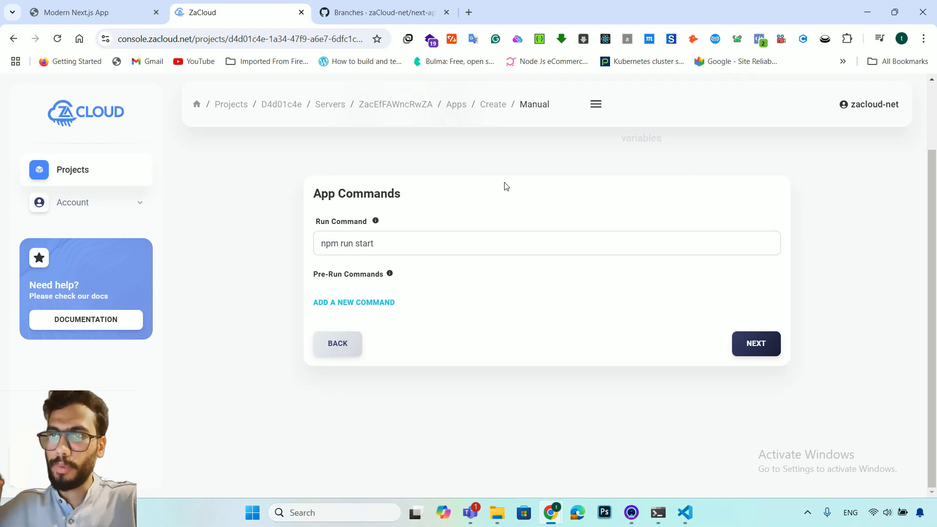
pyautogui.hotkey('alt', 'Tab')
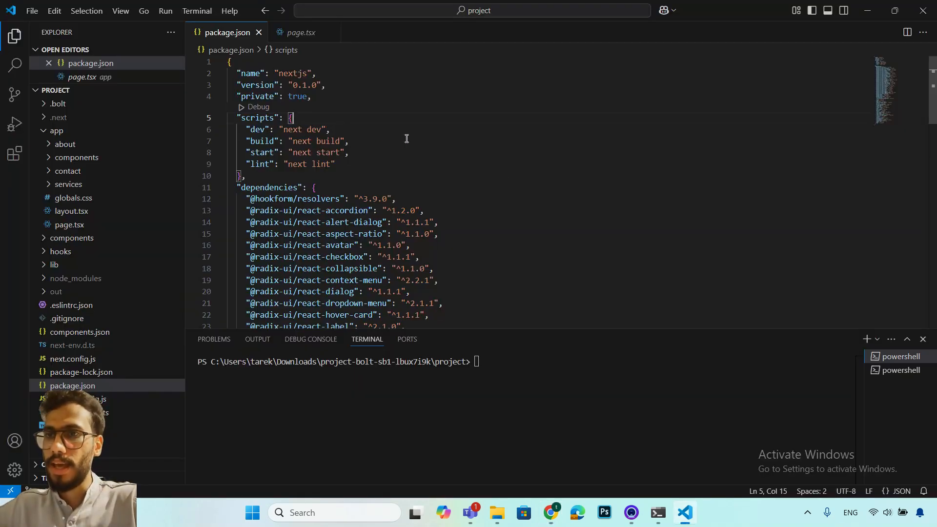
pyautogui.hotkey('alt', 'Tab')
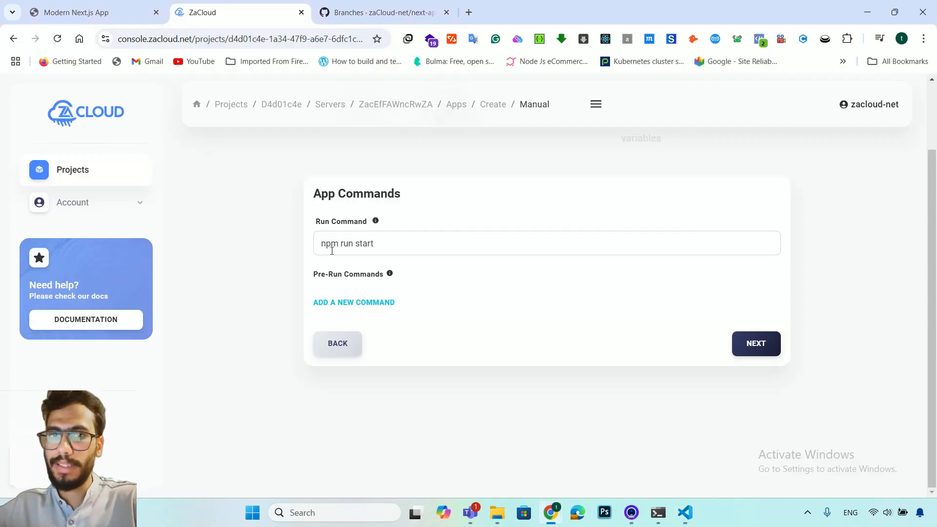
pyautogui.scroll(1, 332, 251)
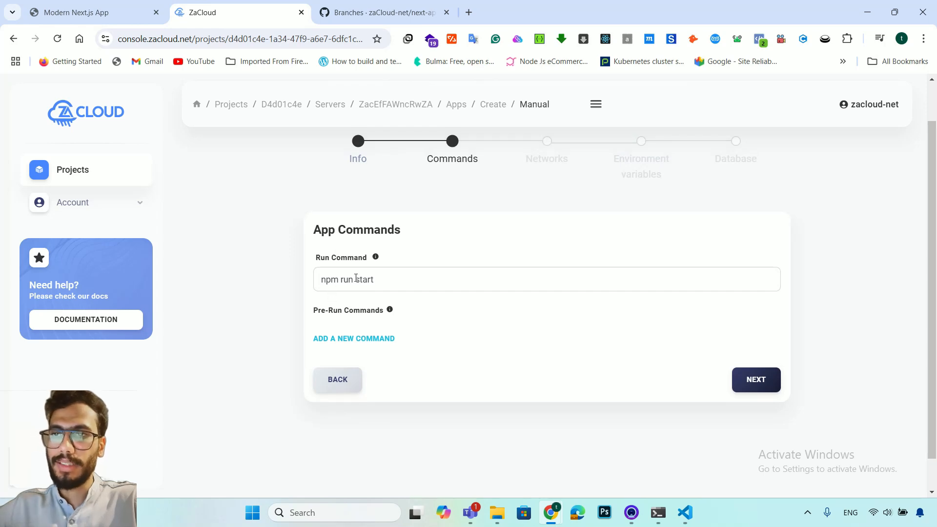
pyautogui.hotkey('alt', 'Tab')
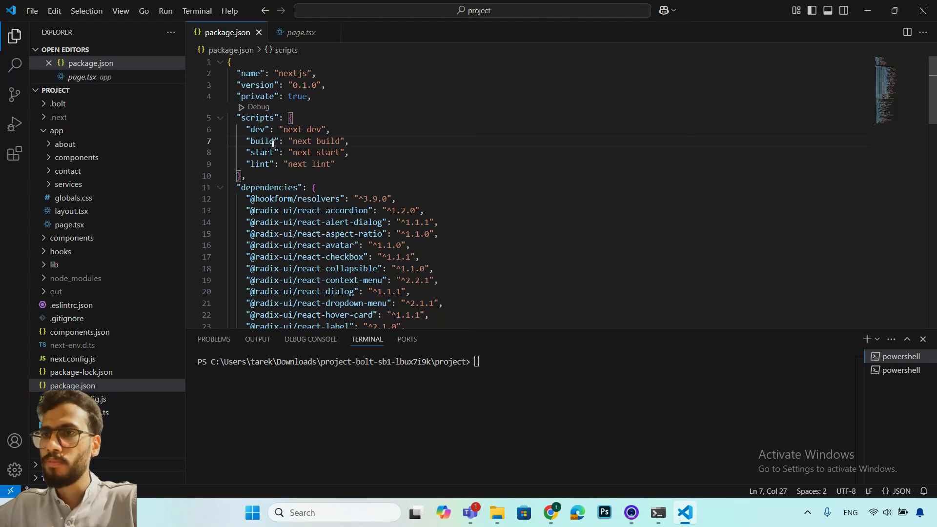
pyautogui.moveTo(256, 152)
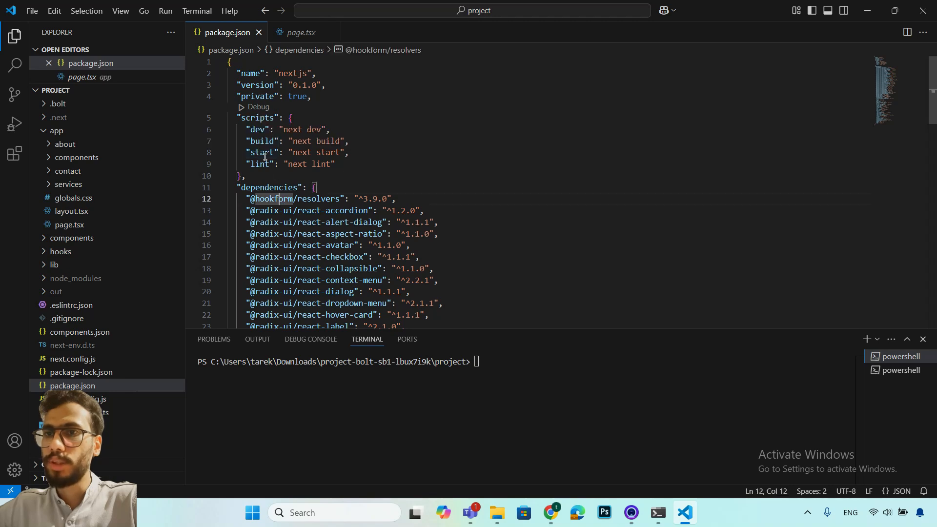
pyautogui.doubleClick(260, 144)
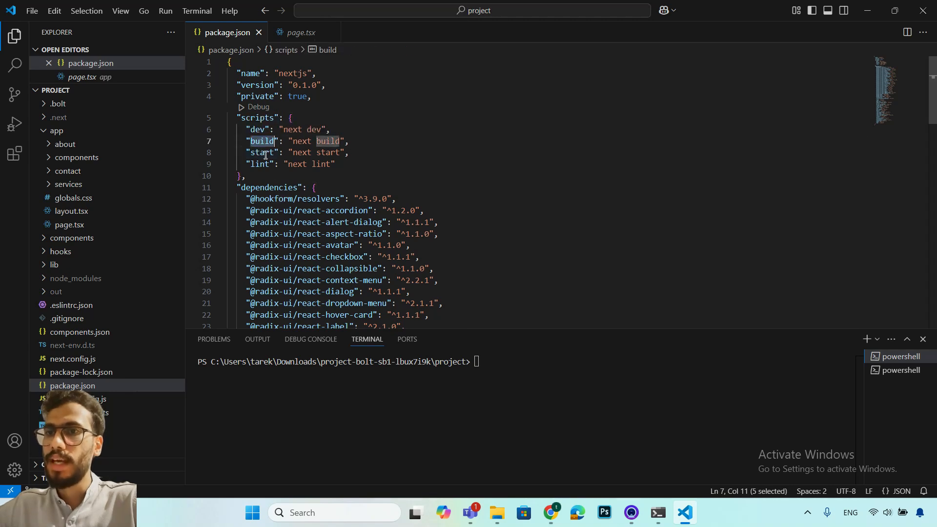
pyautogui.doubleClick(266, 154)
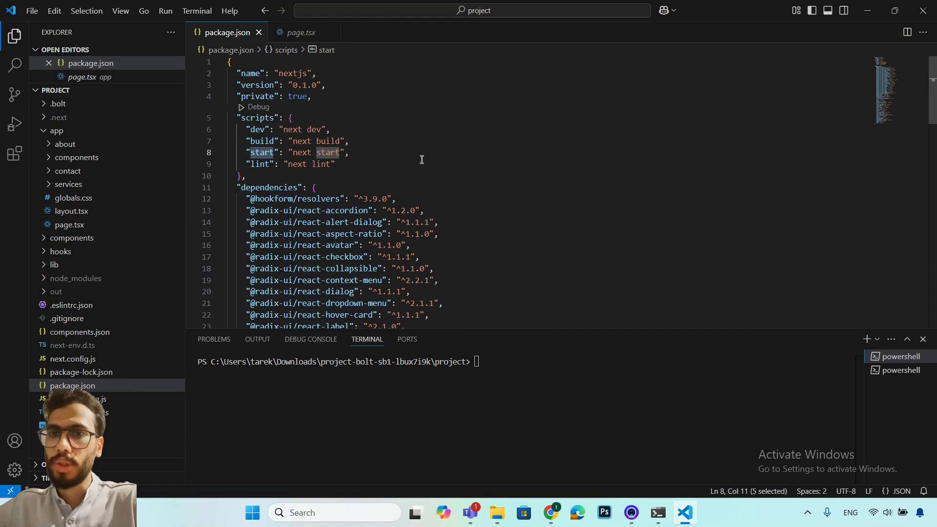
pyautogui.hotkey('alt', 'Tab')
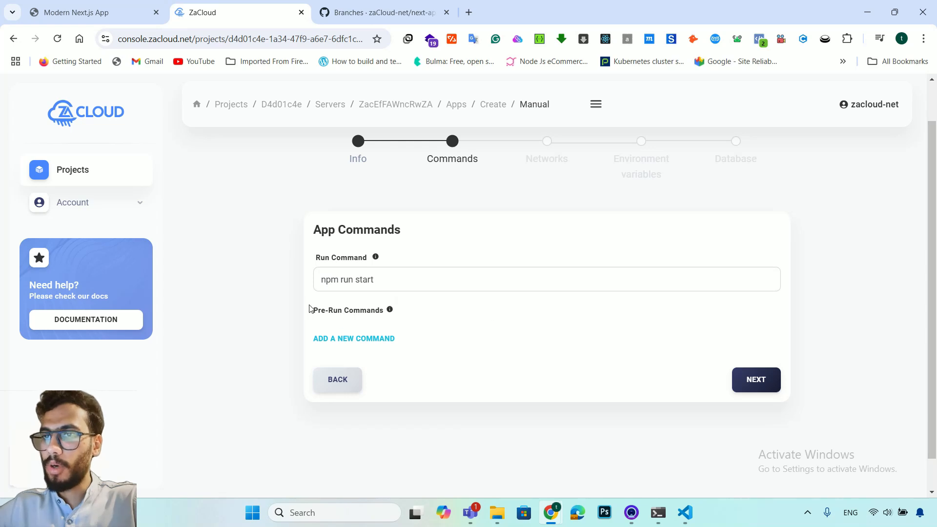
# Step: Keep npm run start as the run command without pre-run commands and continue to the network settings
pyautogui.moveTo(312, 314); pyautogui.dragTo(433, 326)
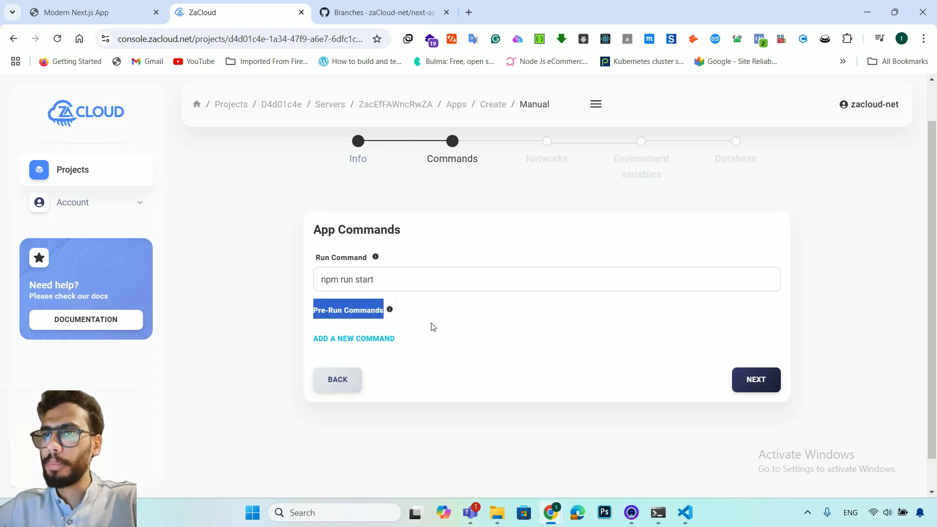
pyautogui.click(432, 326)
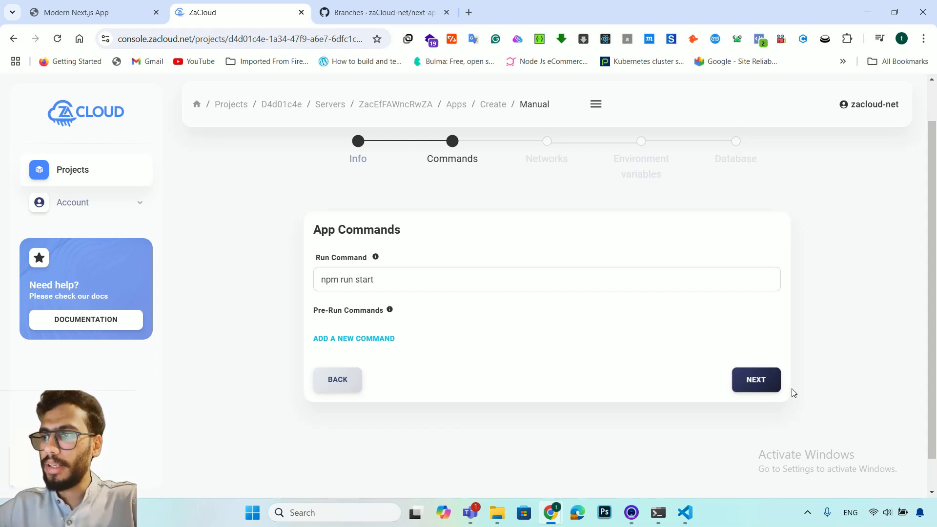
pyautogui.click(755, 380)
# Step: Generate a subdomain for the public endpoint on port 3000 and continue to the environment variables
pyautogui.scroll(-1, 499, 235)
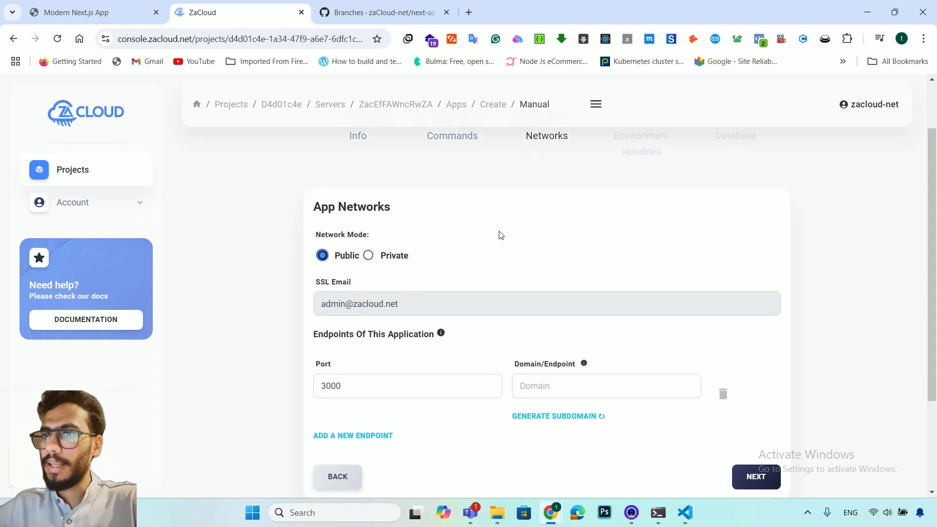
pyautogui.scroll(-1, 500, 235)
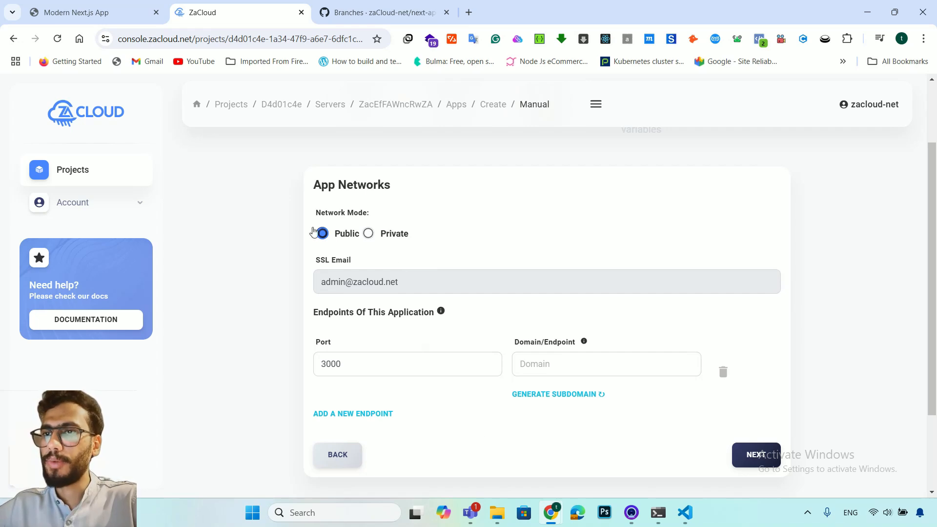
pyautogui.scroll(-1, 518, 413)
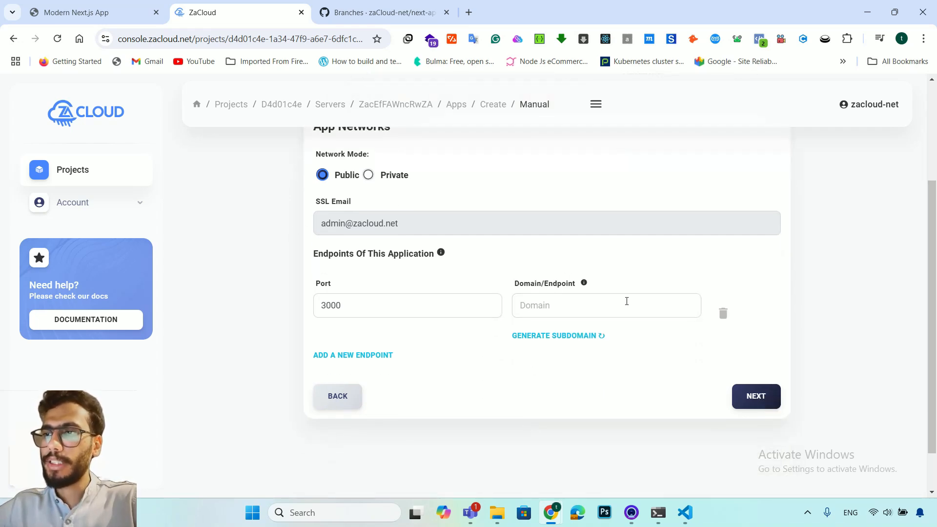
pyautogui.click(583, 305)
pyautogui.click(646, 263)
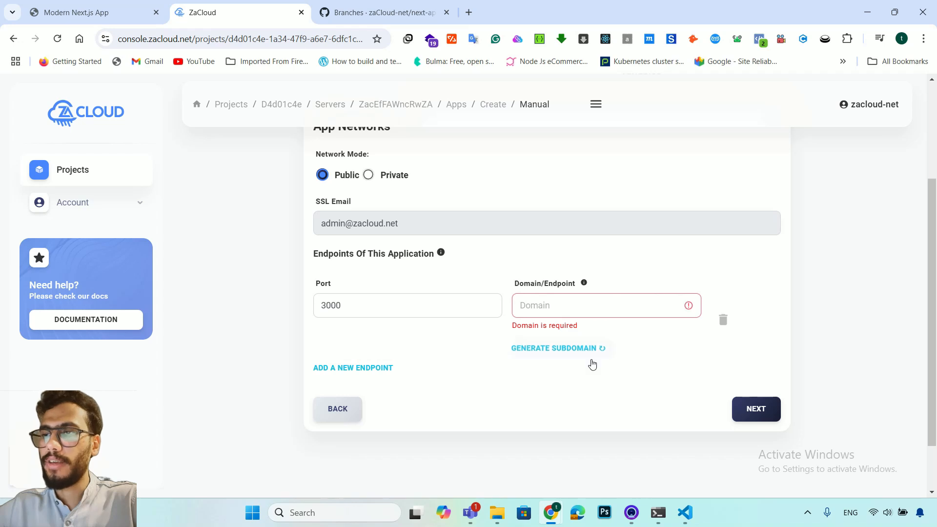
pyautogui.click(558, 350)
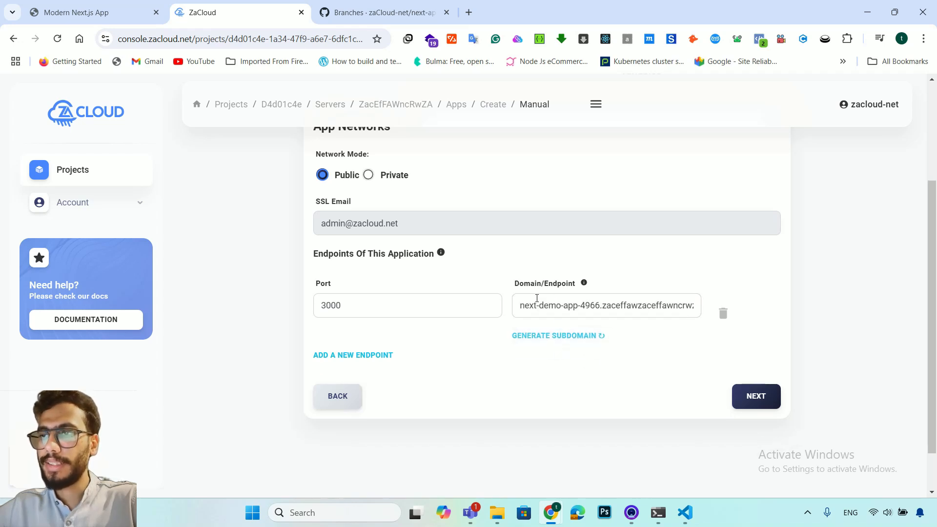
pyautogui.tripleClick(537, 298)
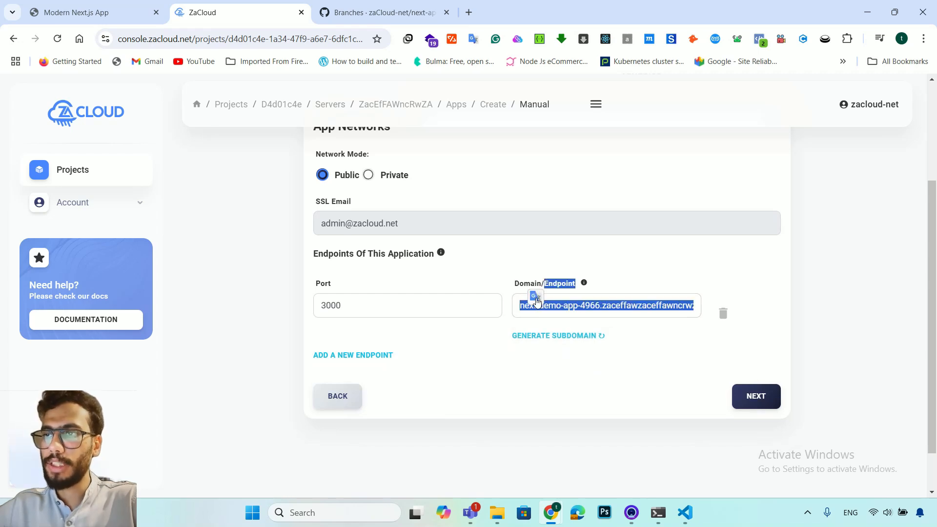
pyautogui.click(545, 390)
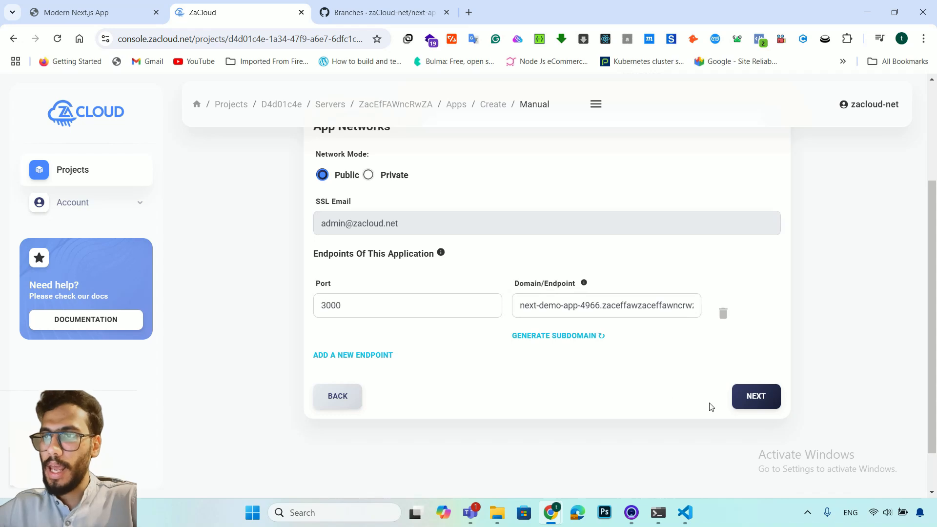
pyautogui.click(749, 406)
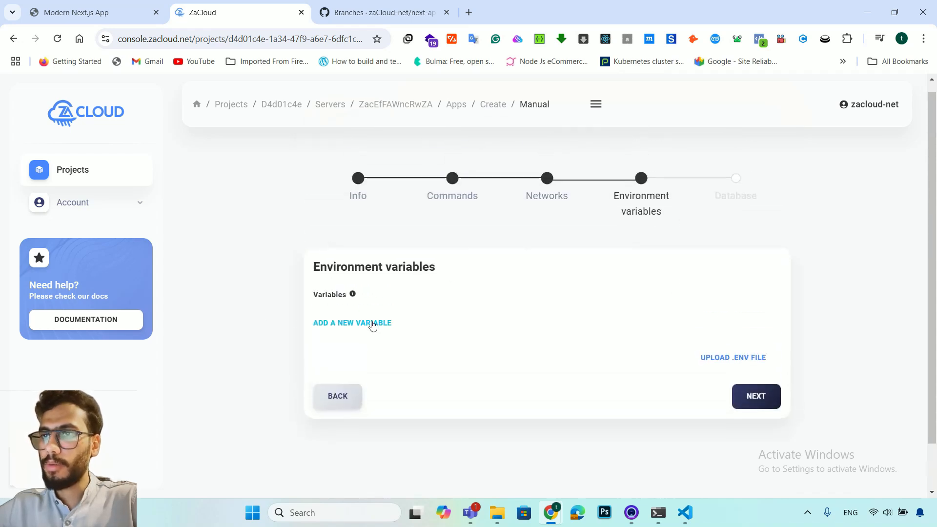
# Step: Check the project in VS Code, add and remove a blank environment variable in ZaCloud, and continue to the database settings without variables
pyautogui.hotkey('alt', 'Tab')
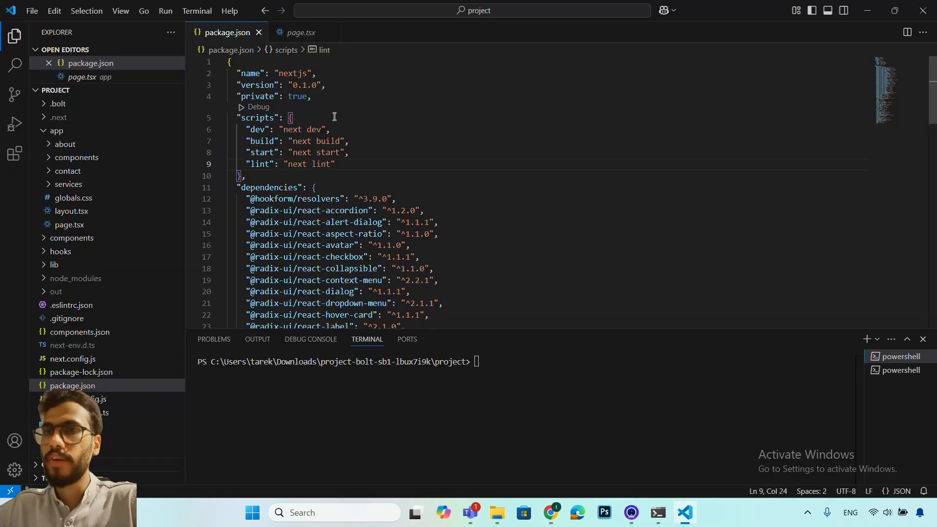
pyautogui.hotkey('alt', 'Tab')
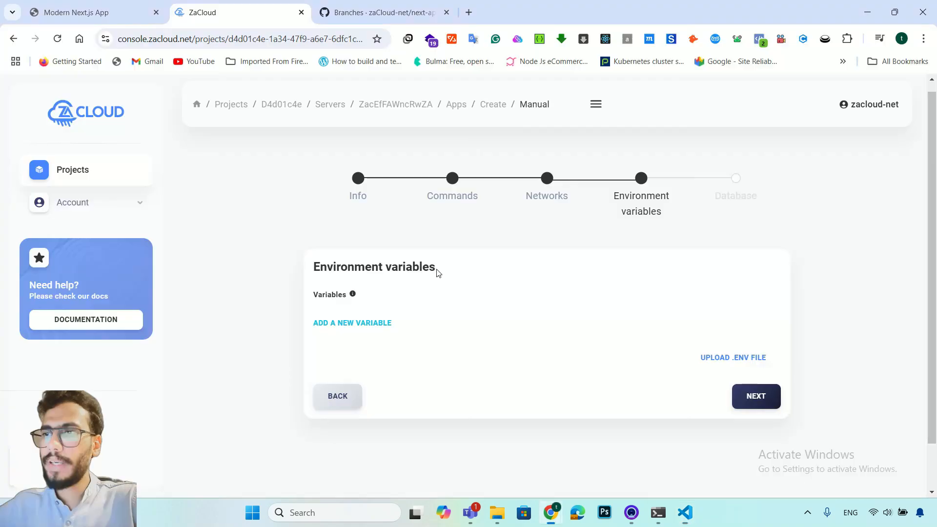
pyautogui.click(342, 323)
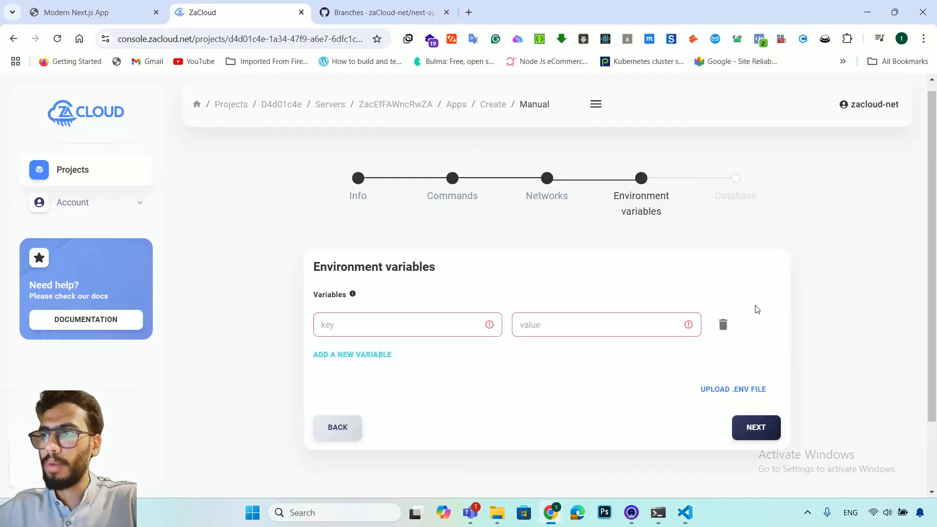
pyautogui.click(722, 324)
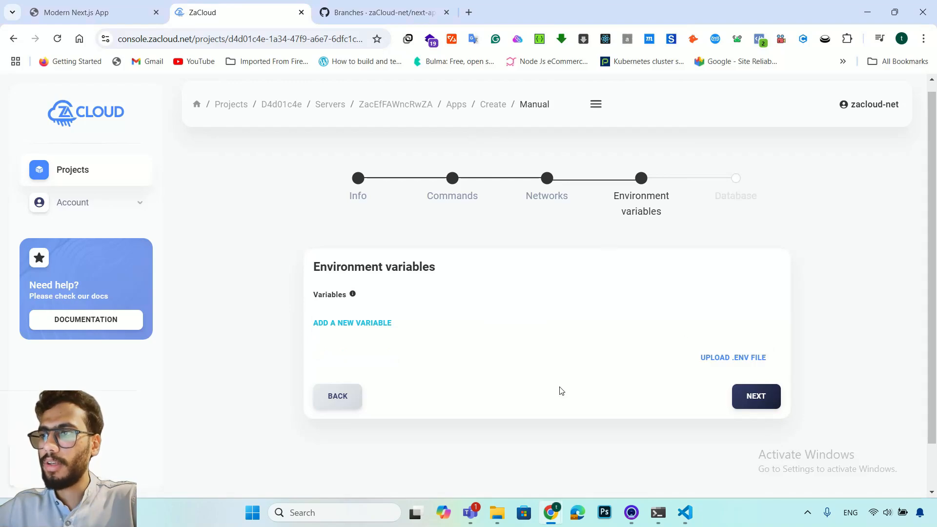
pyautogui.click(741, 396)
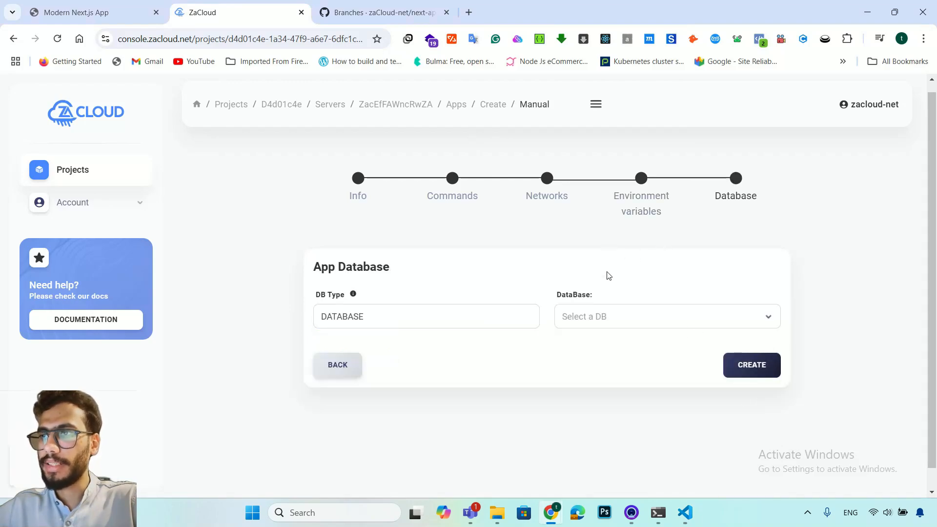
# Step: Review the database choices offered for the app and check the project in VS Code for database needs, without selecting one
pyautogui.hotkey('alt', 'Tab')
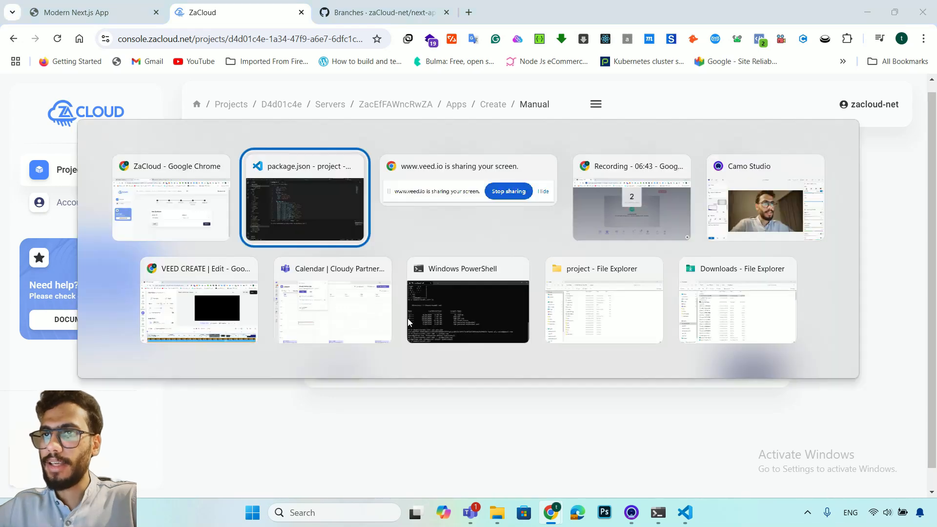
pyautogui.hotkey('alt', 'Tab')
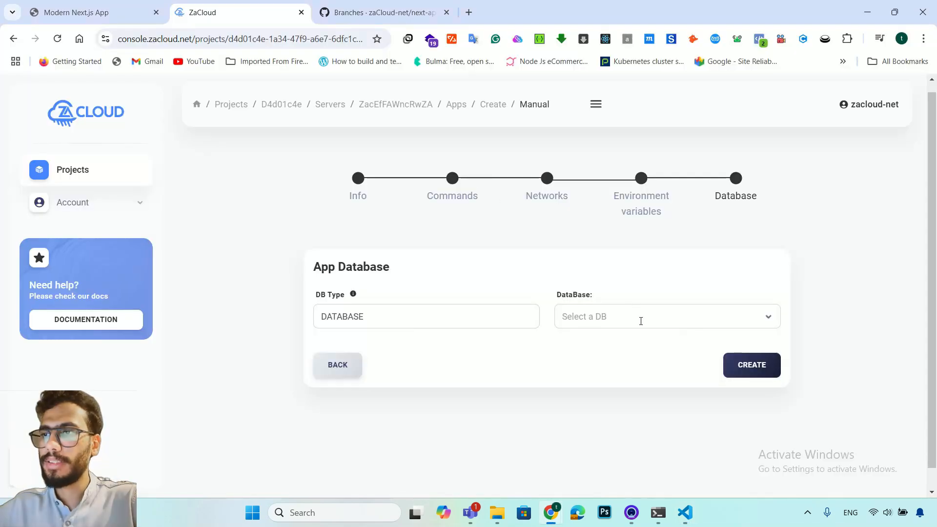
pyautogui.click(639, 318)
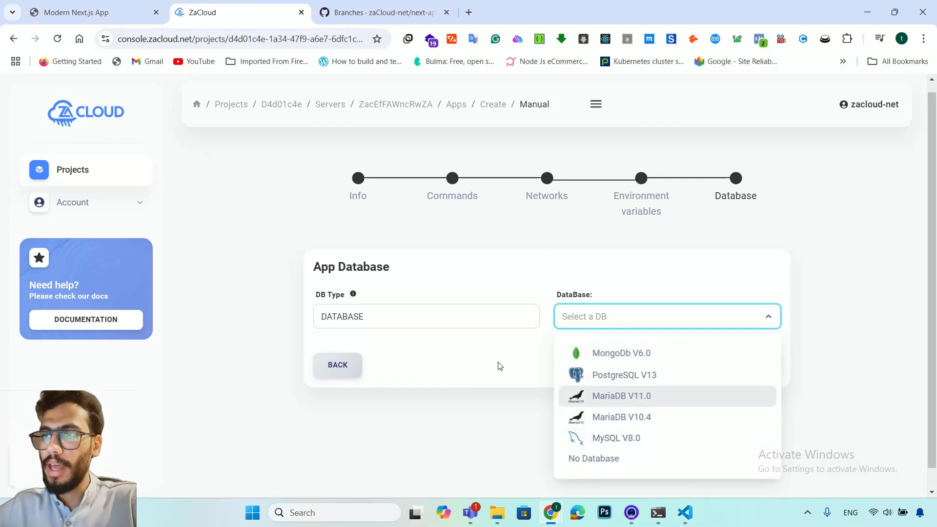
pyautogui.hotkey('alt', 'Tab')
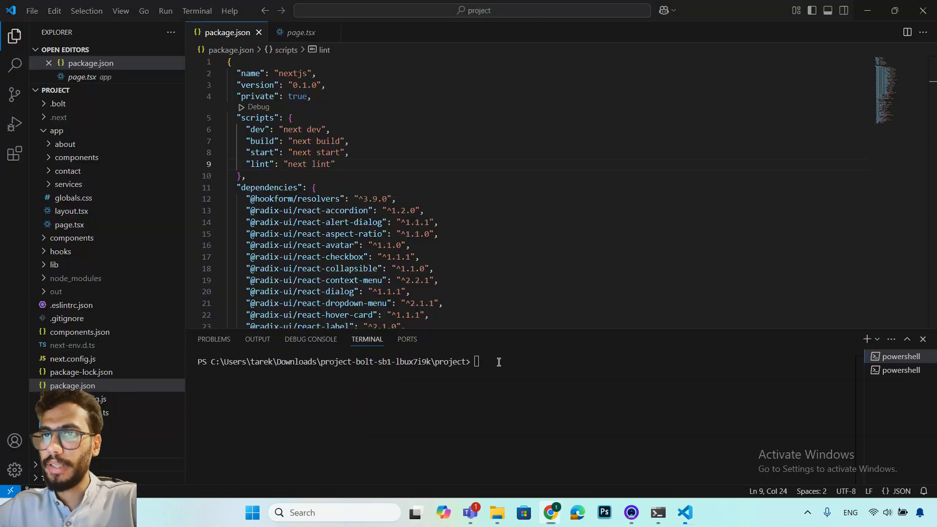
pyautogui.hotkey('alt', 'Tab')
pyautogui.click(611, 312)
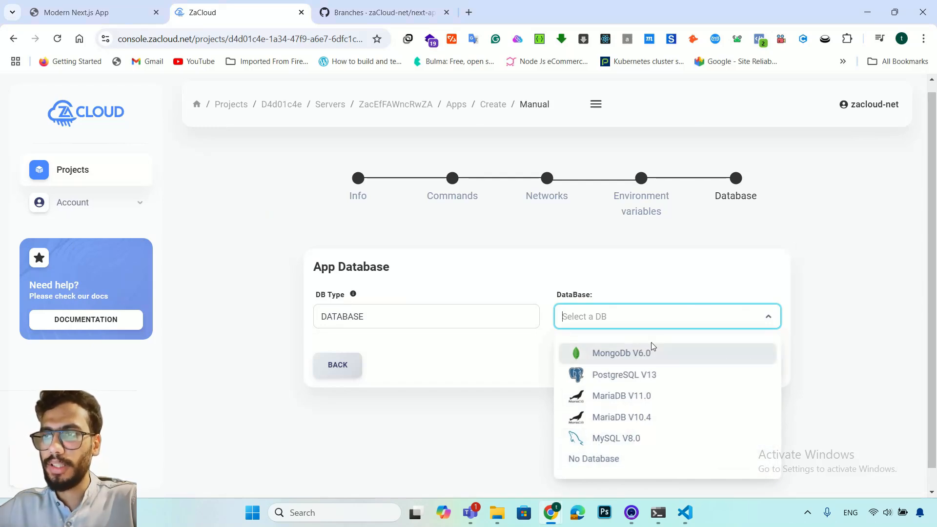
pyautogui.scroll(-1, 652, 346)
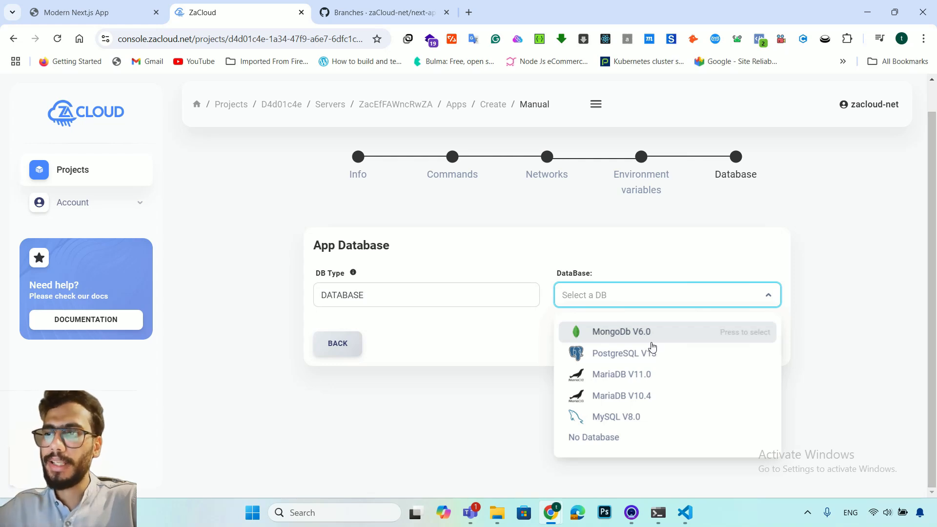
pyautogui.press('Down')
pyautogui.press('Down')
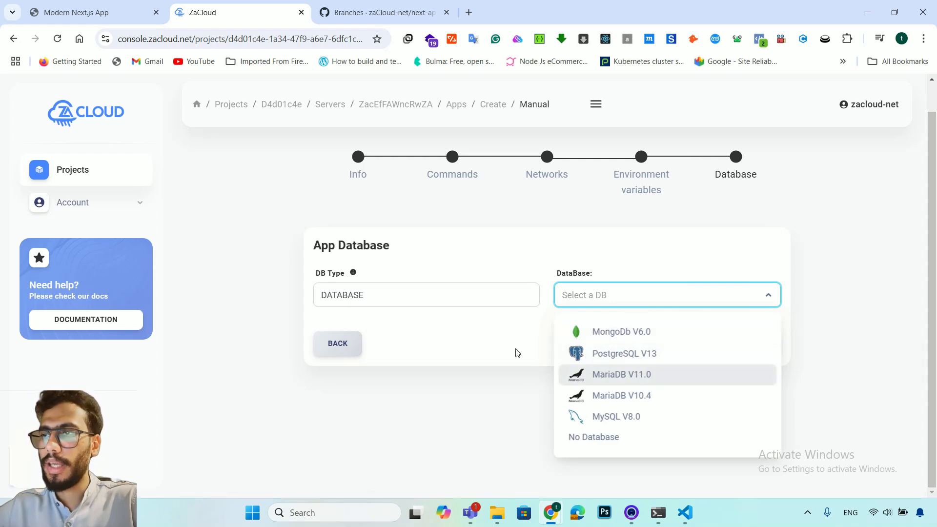
pyautogui.click(544, 337)
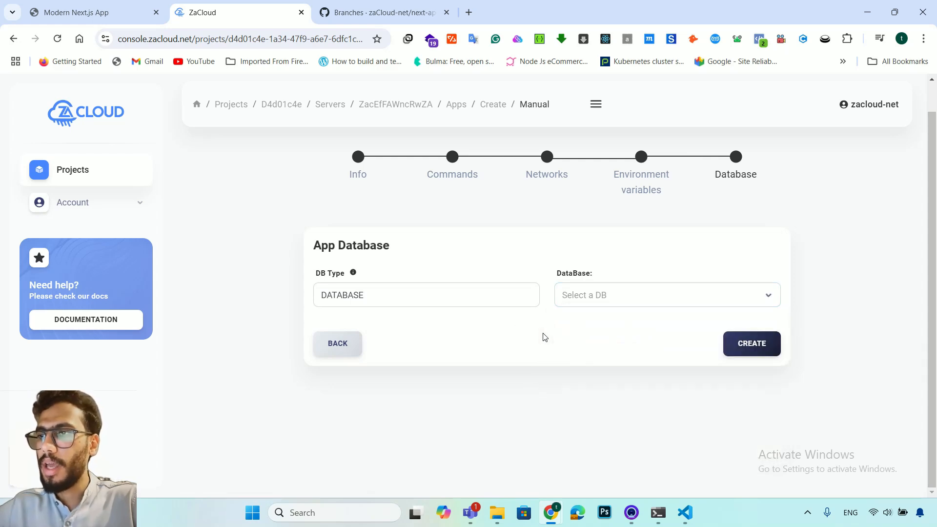
# Step: Choose No Database for the app and create it
pyautogui.click(630, 293)
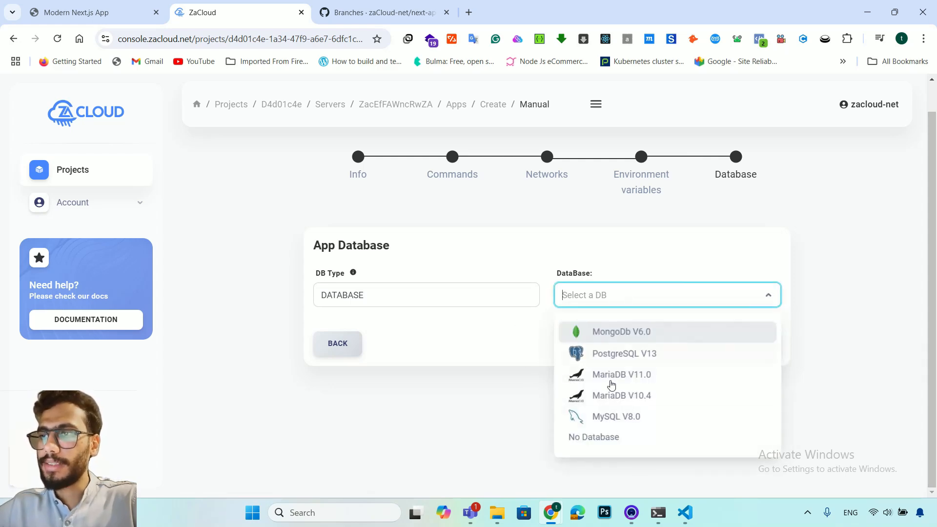
pyautogui.click(588, 438)
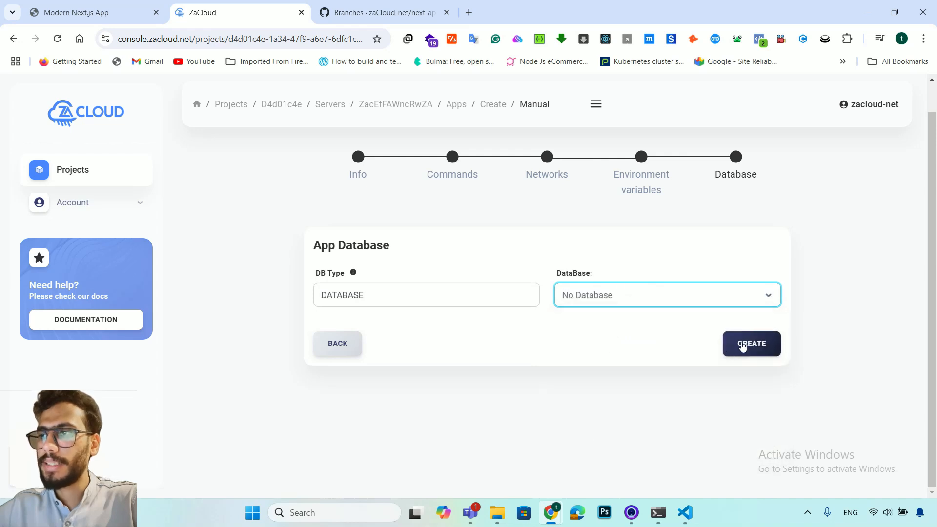
pyautogui.click(655, 328)
pyautogui.click(761, 342)
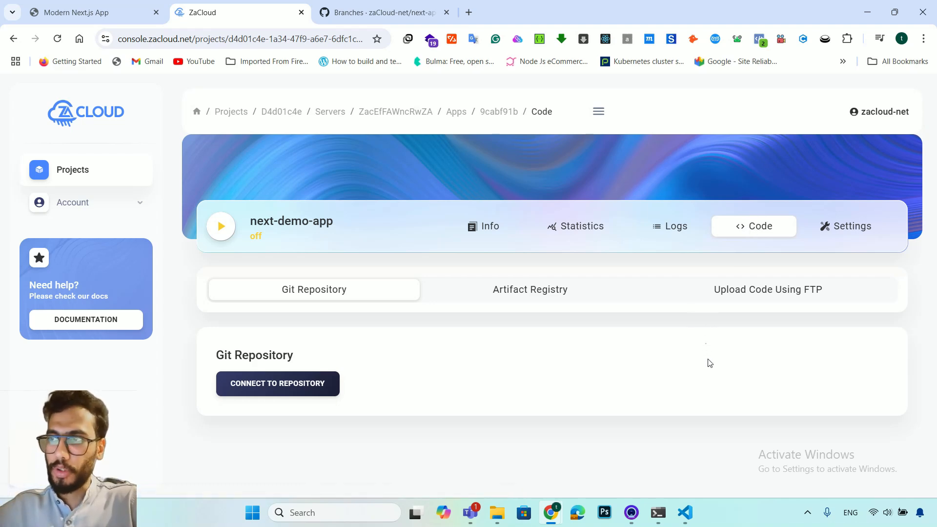
# Step: Review the FTP upload and Artifact Registry code sources and the GitHub branches page, and return to the Git repository option
pyautogui.click(842, 296)
pyautogui.scroll(-1, 744, 314)
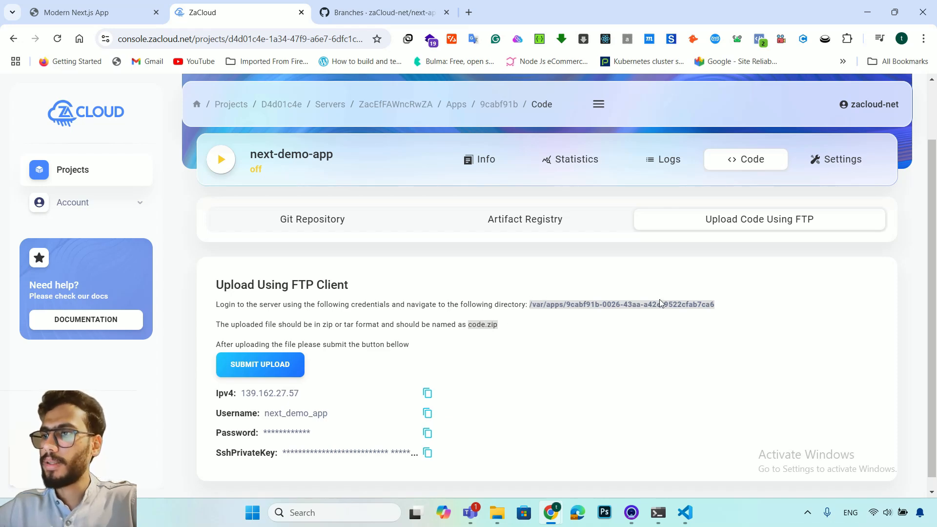
pyautogui.click(314, 218)
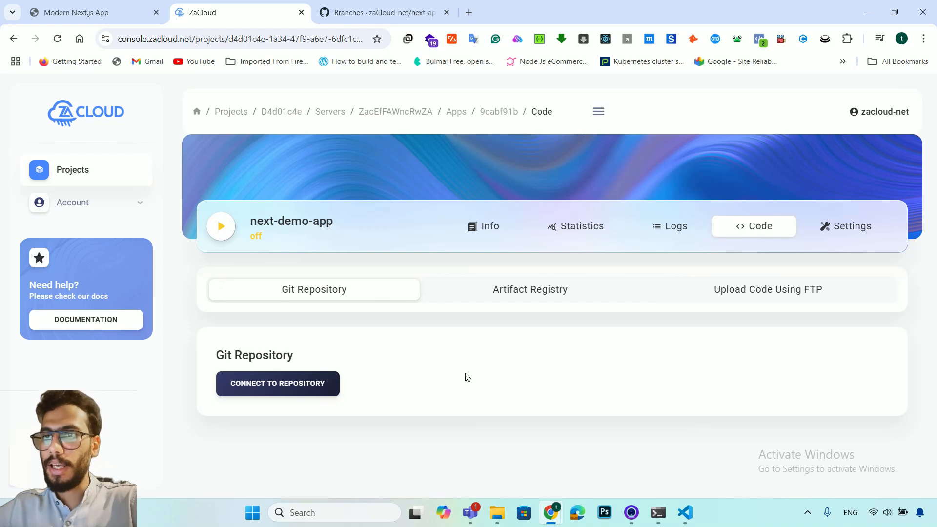
pyautogui.click(376, 18)
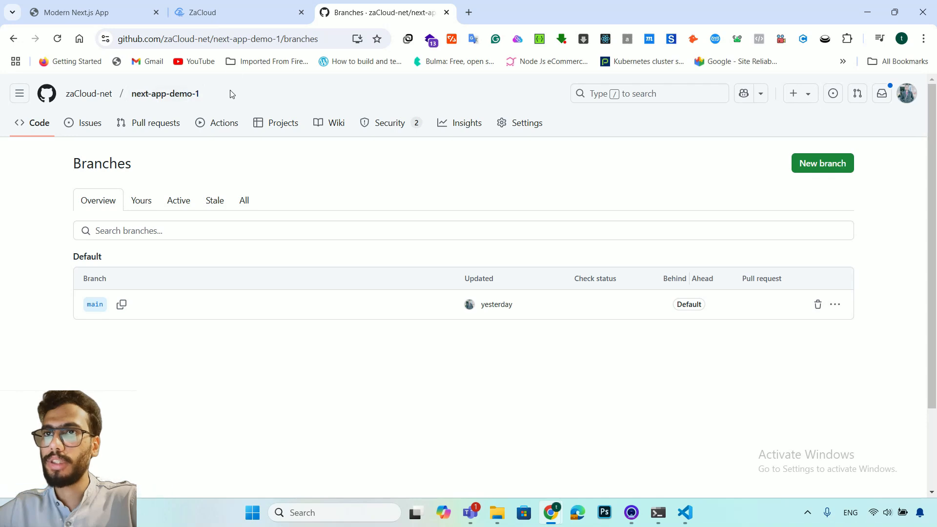
pyautogui.click(252, 11)
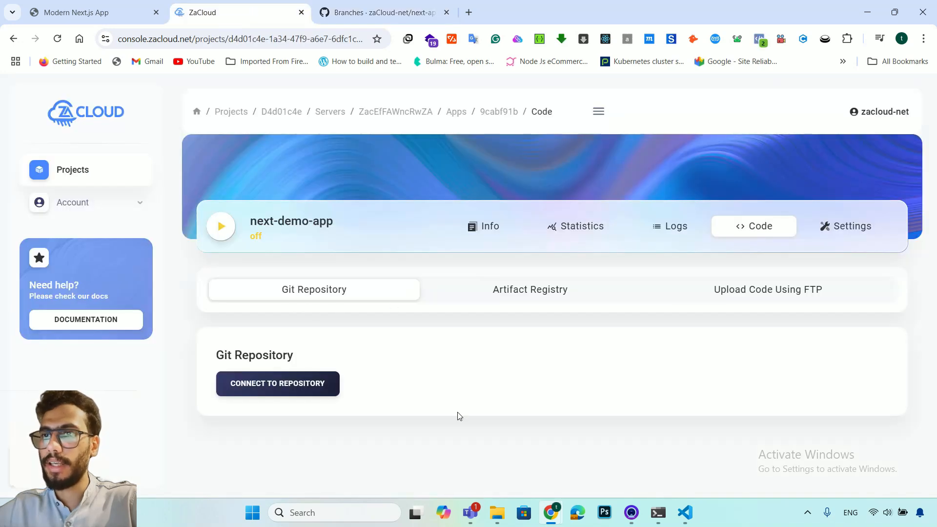
pyautogui.click(508, 288)
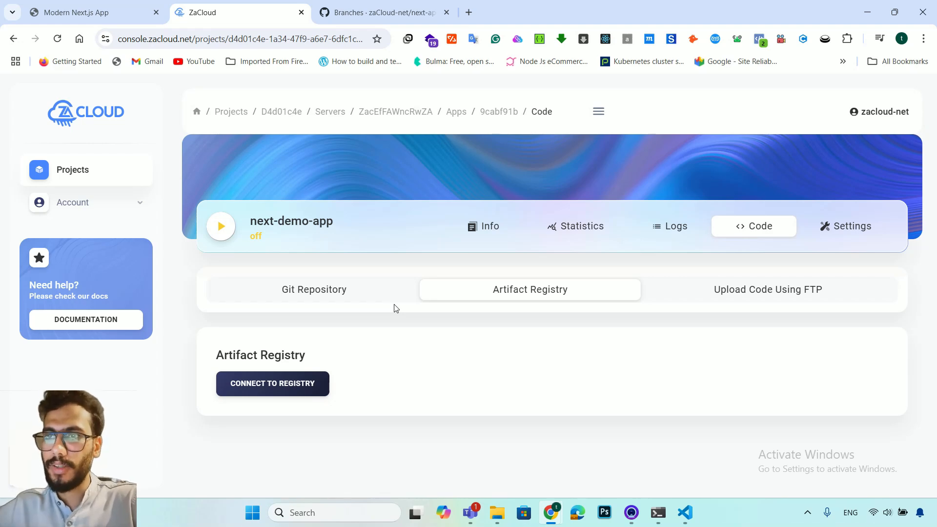
pyautogui.click(324, 295)
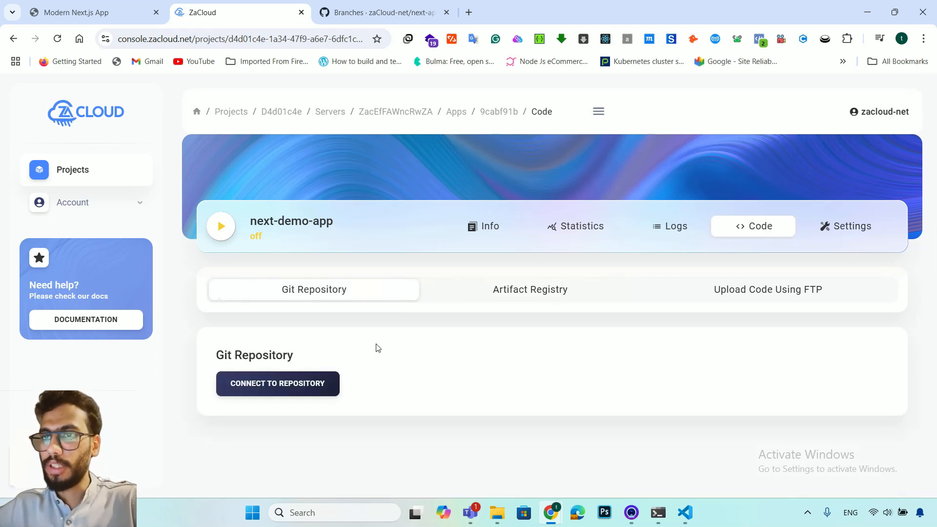
# Step: Start connecting a Git repository to next-demo-app with Github as the provider and proceed to its configuration
pyautogui.click(267, 387)
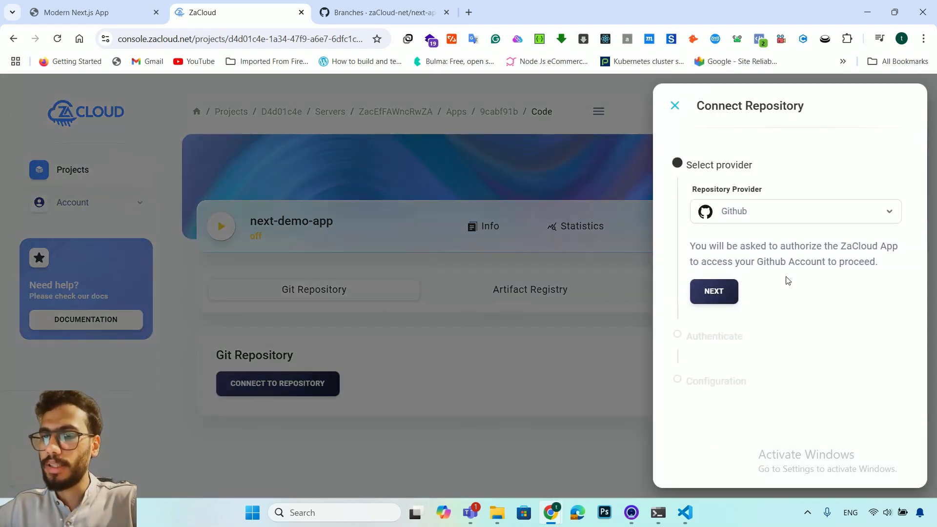
pyautogui.click(771, 206)
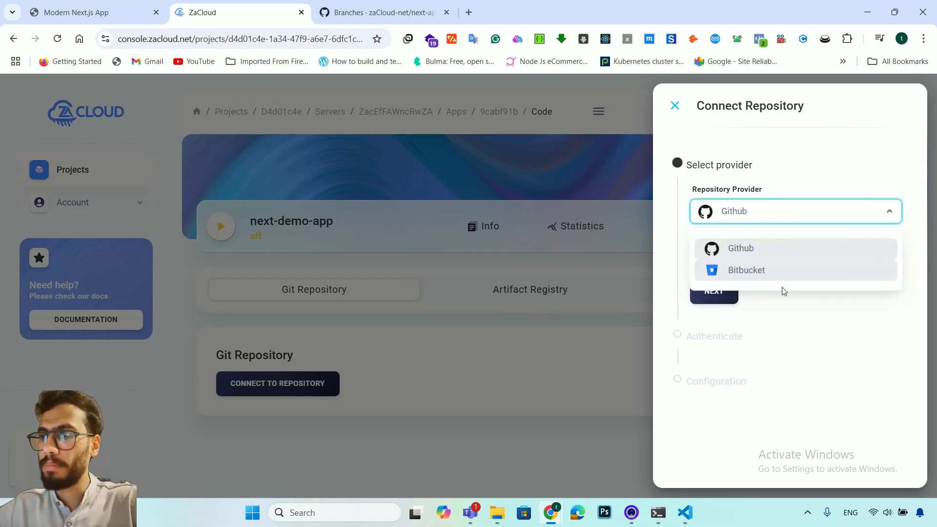
pyautogui.click(644, 309)
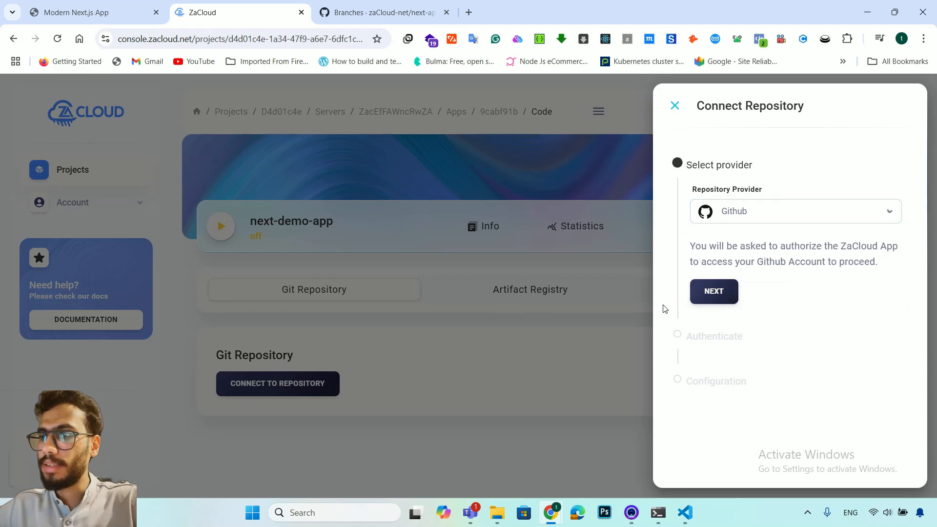
pyautogui.click(704, 293)
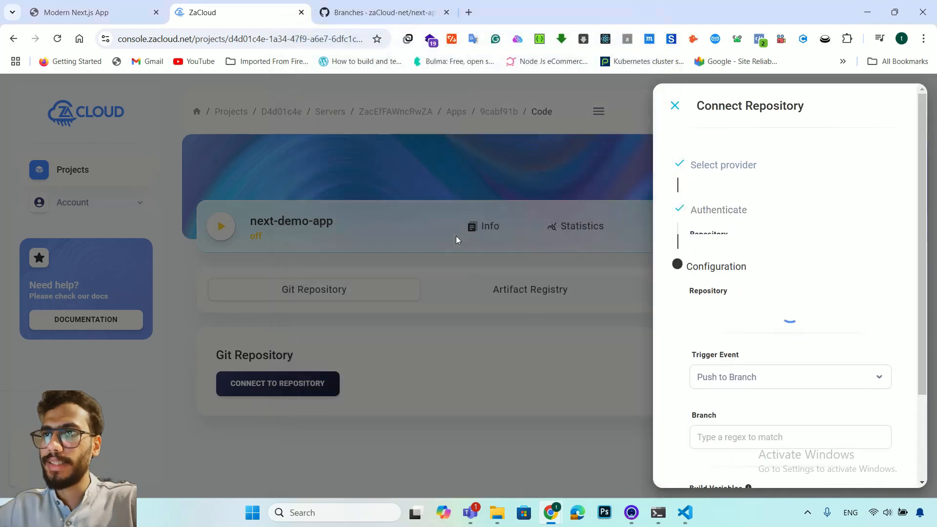
# Step: Find and select next-app-demo-1 as the repository to connect
pyautogui.scroll(-2, 778, 316)
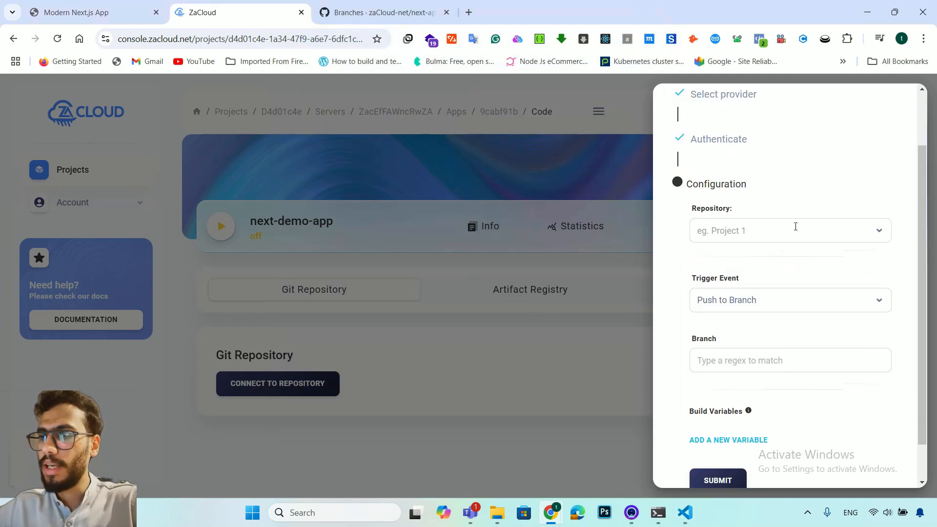
pyautogui.click(795, 226)
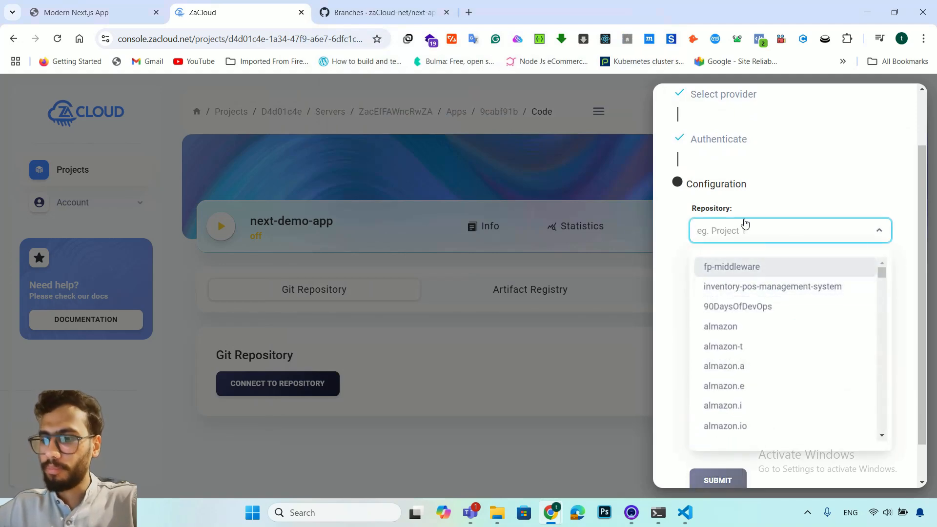
pyautogui.write('next-')
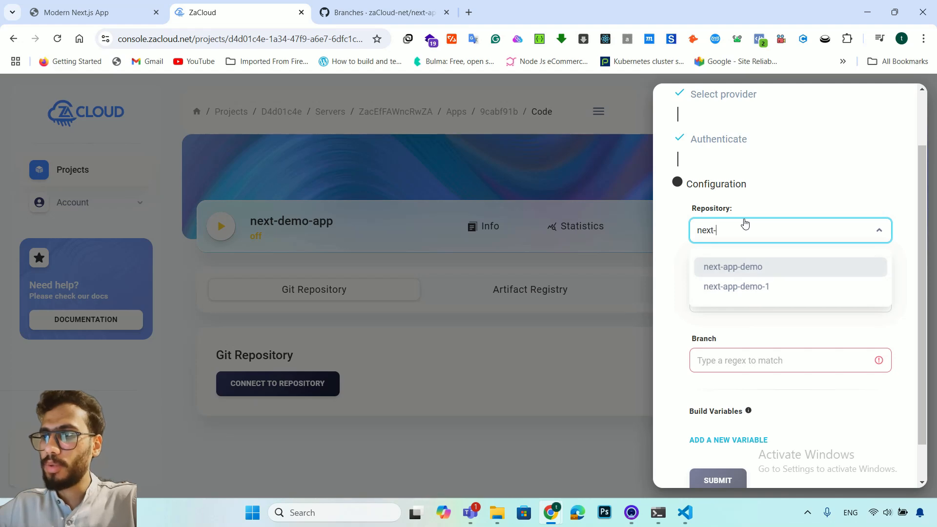
pyautogui.click(740, 286)
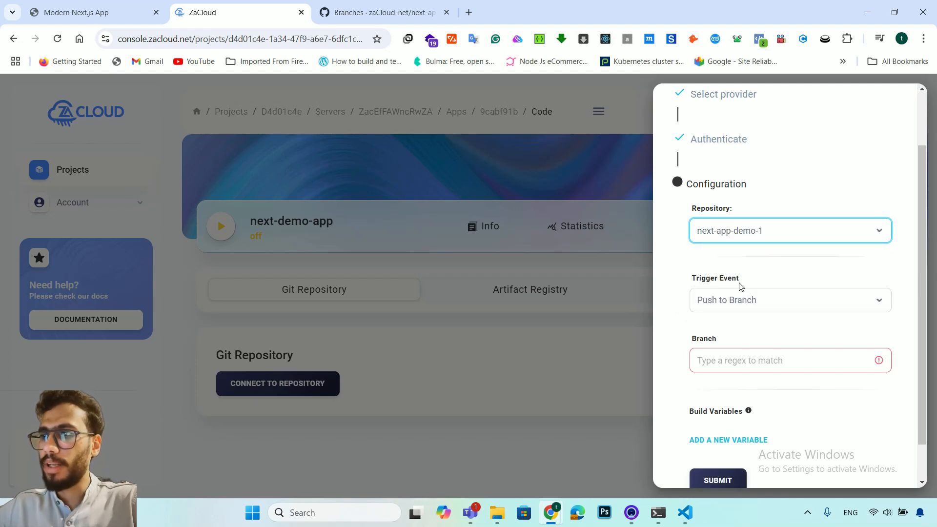
# Step: Keep Push to Branch as the trigger event and set the branch to main
pyautogui.scroll(-1, 741, 287)
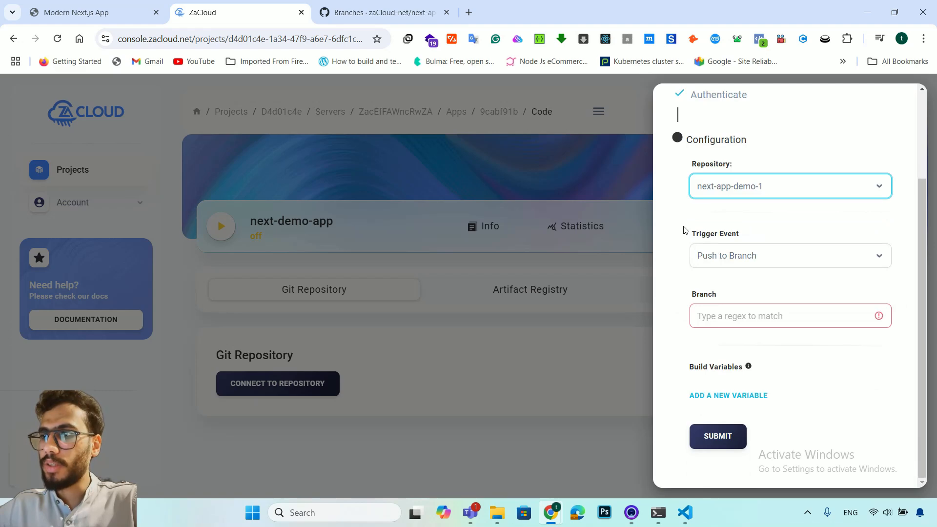
pyautogui.click(722, 258)
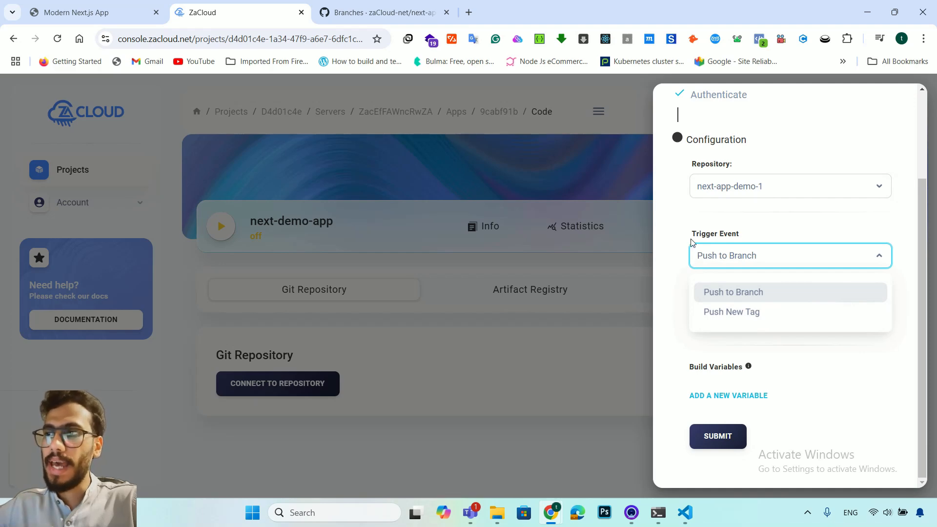
pyautogui.click(730, 298)
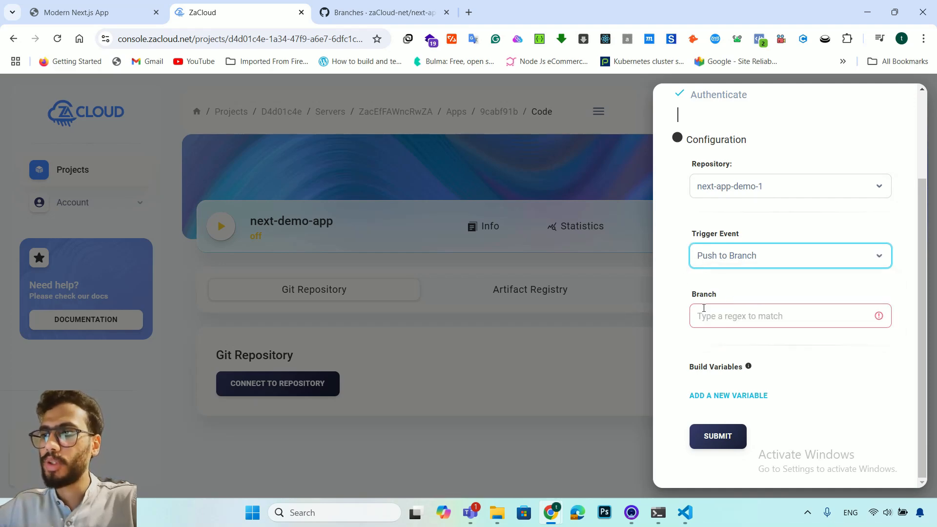
pyautogui.click(752, 314)
pyautogui.write('ma')
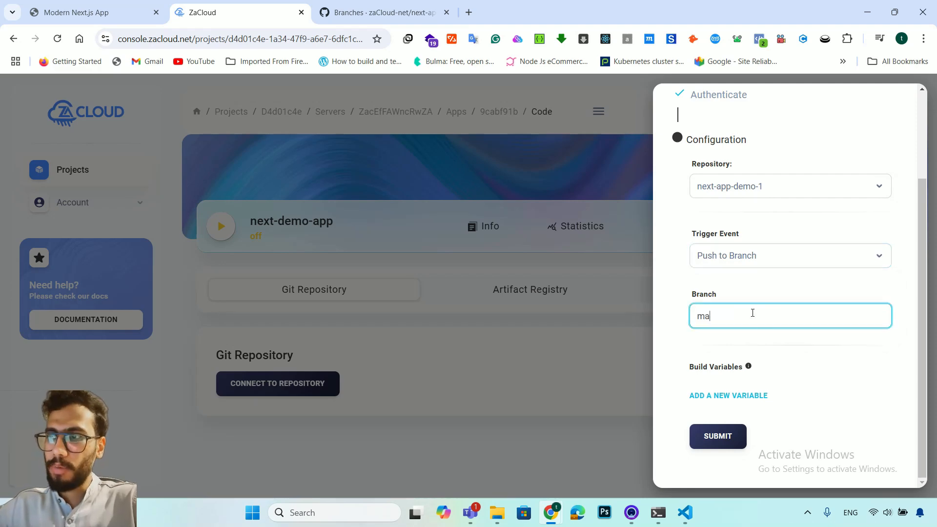
pyautogui.write('i')
pyautogui.press('BackSpace')
pyautogui.press('BackSpace')
pyautogui.press('BackSpace')
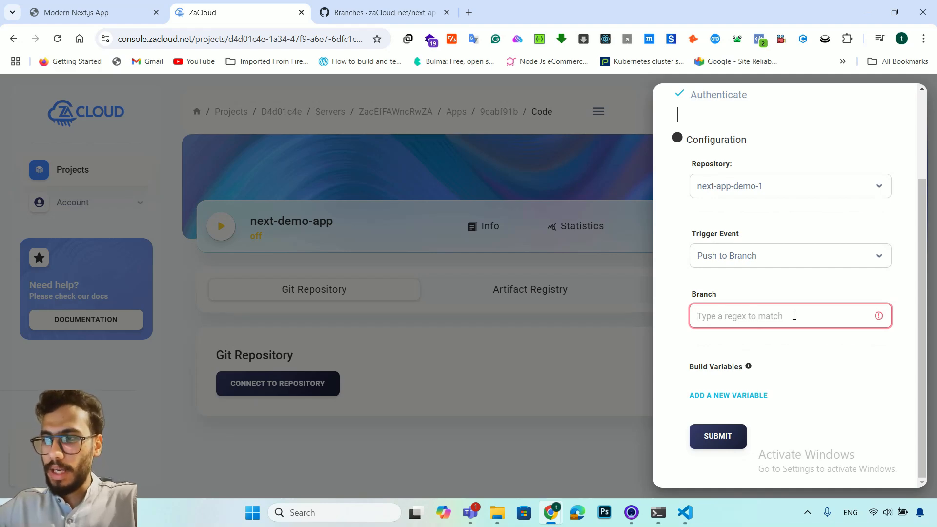
pyautogui.write('main')
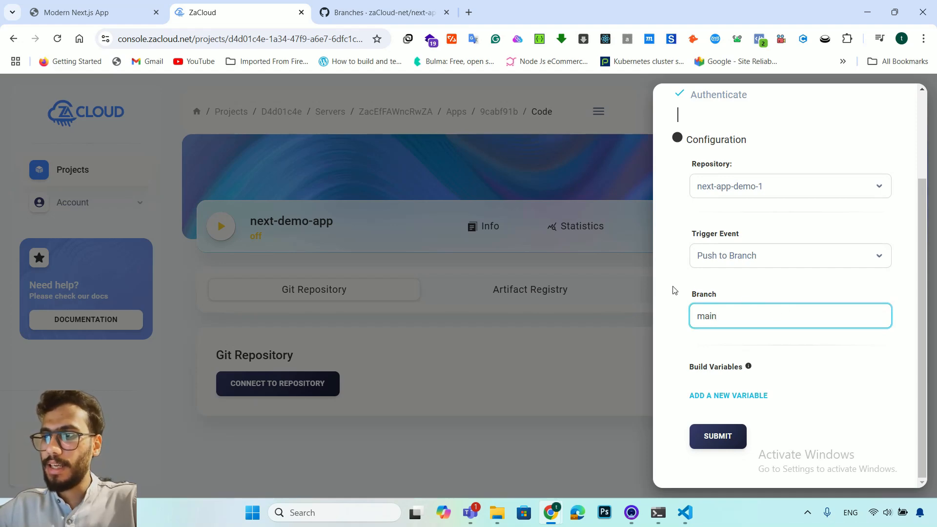
pyautogui.click(667, 290)
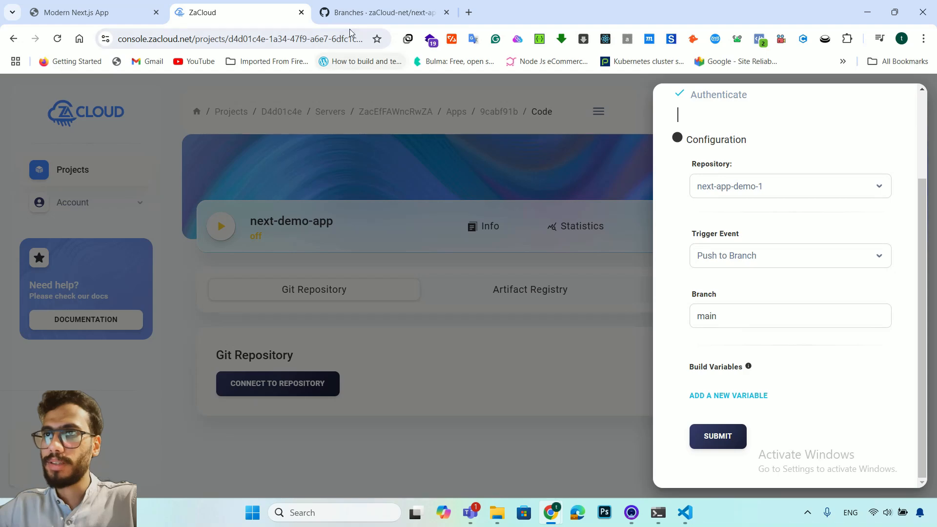
# Step: Check the branch name on the repository's GitHub branches page, return to ZaCloud and submit the repository connection without build variables
pyautogui.click(380, 12)
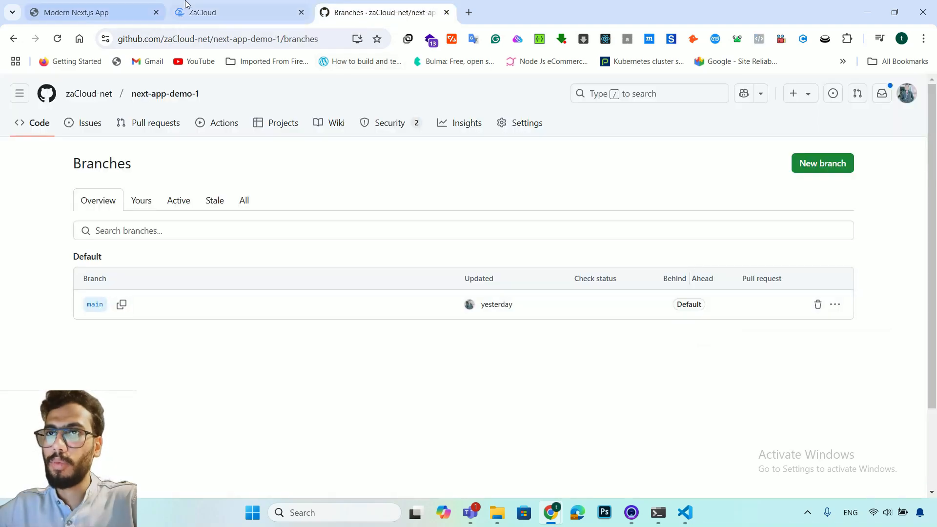
pyautogui.click(216, 9)
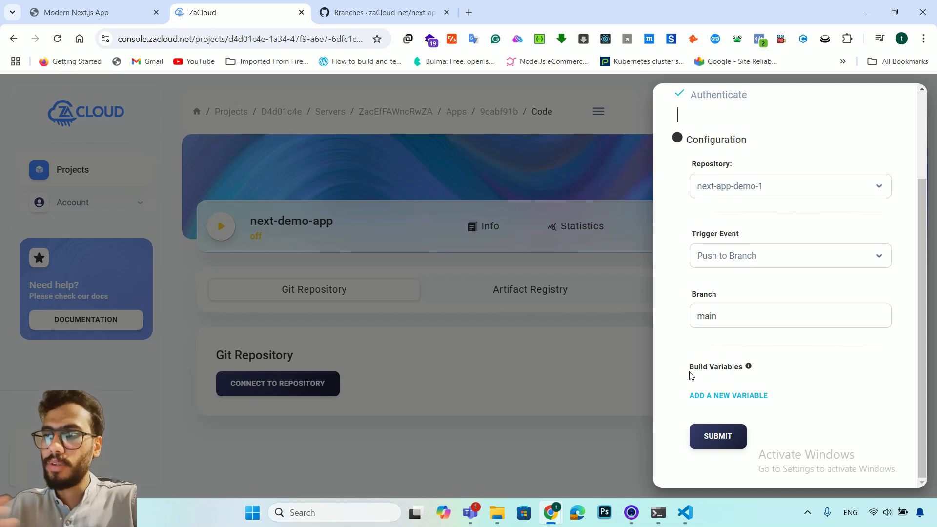
pyautogui.click(726, 433)
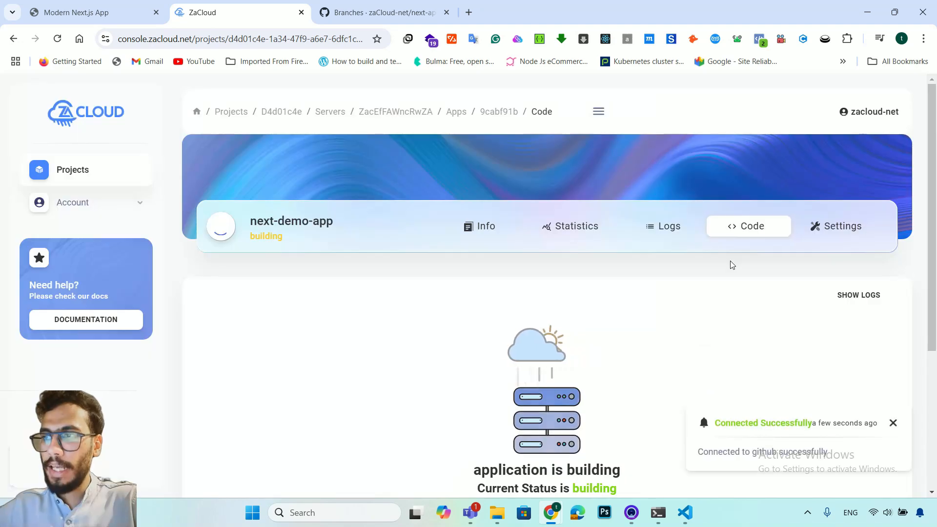
# Step: Open the build logs of next-demo-app from its Code page while the application is building
pyautogui.scroll(-1, 707, 284)
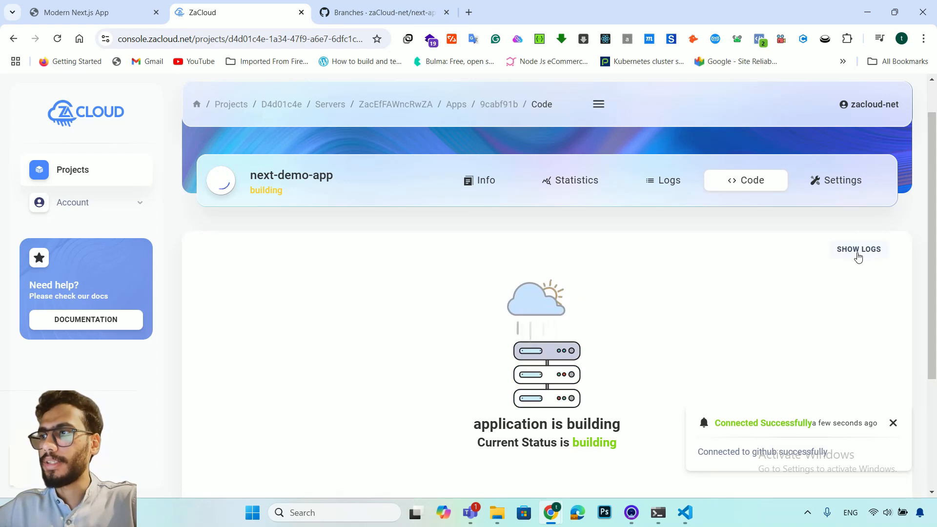
pyautogui.scroll(-1, 657, 285)
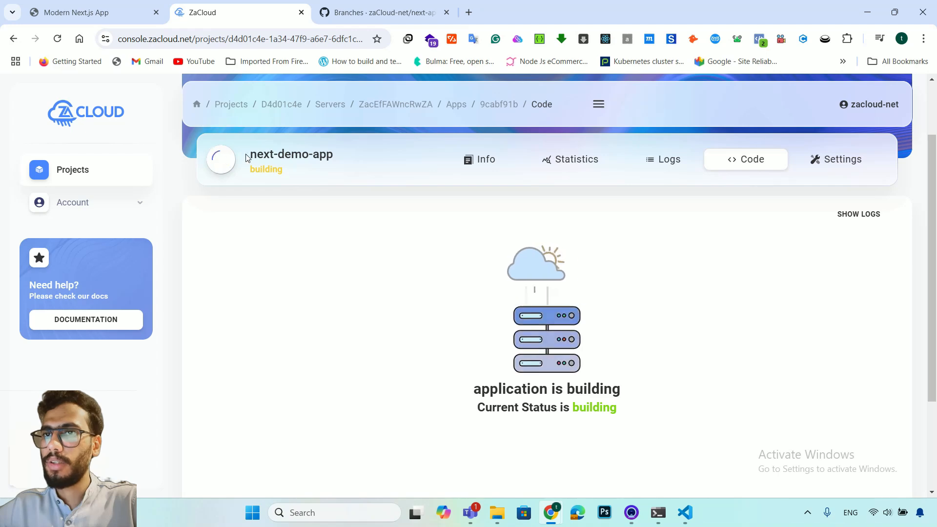
pyautogui.doubleClick(266, 169)
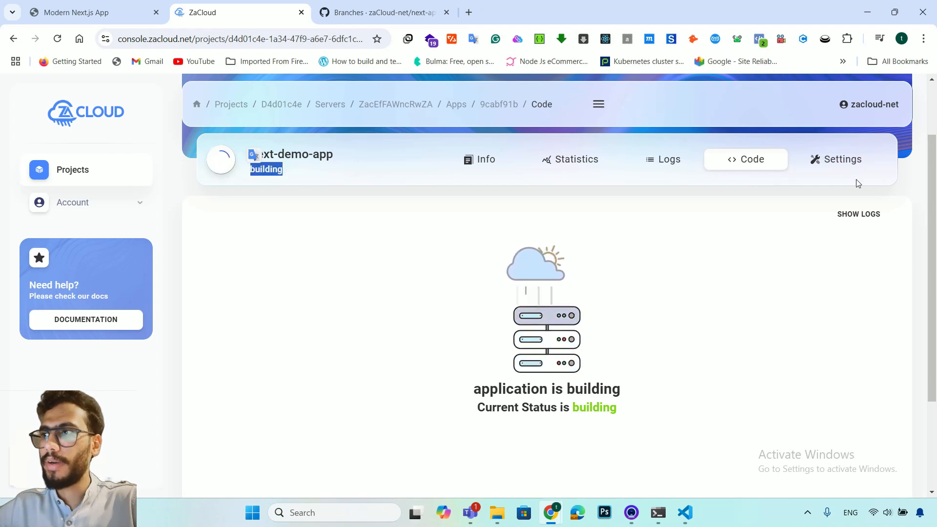
pyautogui.click(863, 218)
pyautogui.scroll(-2, 543, 312)
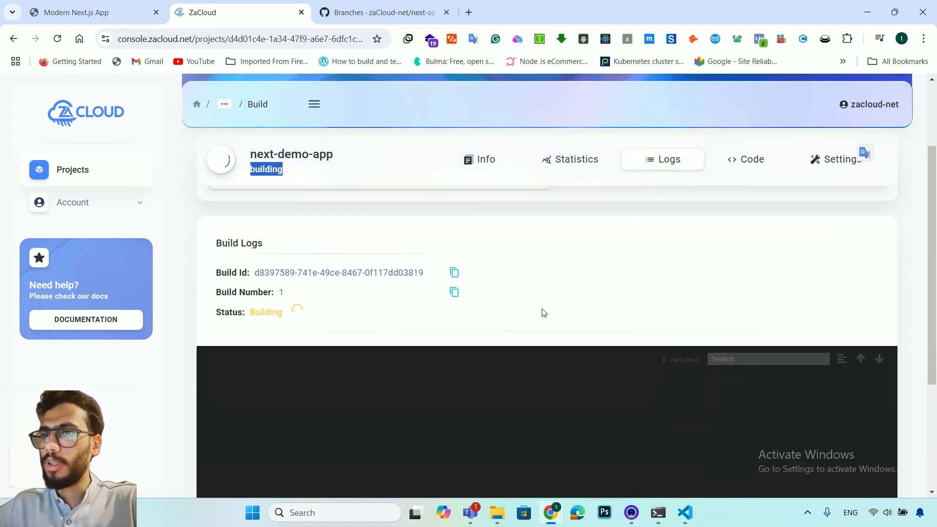
pyautogui.scroll(-1, 543, 312)
pyautogui.scroll(2, 543, 312)
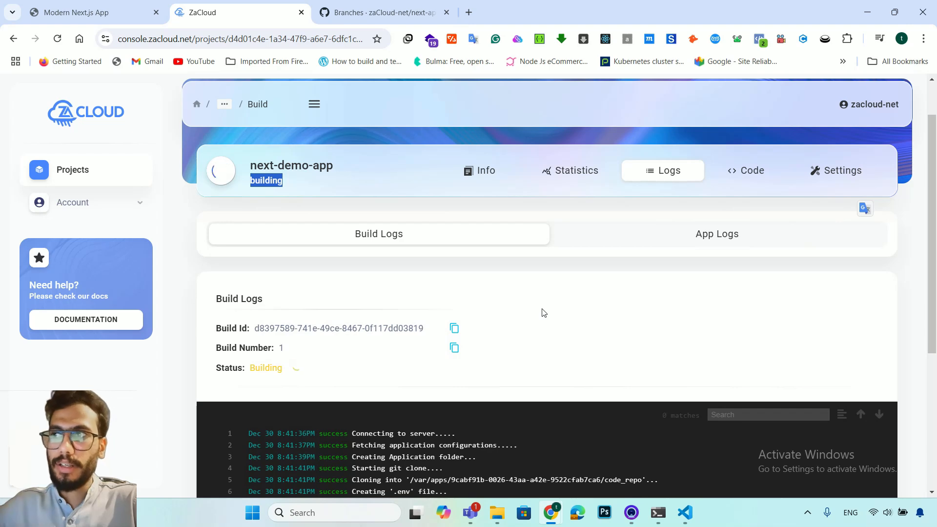
pyautogui.click(576, 310)
pyautogui.scroll(-1, 576, 312)
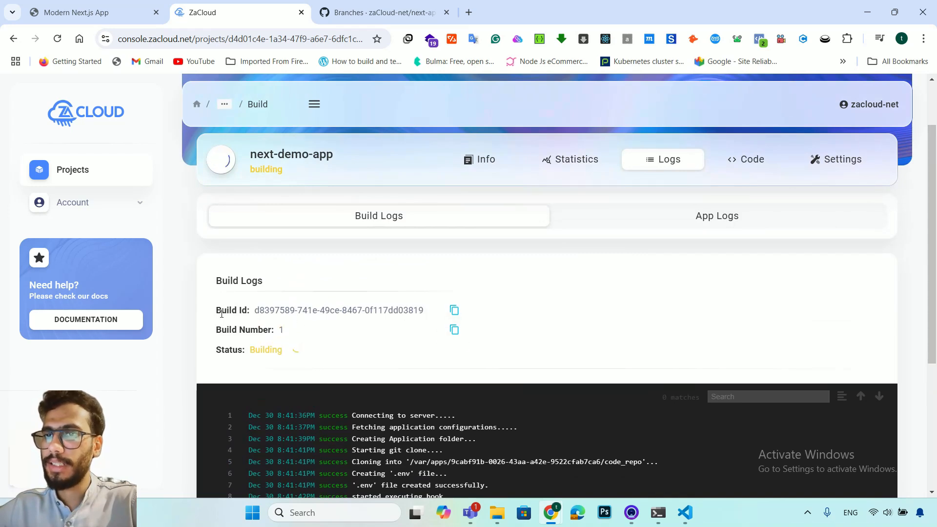
# Step: Examine the build's status and read through the log entries of next-demo-app's first build
pyautogui.doubleClick(264, 347)
pyautogui.moveTo(448, 351); pyautogui.dragTo(568, 128)
pyautogui.scroll(-1, 449, 352)
pyautogui.click(599, 274)
pyautogui.scroll(-2, 597, 271)
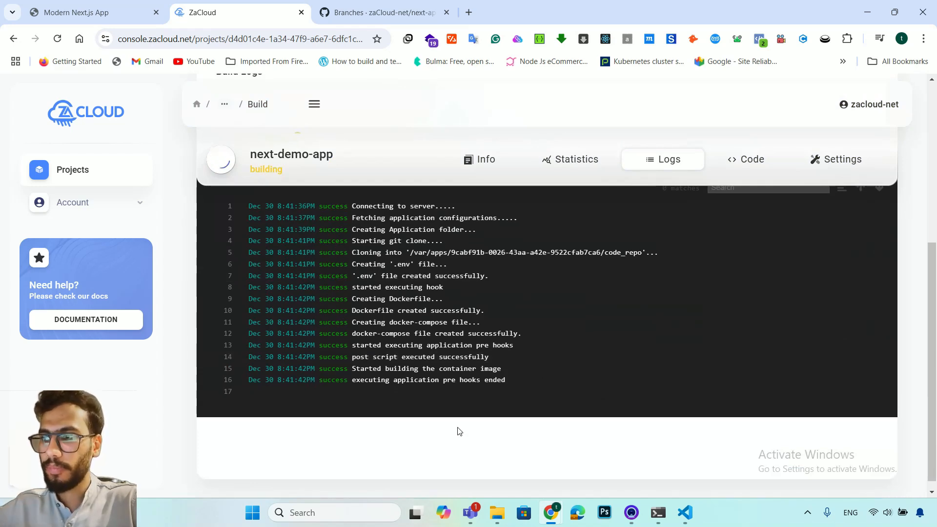
pyautogui.scroll(1, 459, 428)
pyautogui.scroll(3, 457, 427)
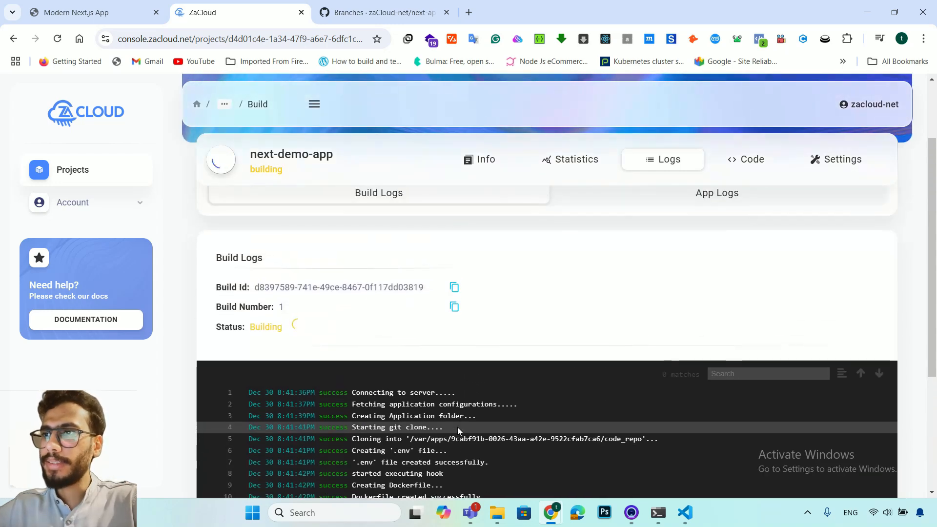
# Step: Open next-demo-app's app logs and look over the date range, live mode and status
pyautogui.click(698, 298)
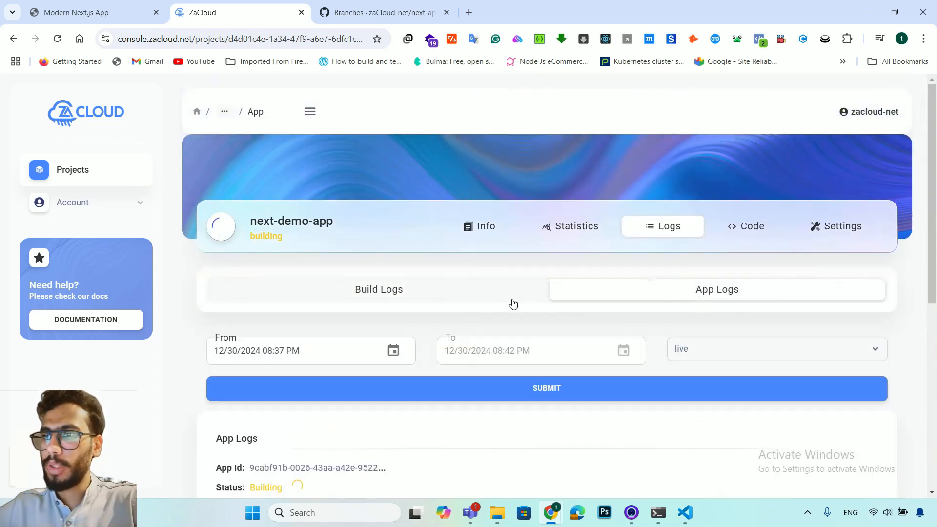
pyautogui.scroll(-3, 480, 309)
pyautogui.scroll(2, 725, 228)
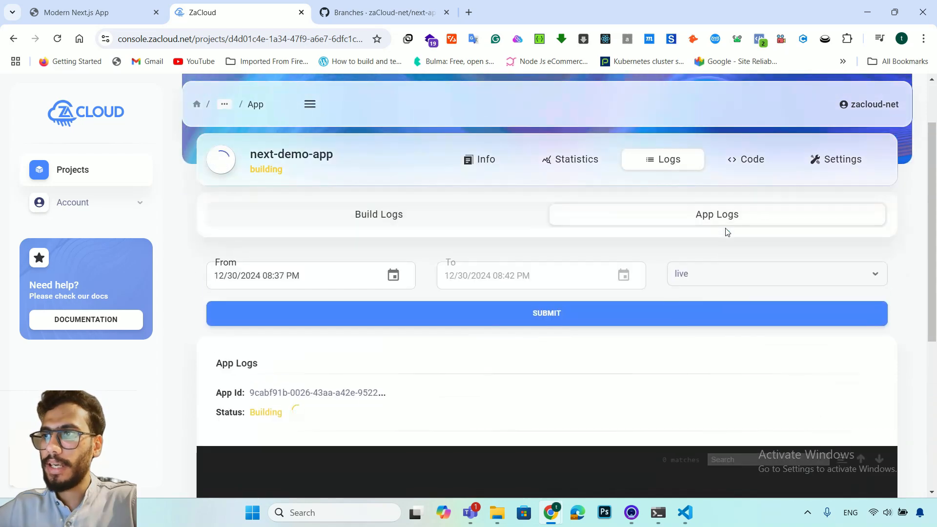
pyautogui.scroll(-2, 513, 335)
pyautogui.scroll(2, 513, 336)
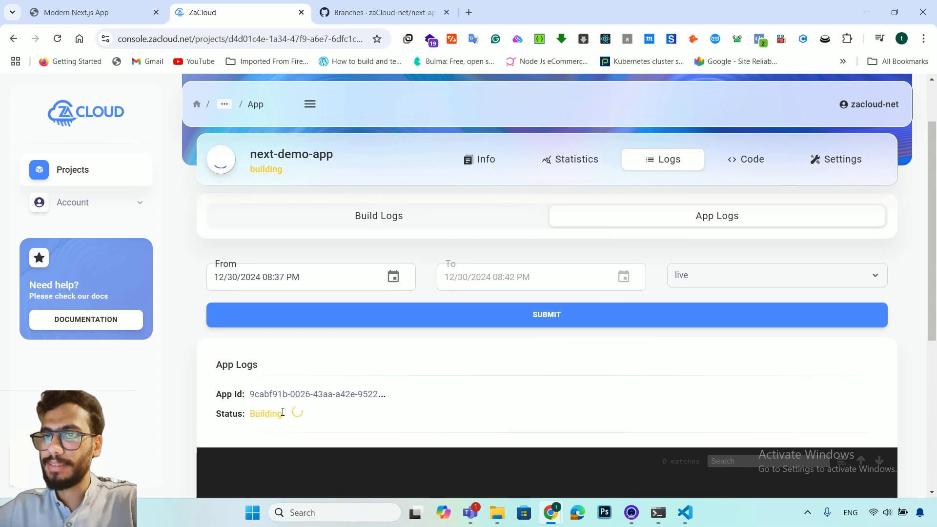
# Step: Return to the build logs and follow the build's progress, checking the repository's GitHub branches page in between
pyautogui.click(429, 215)
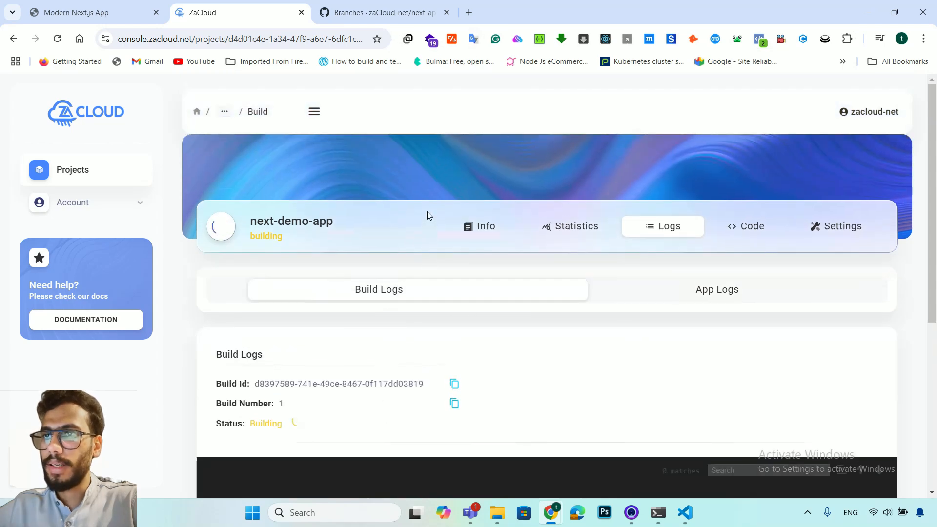
pyautogui.scroll(-2, 533, 285)
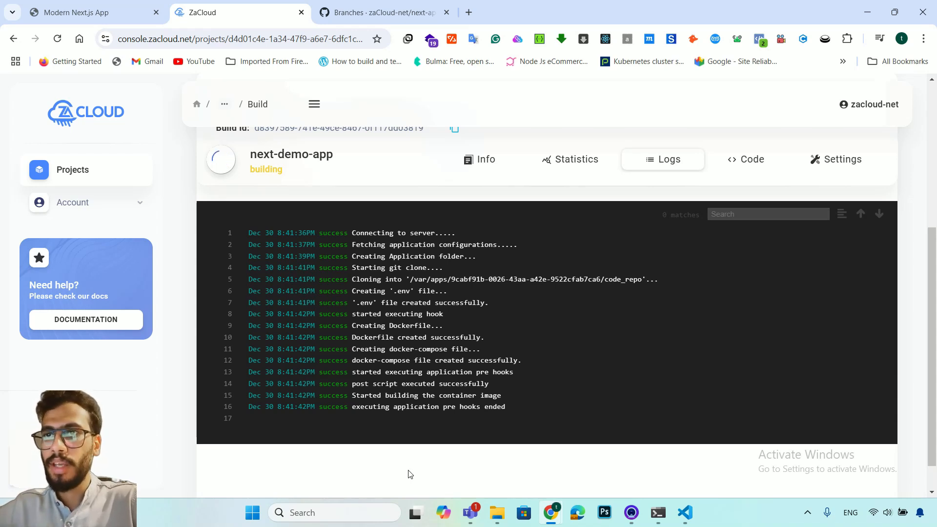
pyautogui.scroll(1, 408, 474)
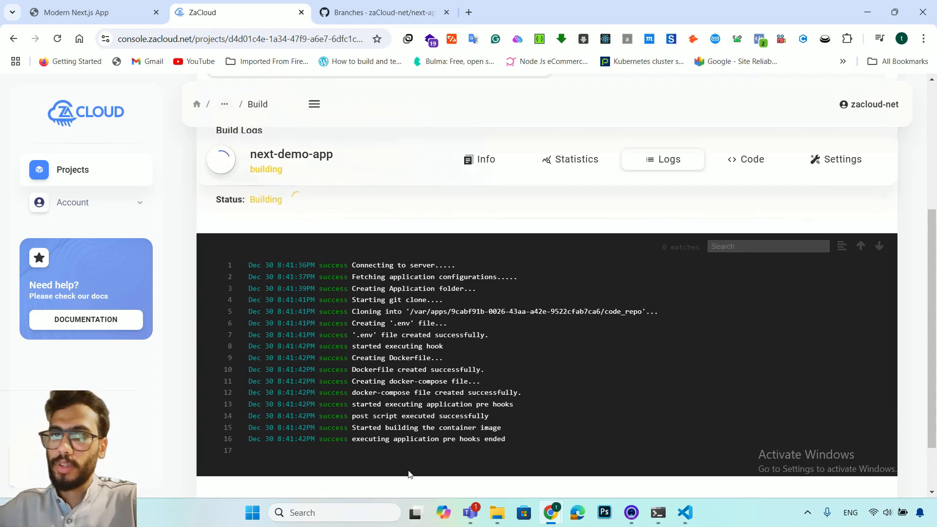
pyautogui.scroll(-2, 492, 417)
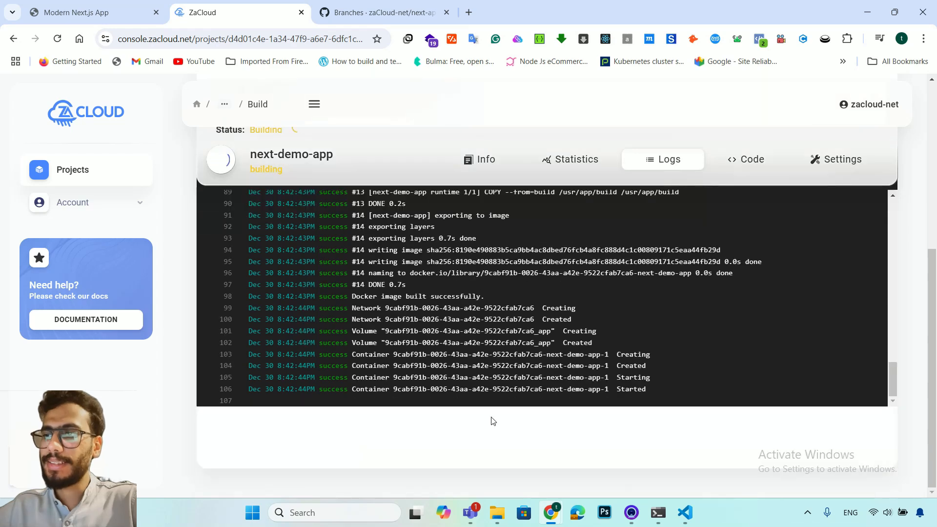
pyautogui.scroll(1, 493, 418)
pyautogui.scroll(1, 492, 417)
pyautogui.scroll(-2, 493, 420)
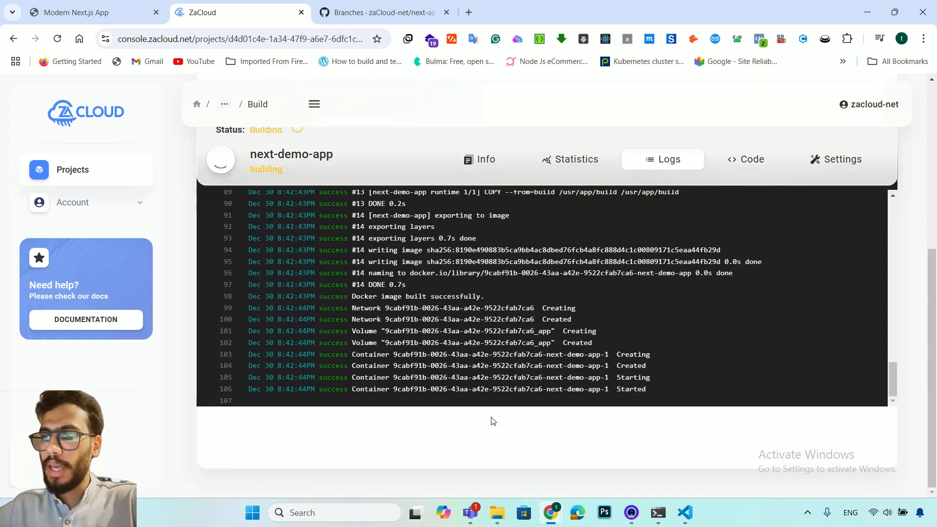
pyautogui.scroll(3, 493, 421)
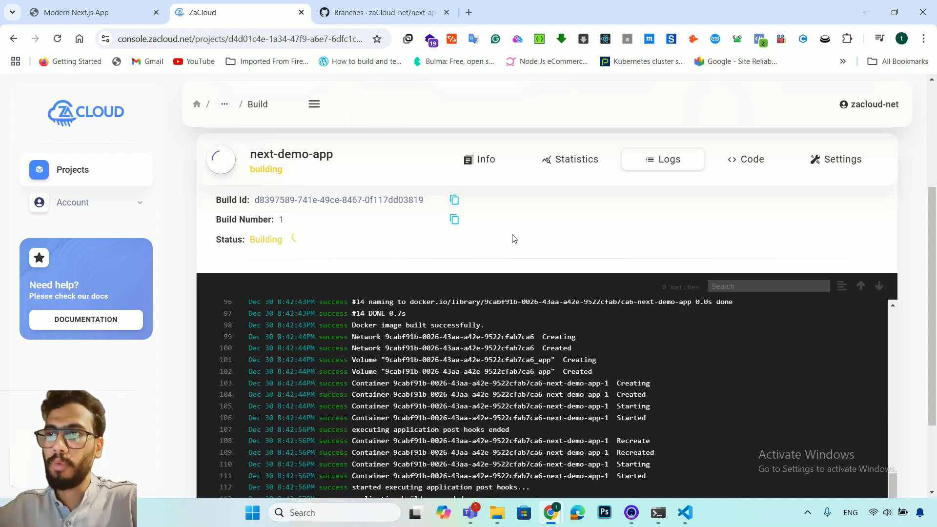
pyautogui.click(383, 16)
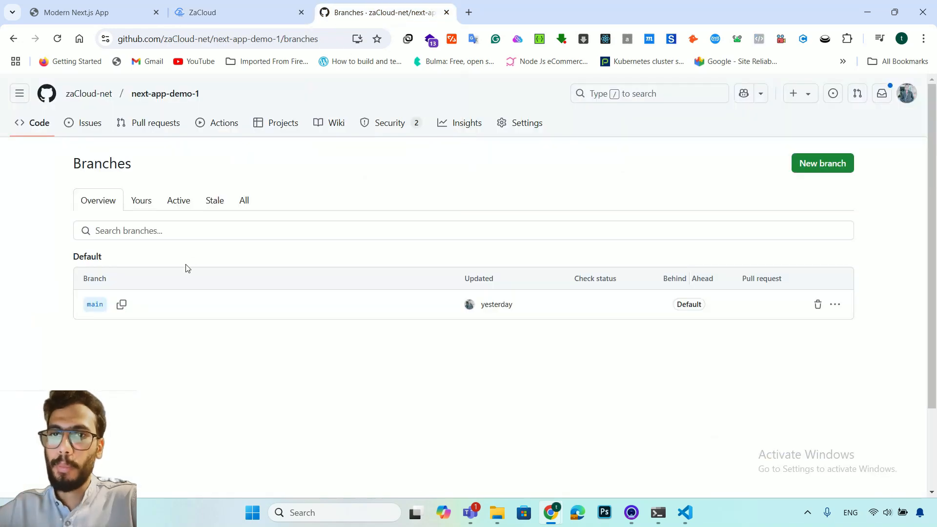
pyautogui.click(242, 13)
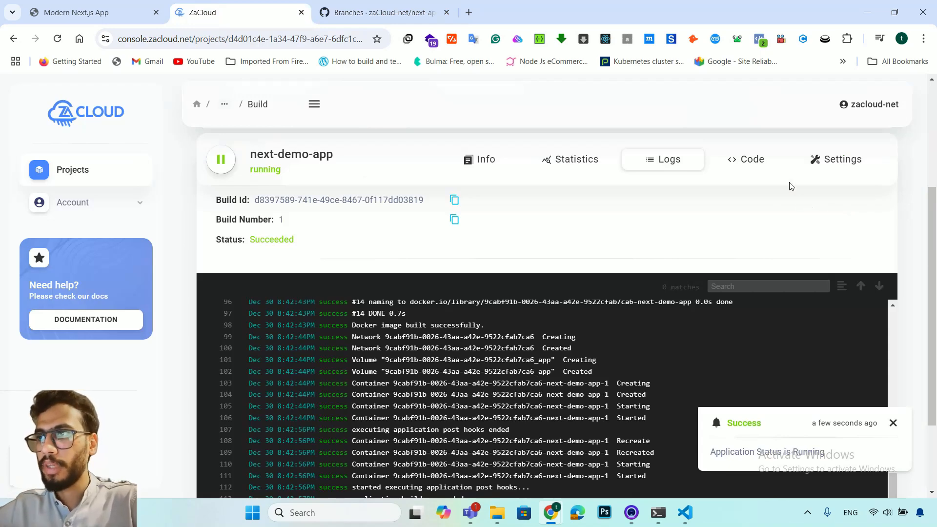
# Step: Open next-demo-app's settings and review the sections from Information and Networks through Credentials to Resources
pyautogui.click(831, 160)
pyautogui.scroll(-3, 593, 270)
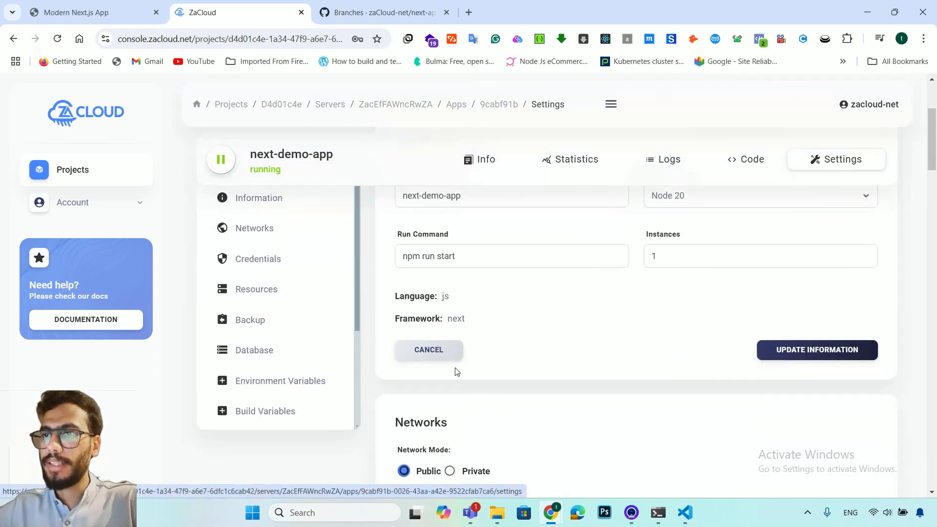
pyautogui.scroll(-12, 453, 372)
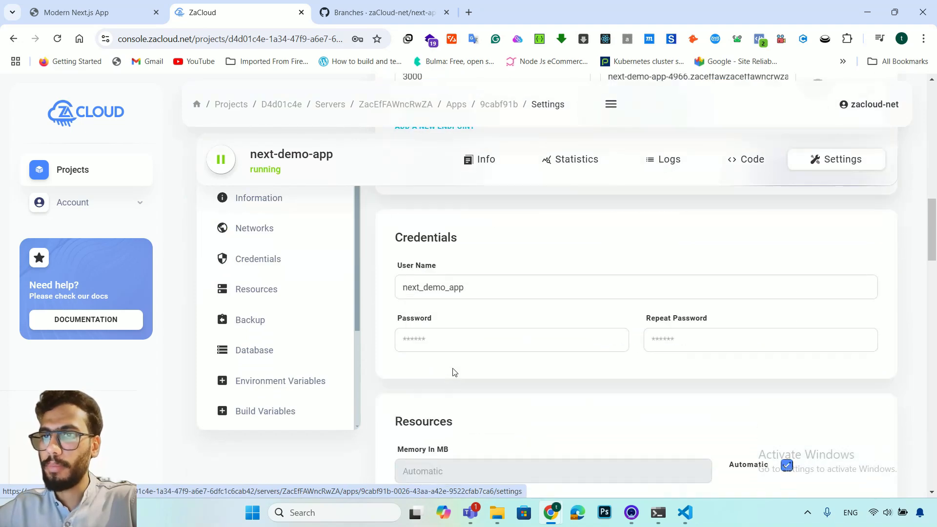
pyautogui.click(237, 326)
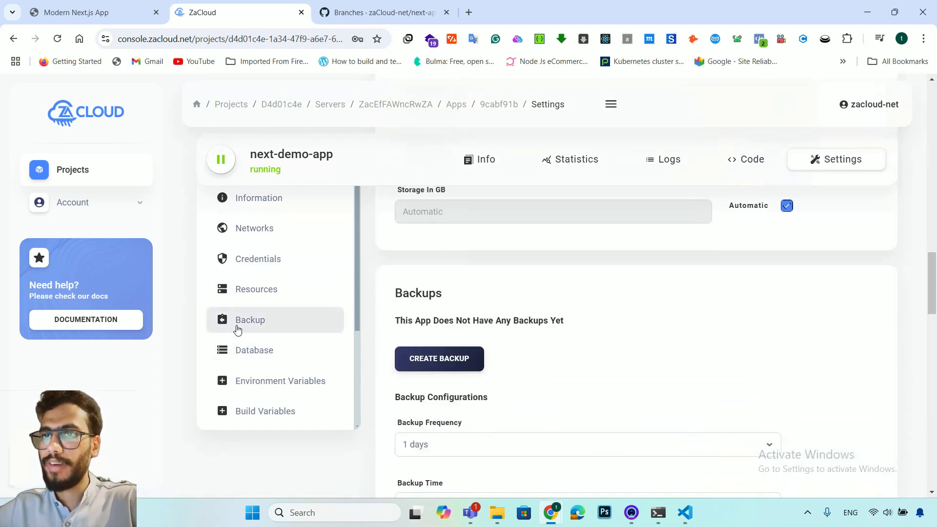
pyautogui.click(263, 289)
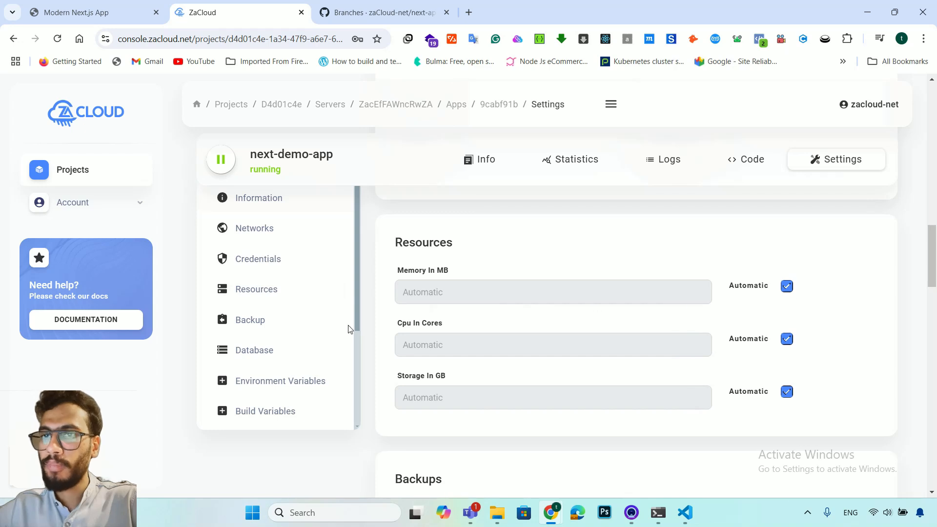
# Step: Go to the Backup settings and view the available backup frequencies and the backup time without changing them
pyautogui.click(234, 330)
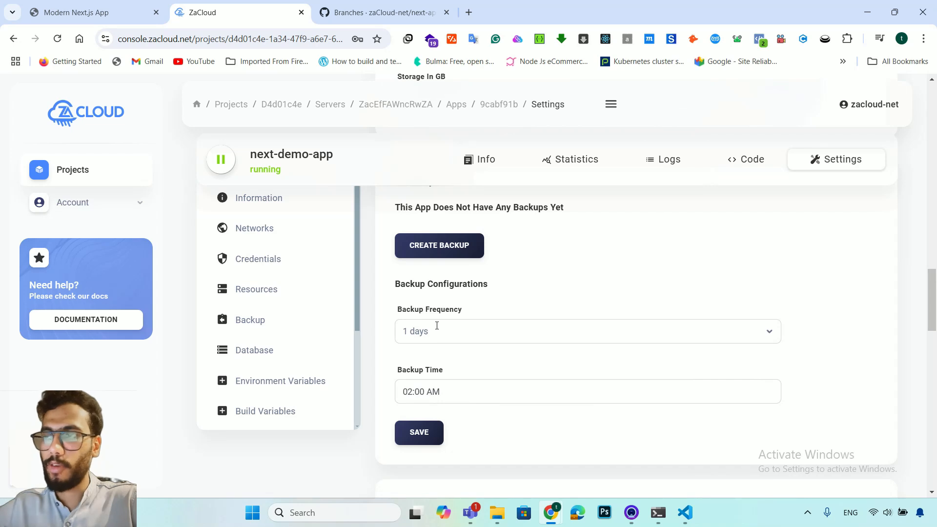
pyautogui.click(437, 326)
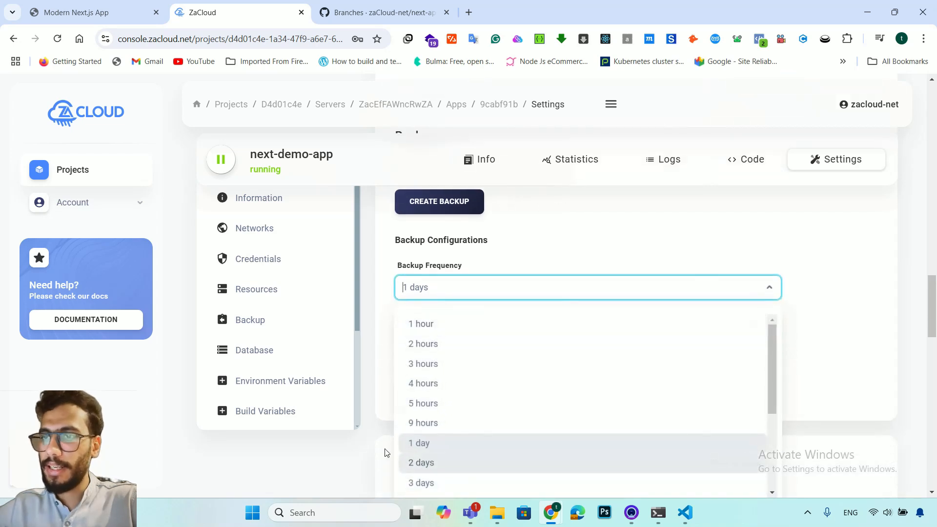
pyautogui.scroll(-1, 385, 452)
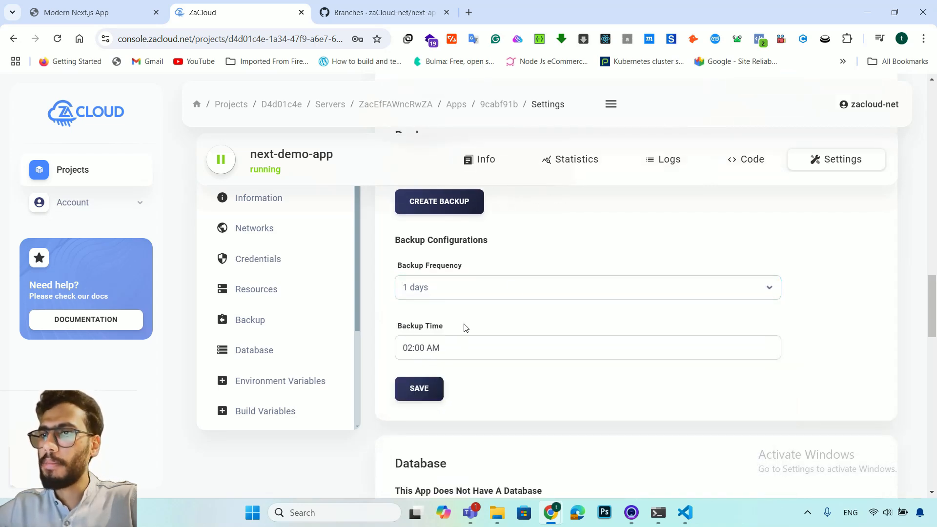
pyautogui.scroll(-3, 375, 315)
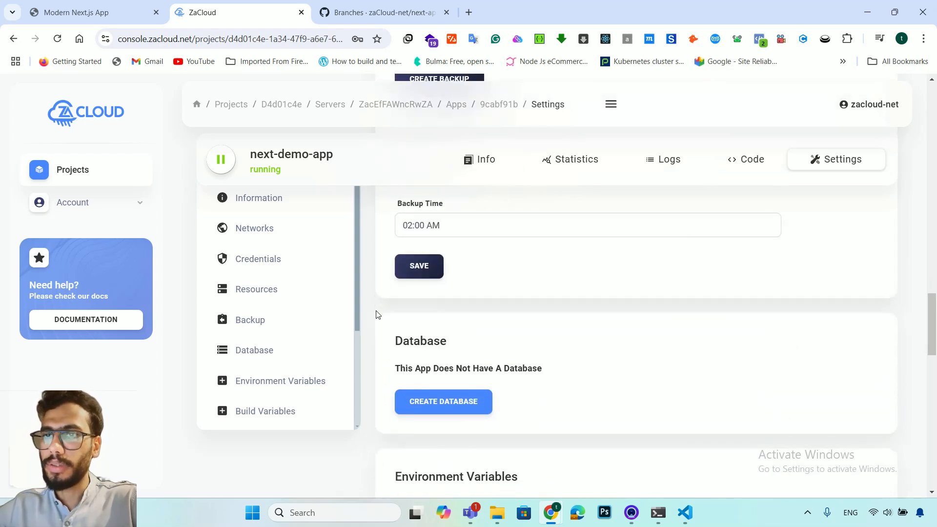
# Step: Review the remaining settings sections, including Database, Environment Variables, Clone, Rebuild and Delete Application
pyautogui.scroll(-2, 189, 447)
pyautogui.scroll(-3, 261, 394)
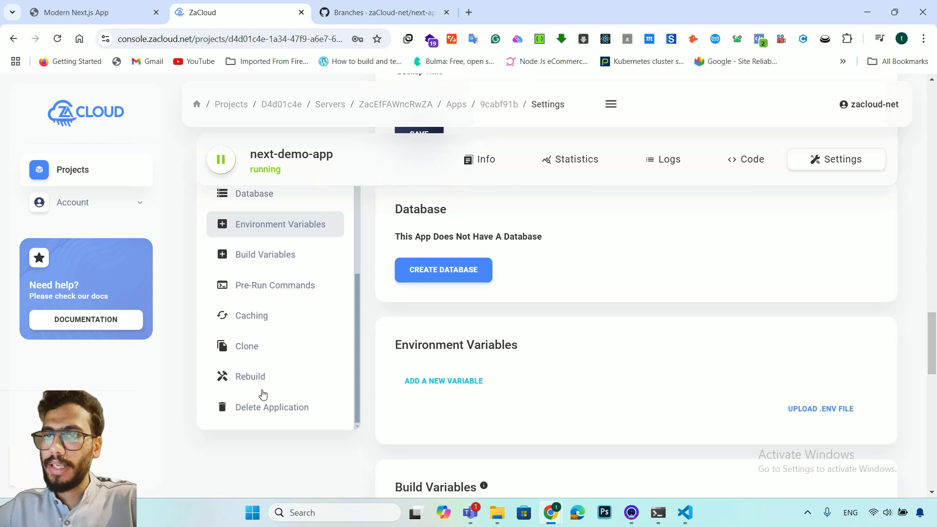
pyautogui.click(272, 373)
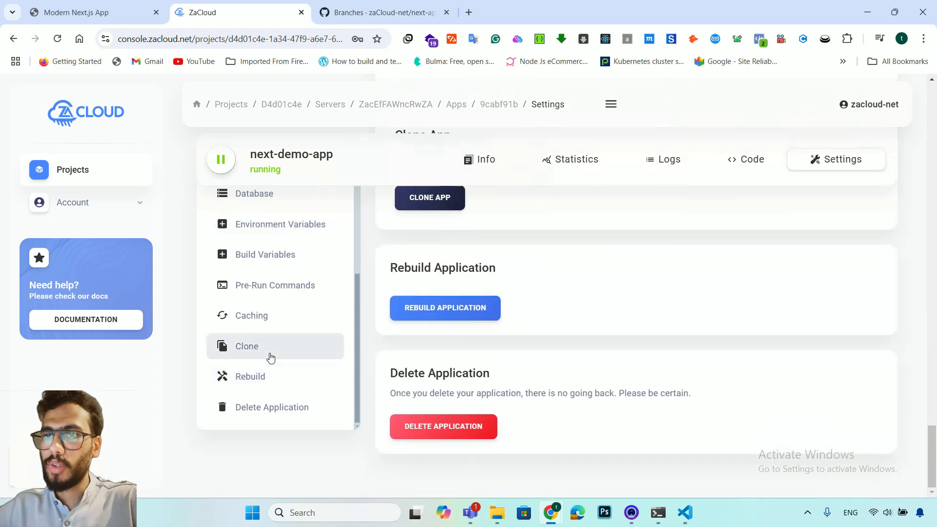
pyautogui.click(271, 358)
pyautogui.scroll(-1, 475, 337)
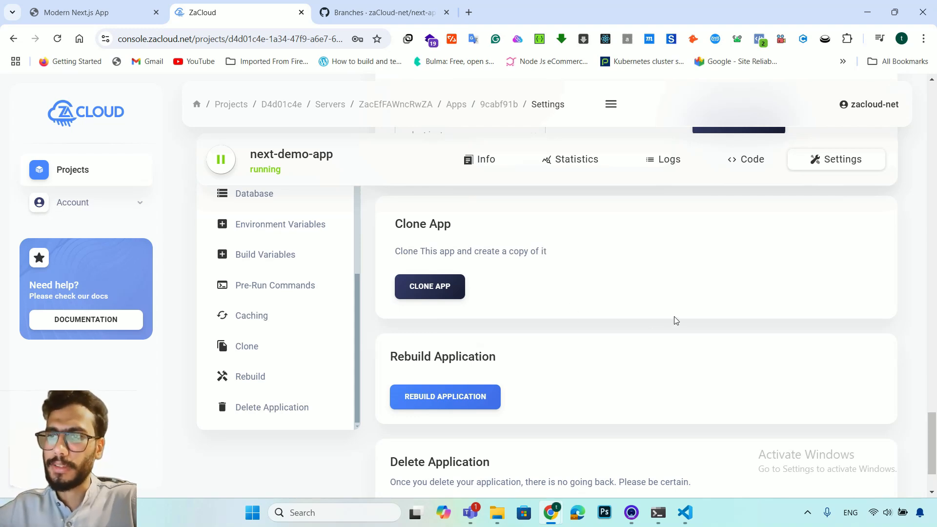
pyautogui.scroll(-2, 676, 321)
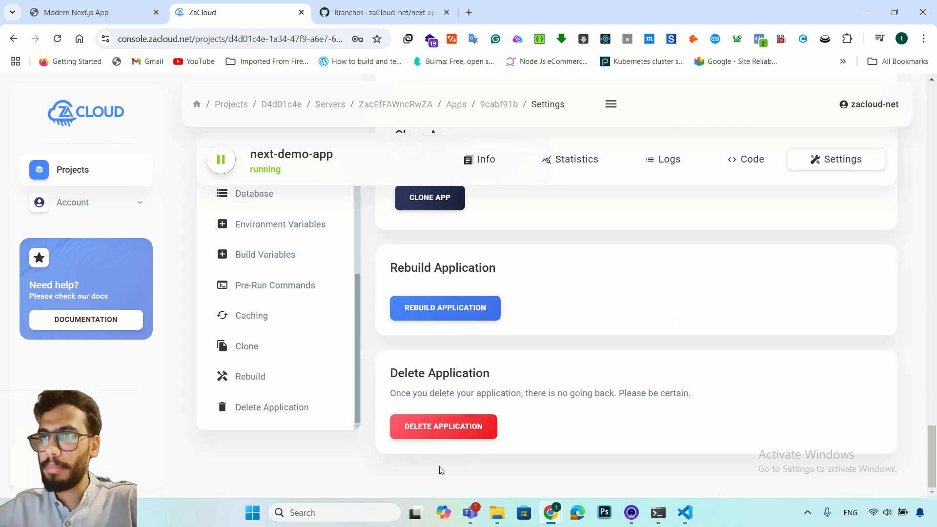
# Step: Go back over the app's settings from Information through the application endpoints to Backups
pyautogui.scroll(10, 441, 470)
pyautogui.scroll(10, 440, 469)
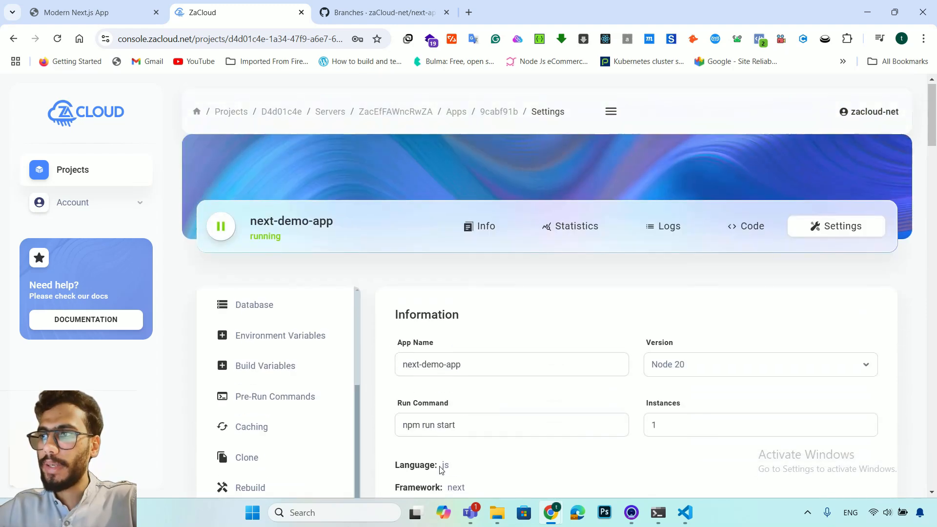
pyautogui.scroll(-10, 440, 469)
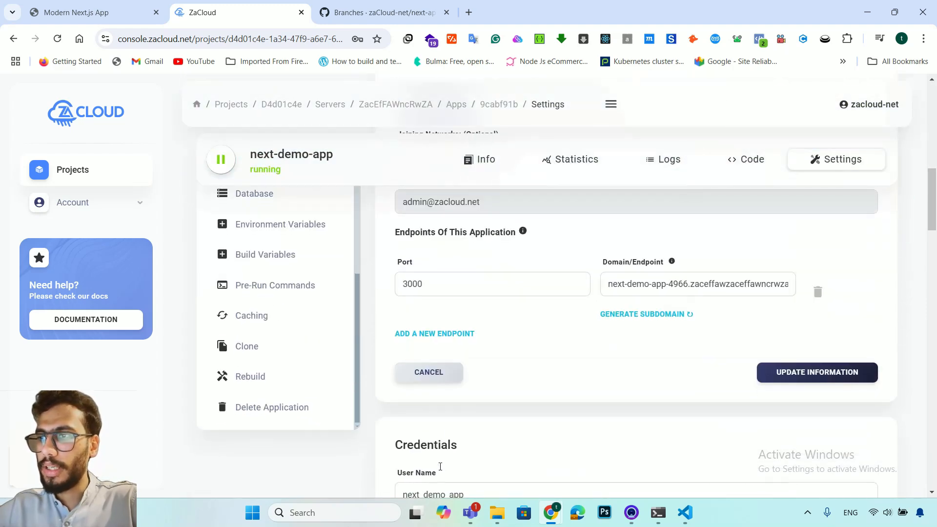
pyautogui.scroll(1, 441, 470)
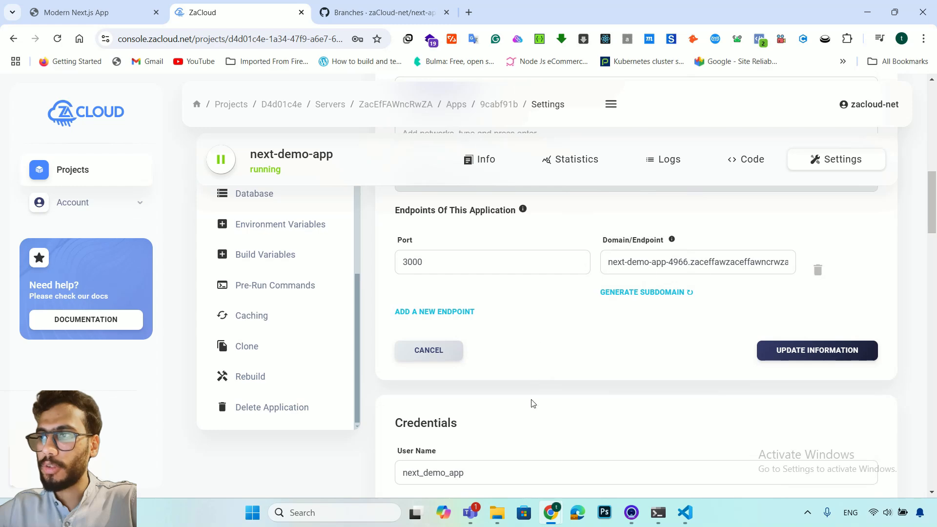
pyautogui.scroll(-6, 533, 403)
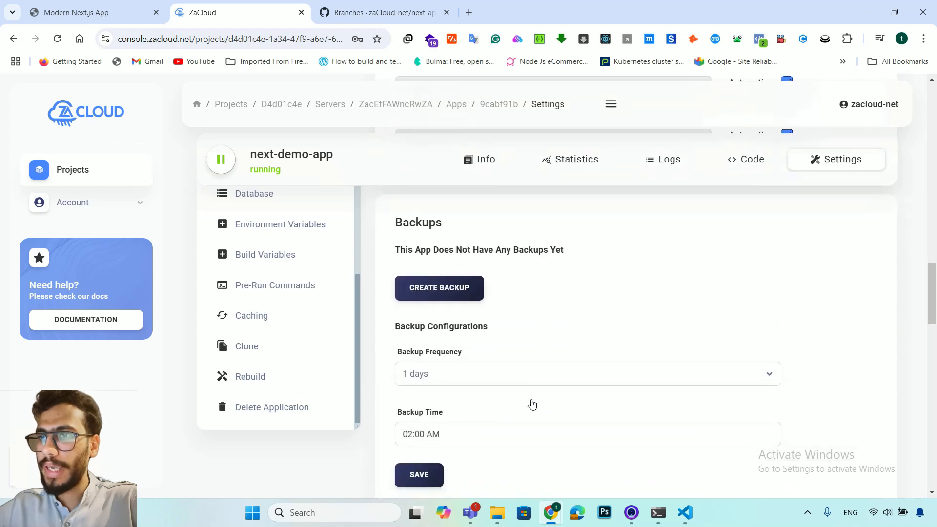
# Step: Look through the rest of next-demo-app's settings from Backups down to the Caches and Clone App sections
pyautogui.scroll(-8, 532, 404)
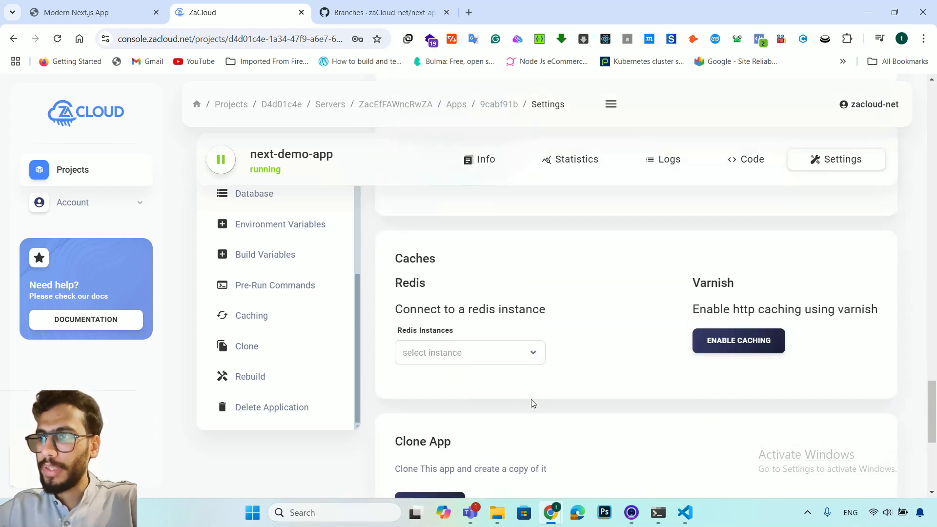
pyautogui.scroll(-2, 533, 403)
pyautogui.scroll(1, 531, 401)
pyautogui.scroll(1, 545, 268)
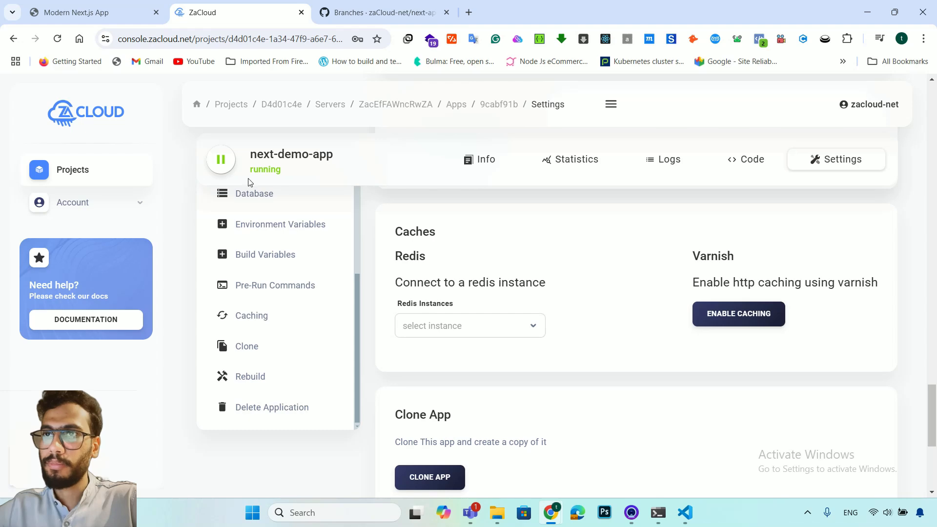
# Step: Open next-demo-app's public domain from its app information and look over the deployed home page
pyautogui.click(483, 159)
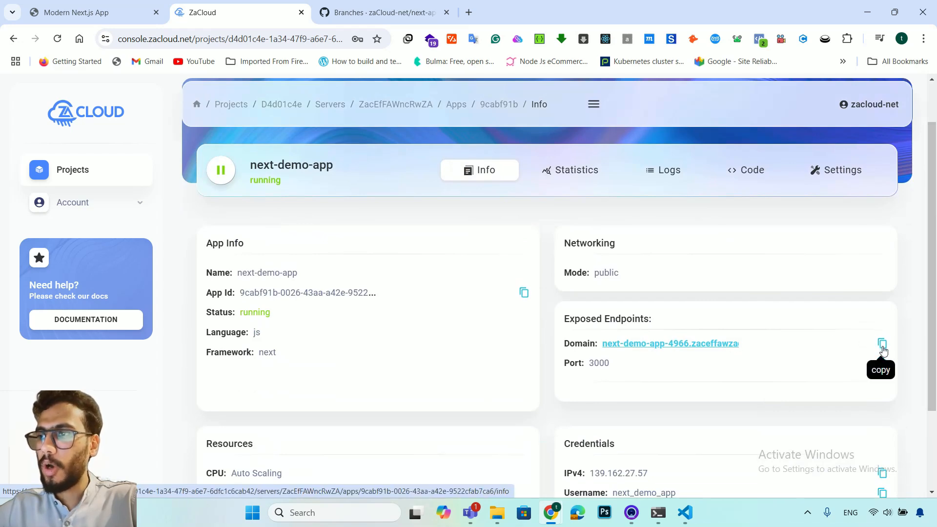
pyautogui.click(670, 345)
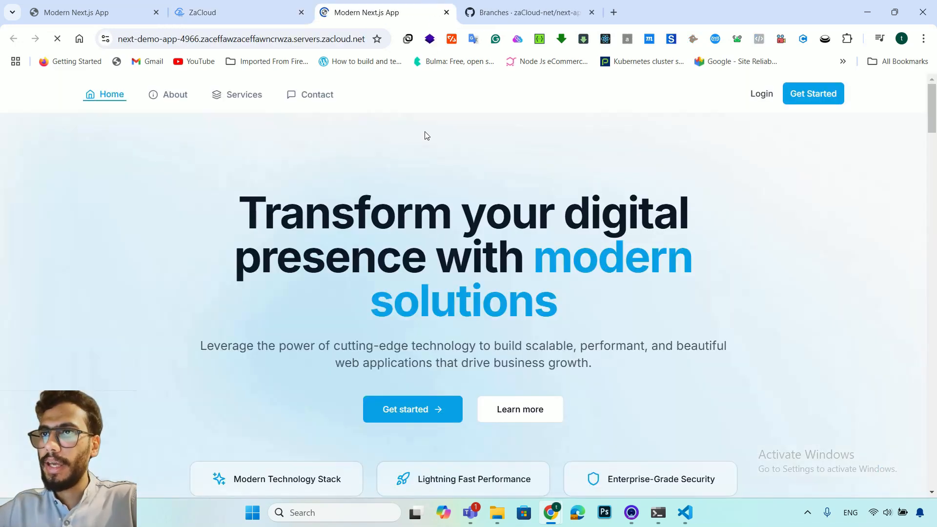
pyautogui.scroll(-2, 186, 233)
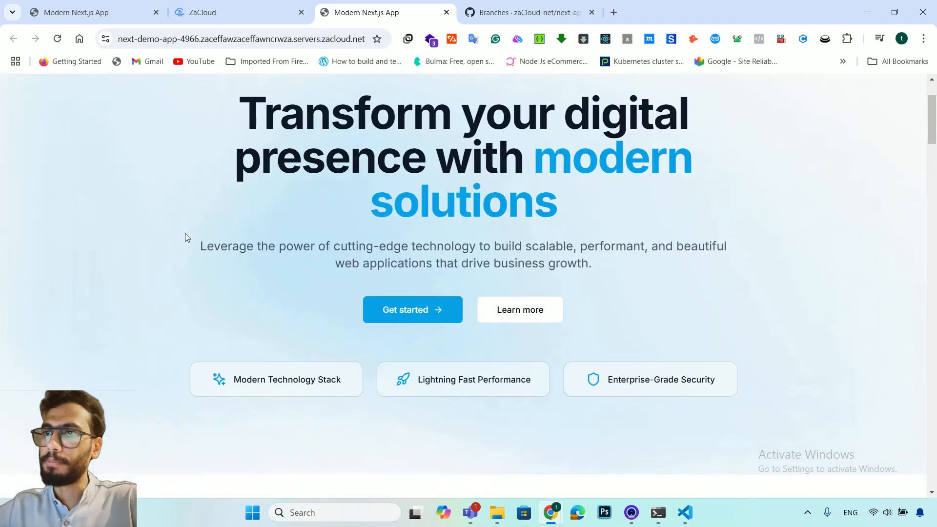
pyautogui.scroll(-8, 259, 290)
pyautogui.scroll(10, 259, 291)
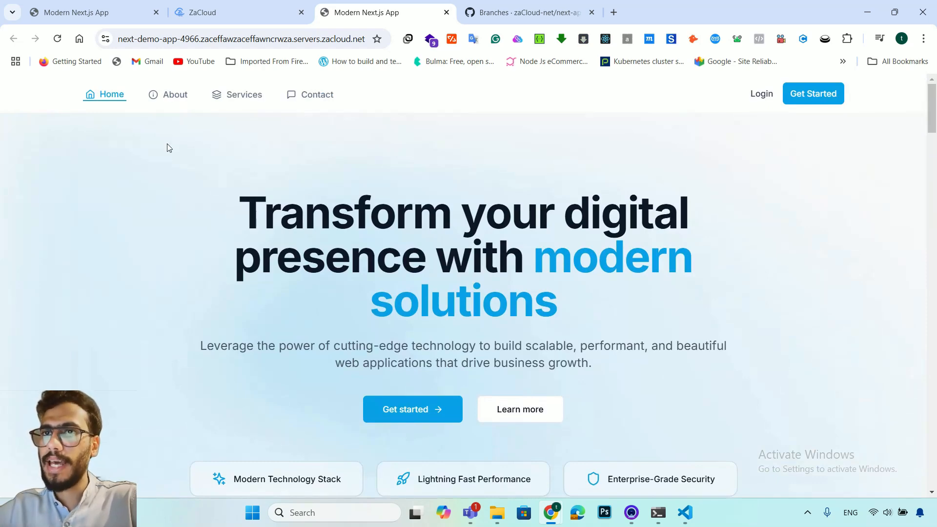
# Step: Visit the deployed site's About, Services and Contact pages and return to its Home page
pyautogui.click(178, 100)
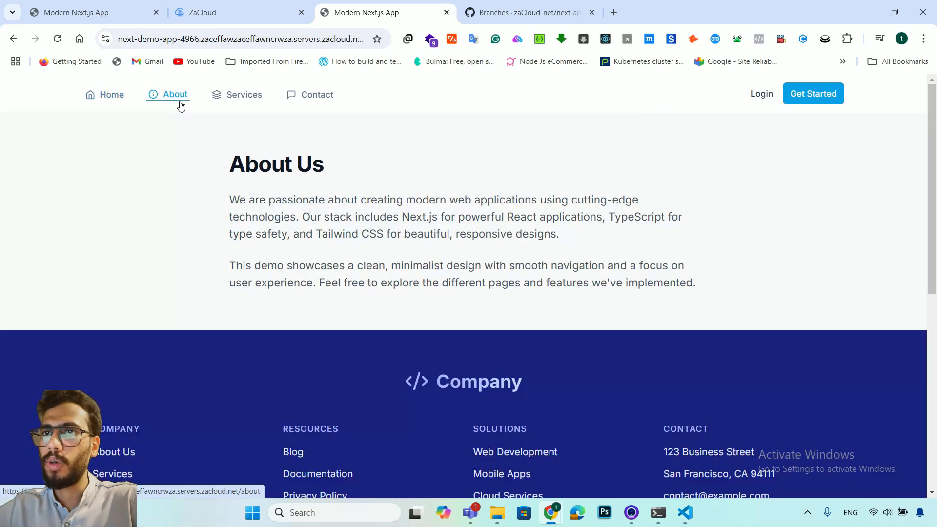
pyautogui.click(227, 96)
pyautogui.click(310, 96)
pyautogui.click(109, 97)
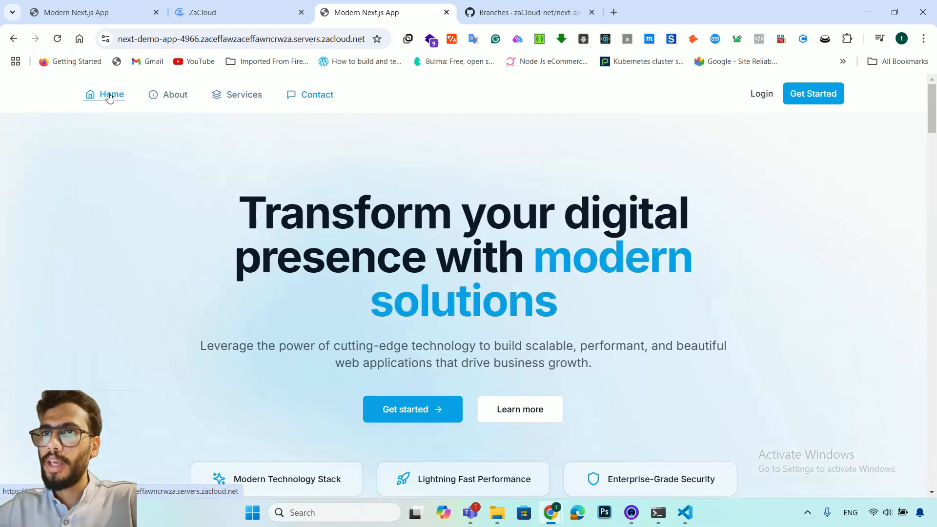
# Step: Return to ZaCloud and enable Varnish HTTP caching in next-demo-app's caching settings
pyautogui.click(221, 14)
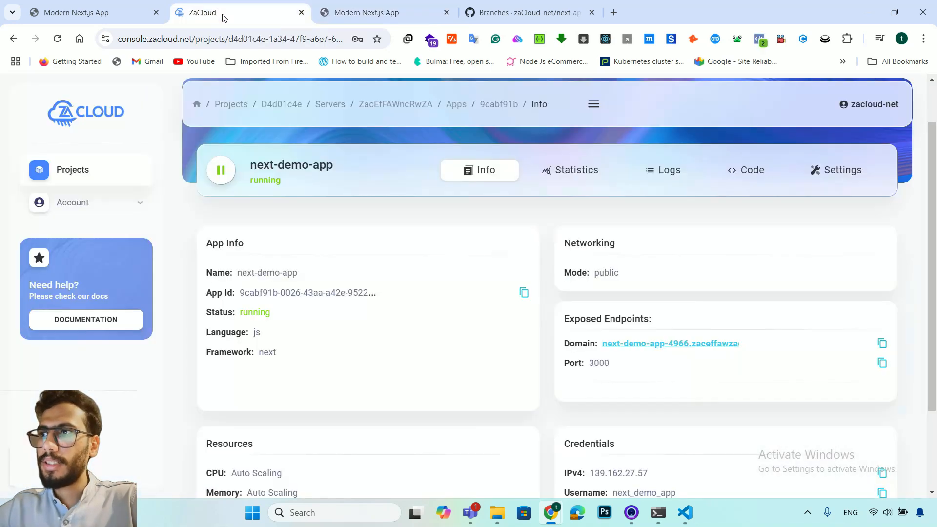
pyautogui.click(839, 175)
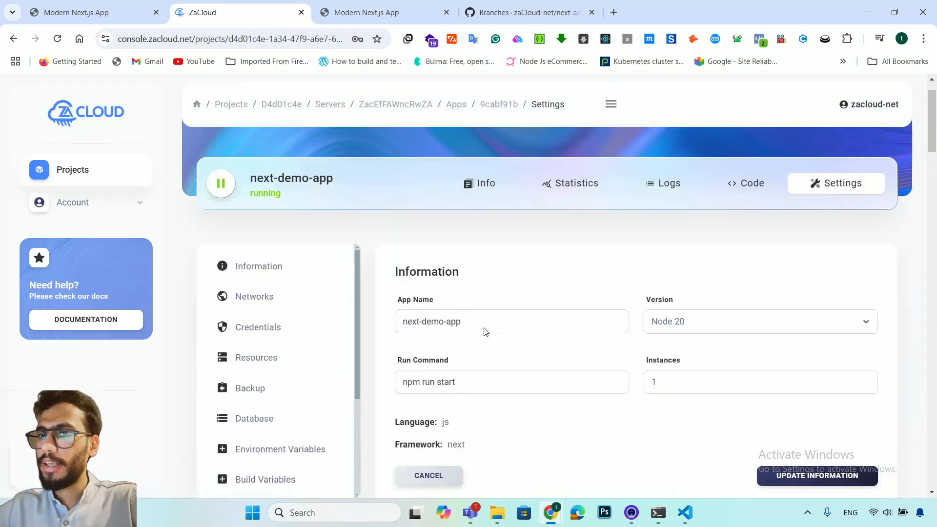
pyautogui.scroll(-3, 484, 332)
pyautogui.scroll(-3, 242, 350)
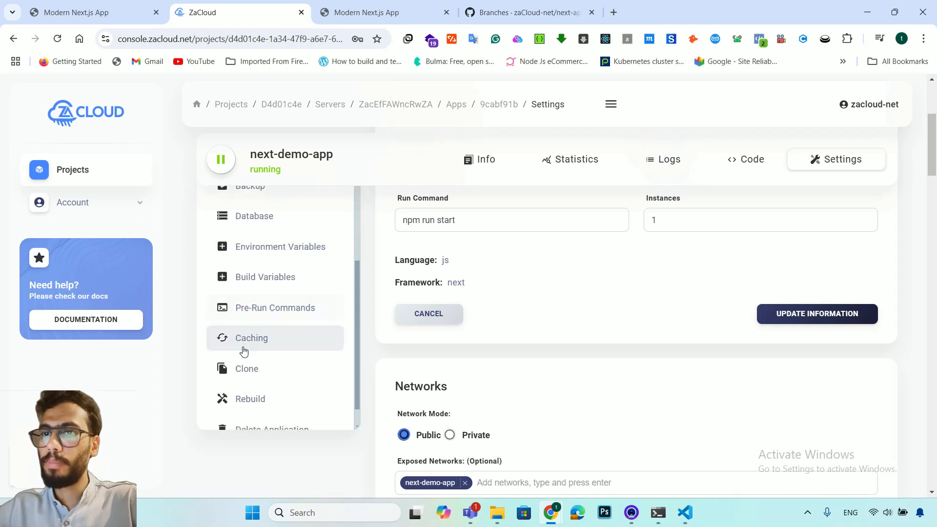
pyautogui.scroll(-1, 244, 350)
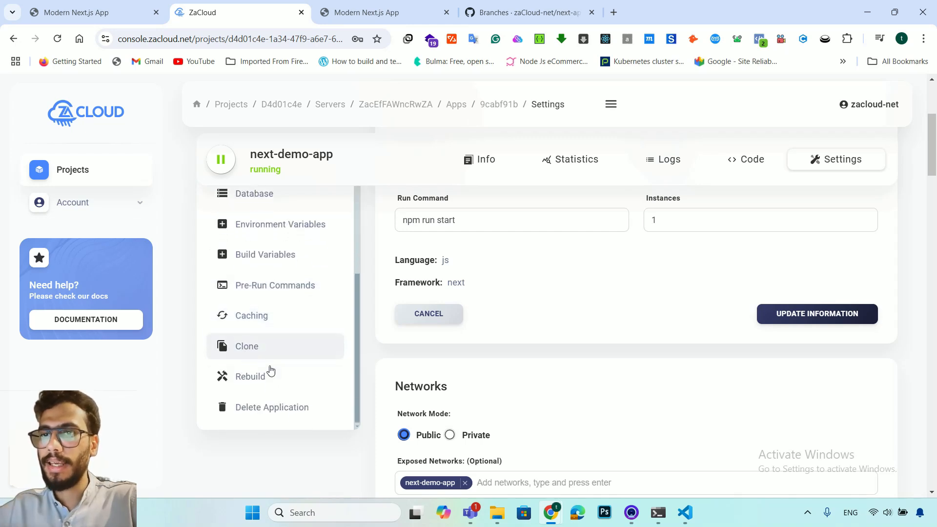
pyautogui.click(317, 316)
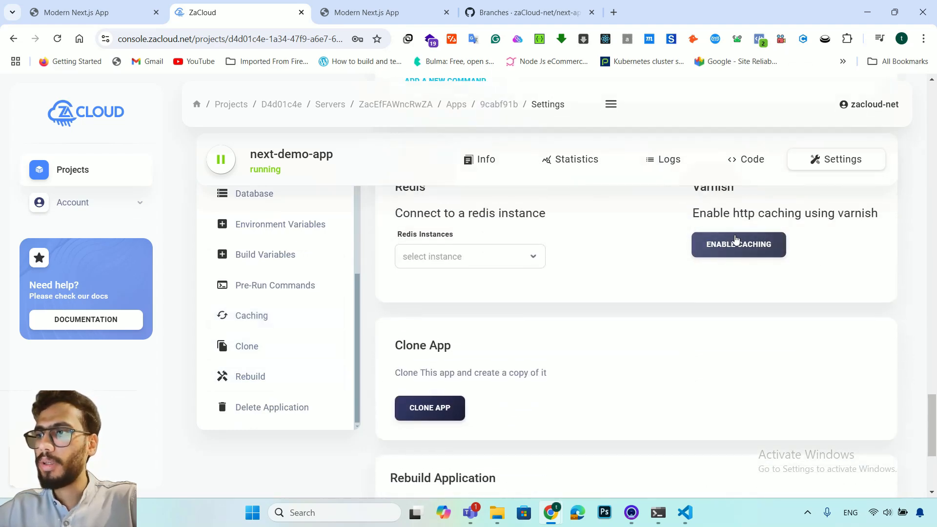
pyautogui.click(737, 242)
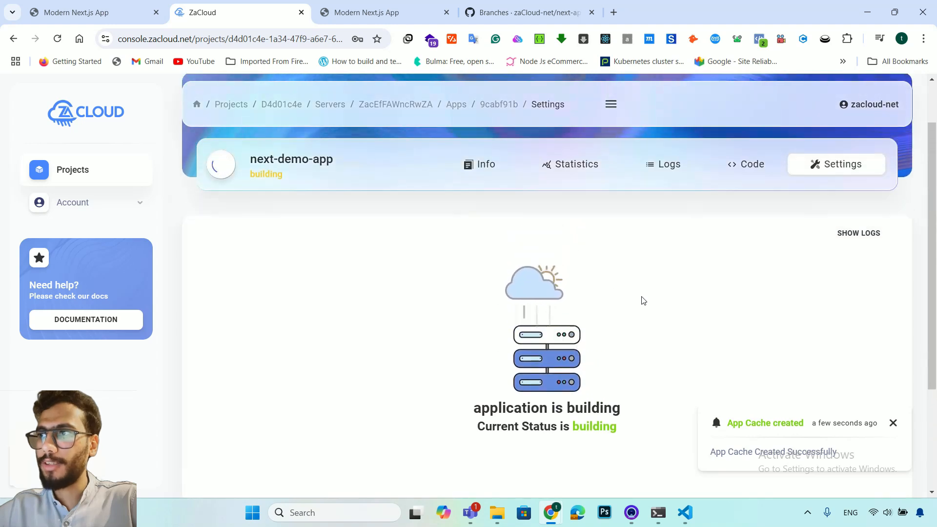
# Step: Open the build logs of next-demo-app's new build and follow them until the build ends
pyautogui.click(858, 239)
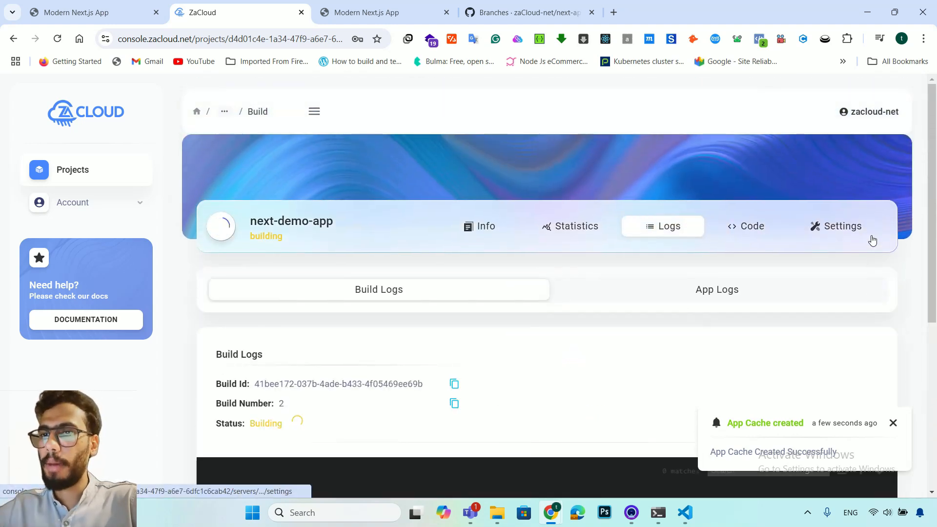
pyautogui.scroll(-5, 514, 361)
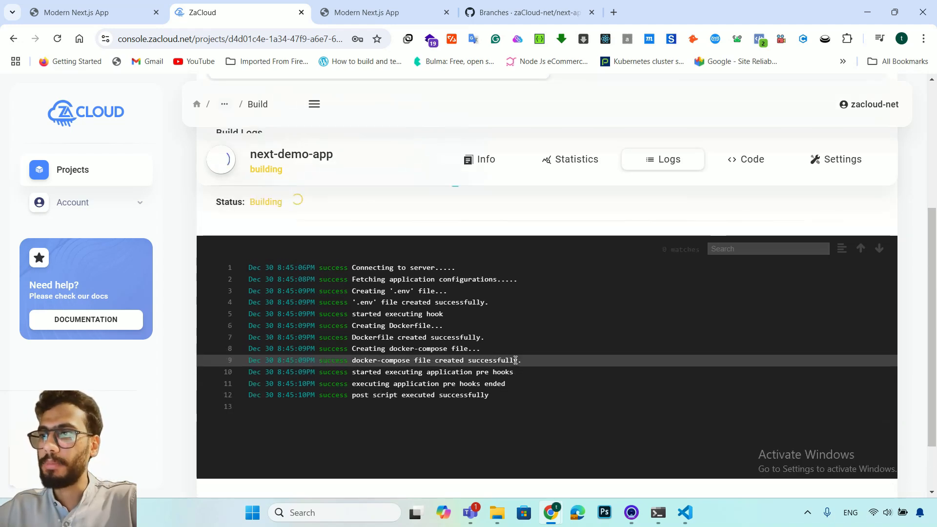
pyautogui.scroll(-3, 516, 361)
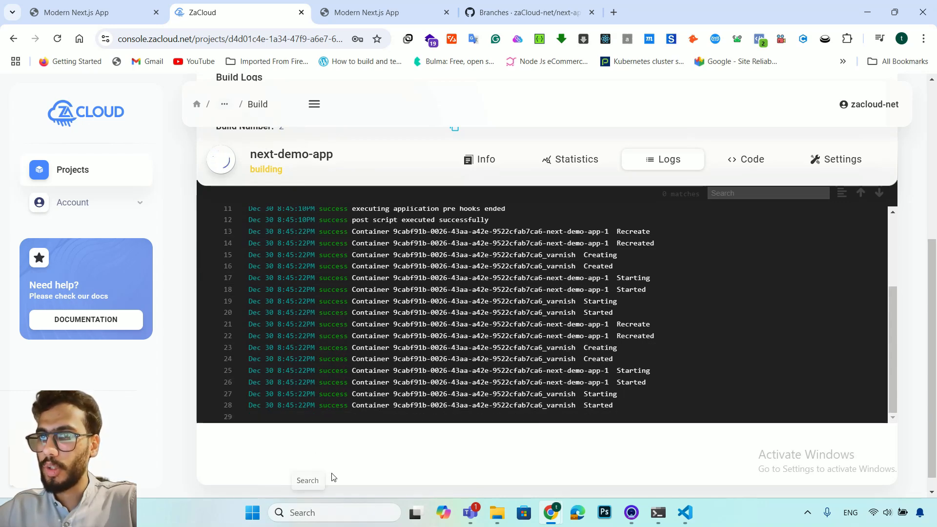
pyautogui.scroll(1, 341, 471)
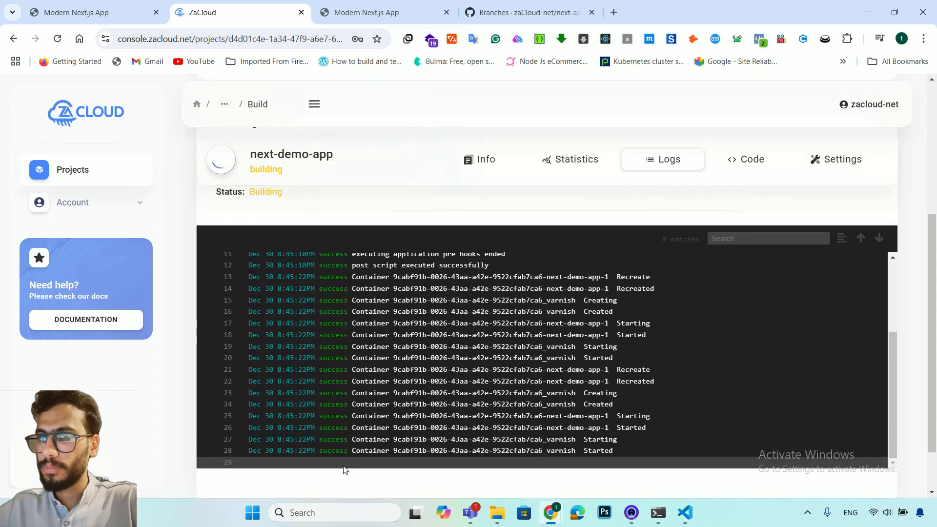
pyautogui.scroll(-1, 344, 470)
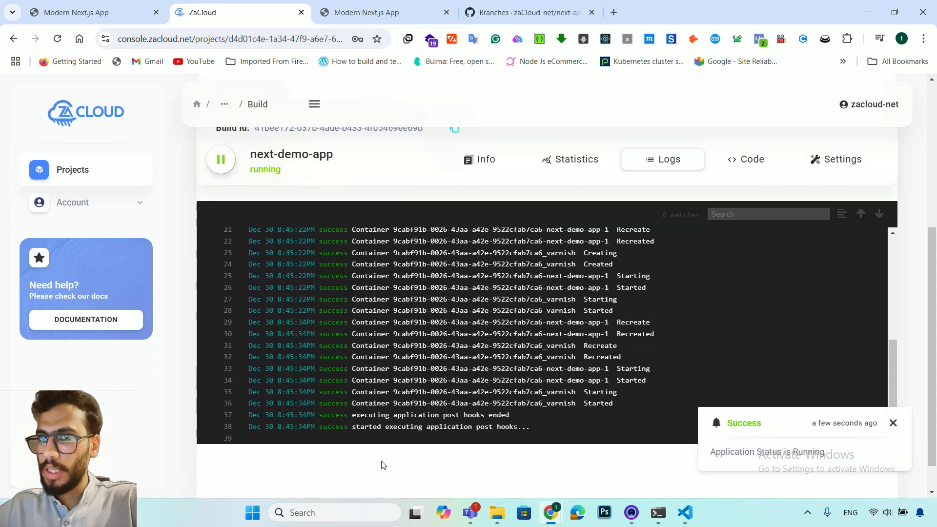
pyautogui.scroll(-1, 797, 442)
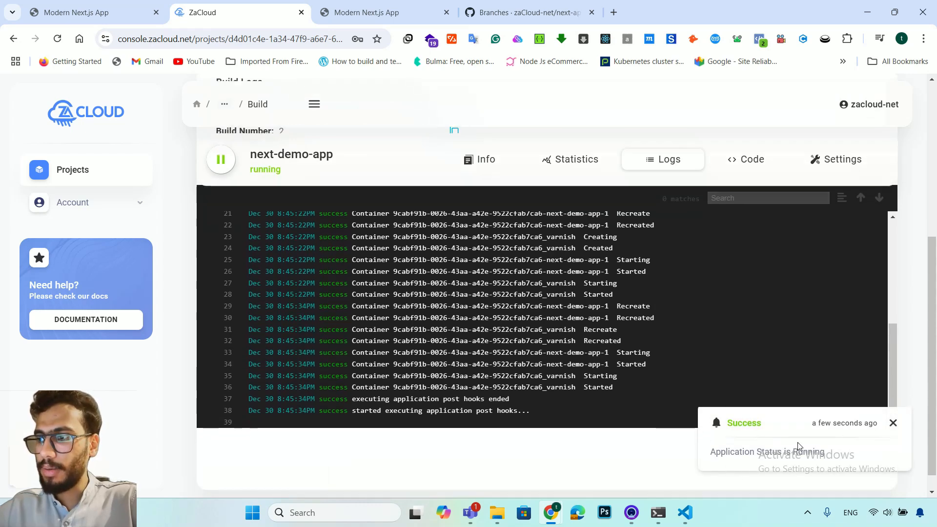
pyautogui.scroll(5, 481, 257)
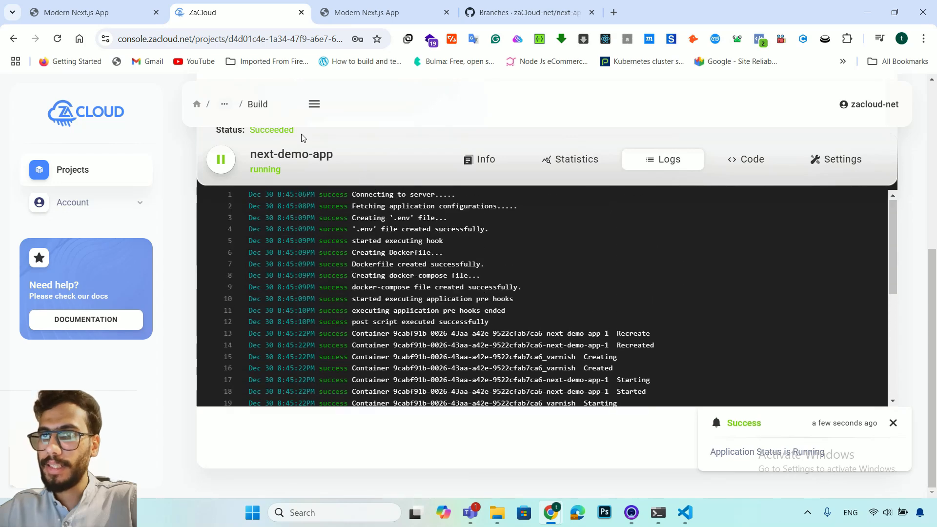
pyautogui.scroll(5, 301, 138)
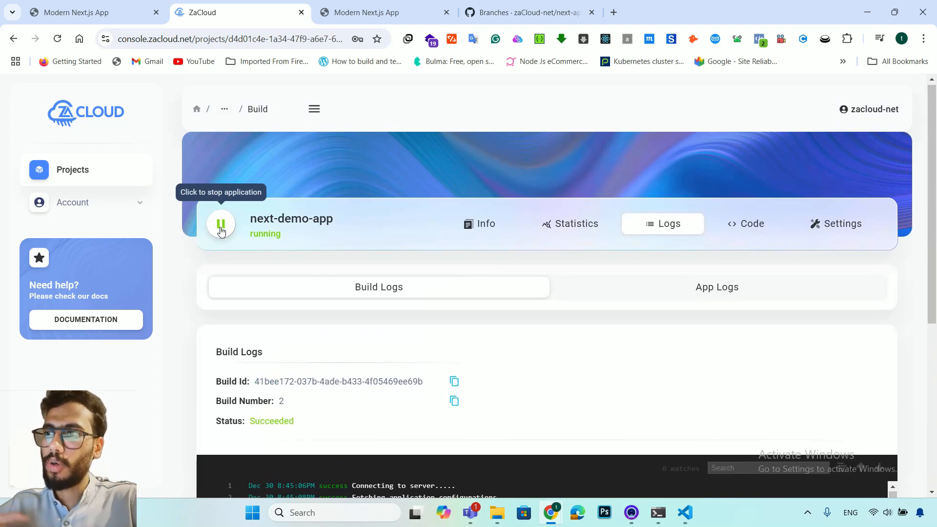
# Step: Open next-demo-app's app logs and examine the start-up entries from before and after the caching rebuild
pyautogui.click(665, 286)
pyautogui.scroll(-3, 666, 287)
pyautogui.scroll(-2, 665, 287)
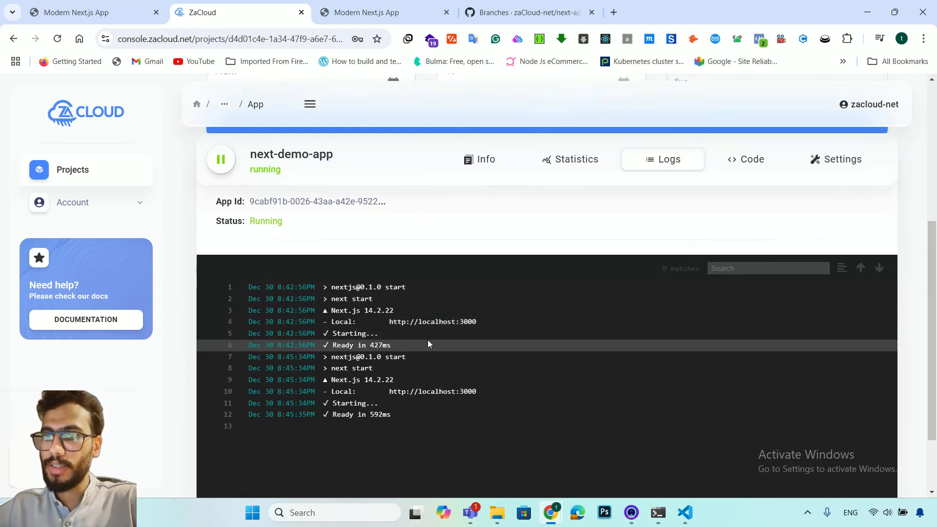
pyautogui.moveTo(427, 341); pyautogui.dragTo(220, 270)
pyautogui.click(251, 358)
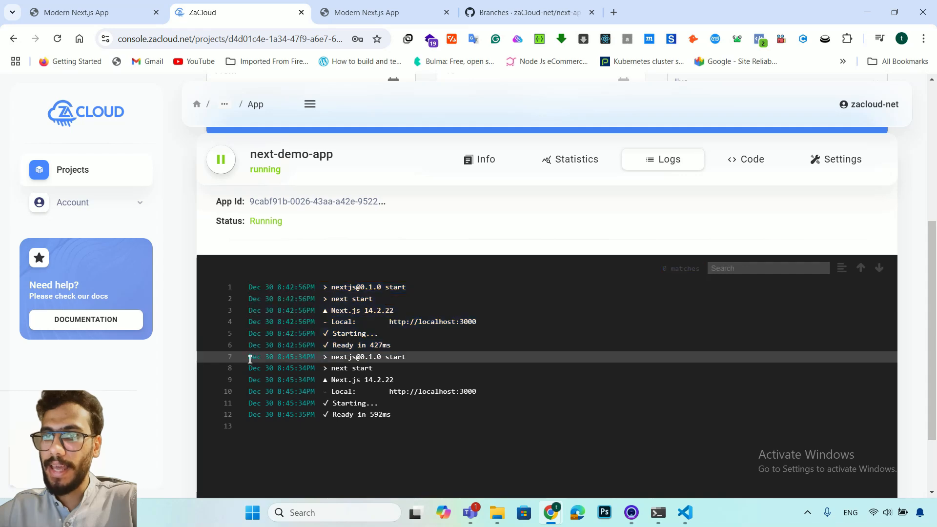
pyautogui.moveTo(251, 357); pyautogui.dragTo(443, 434)
pyautogui.click(446, 434)
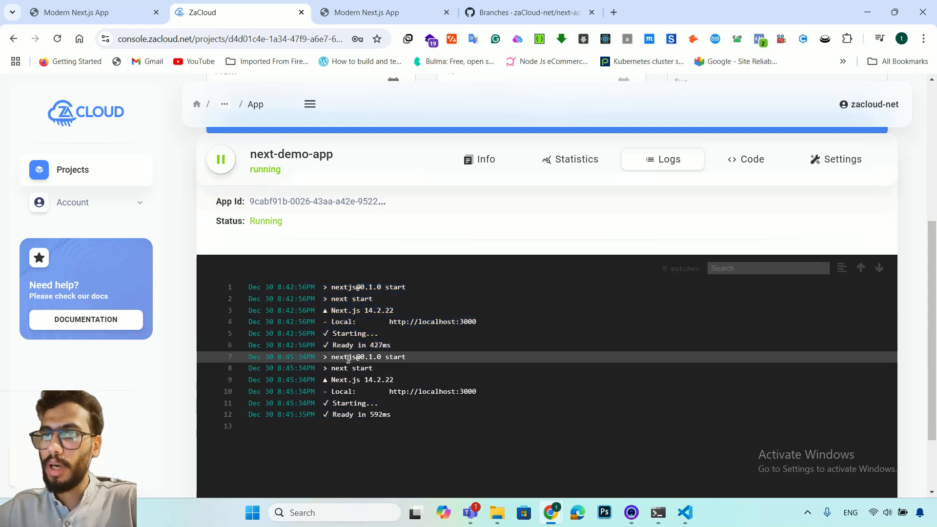
pyautogui.scroll(-1, 347, 359)
pyautogui.scroll(3, 347, 359)
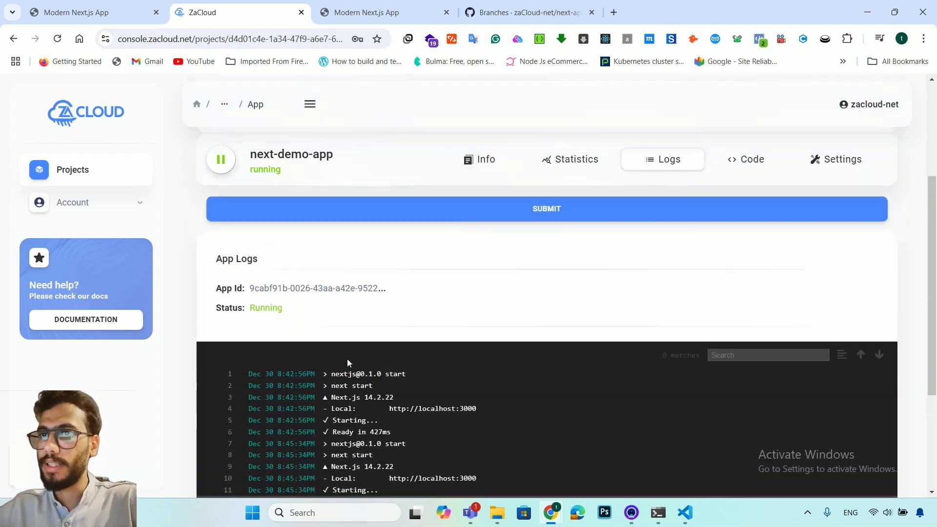
# Step: Reload the deployed site and inspect its technologies with Wappalyzer to check for Varnish caching
pyautogui.click(401, 14)
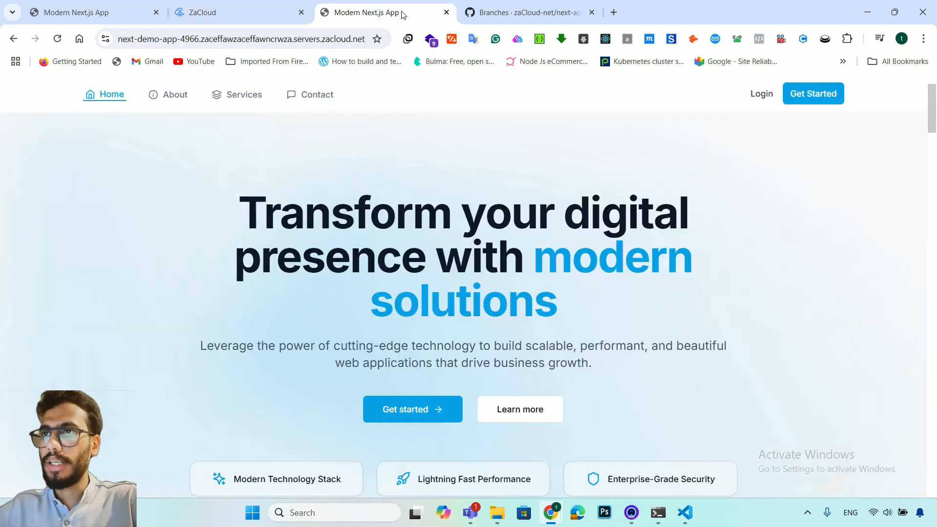
pyautogui.press('F5')
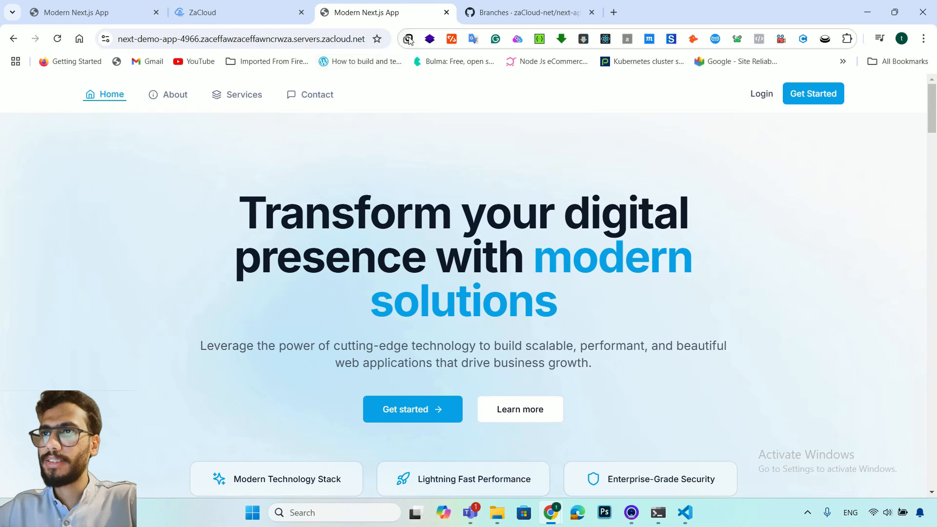
pyautogui.click(428, 42)
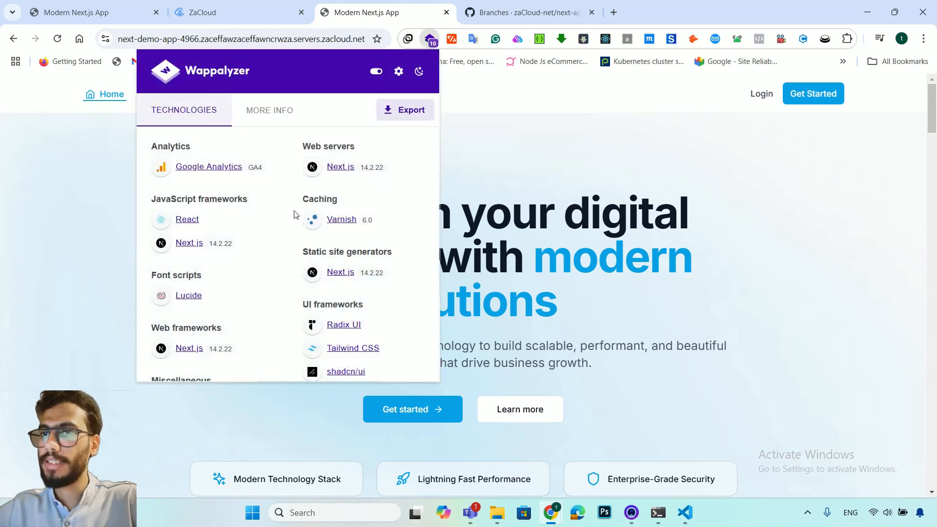
pyautogui.click(597, 123)
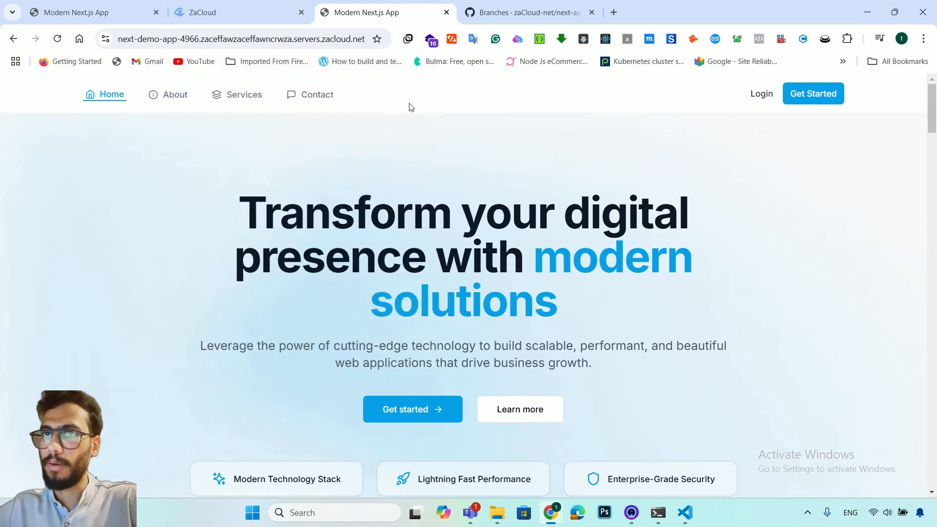
# Step: Look at the localhost:3000 version of the site and go back over next-demo-app's app logs in ZaCloud
pyautogui.click(122, 21)
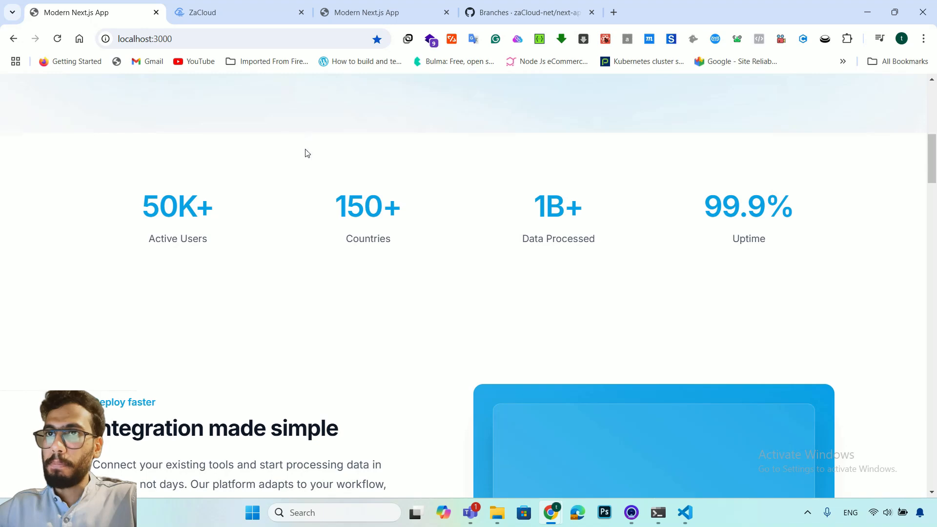
pyautogui.click(217, 22)
pyautogui.scroll(3, 320, 252)
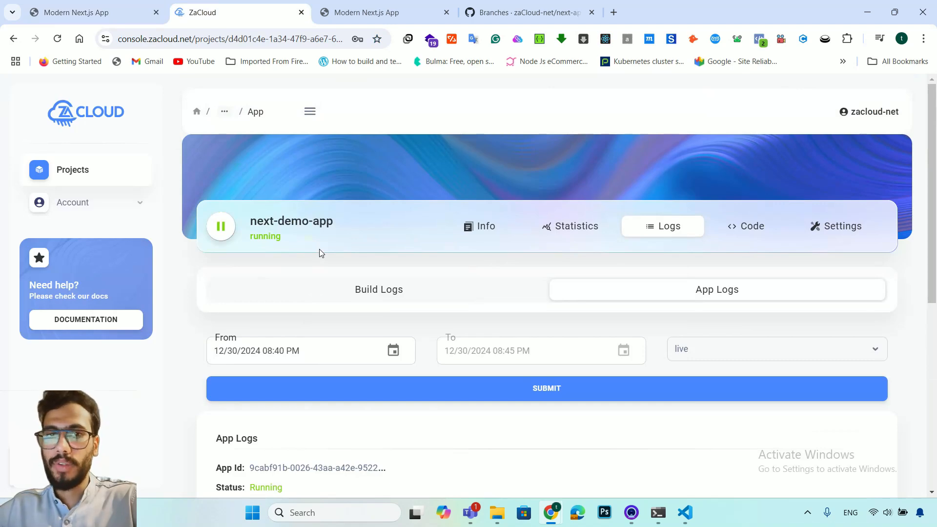
pyautogui.scroll(-3, 319, 249)
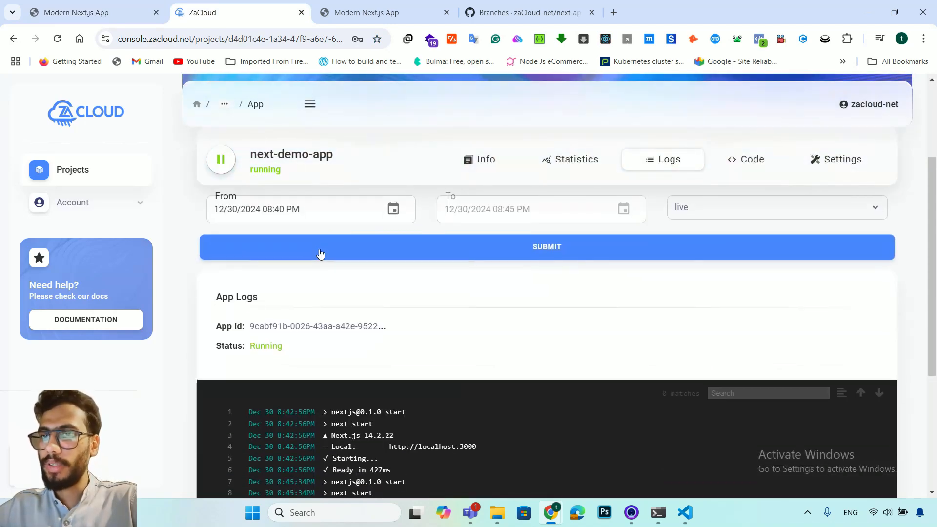
pyautogui.scroll(-1, 320, 253)
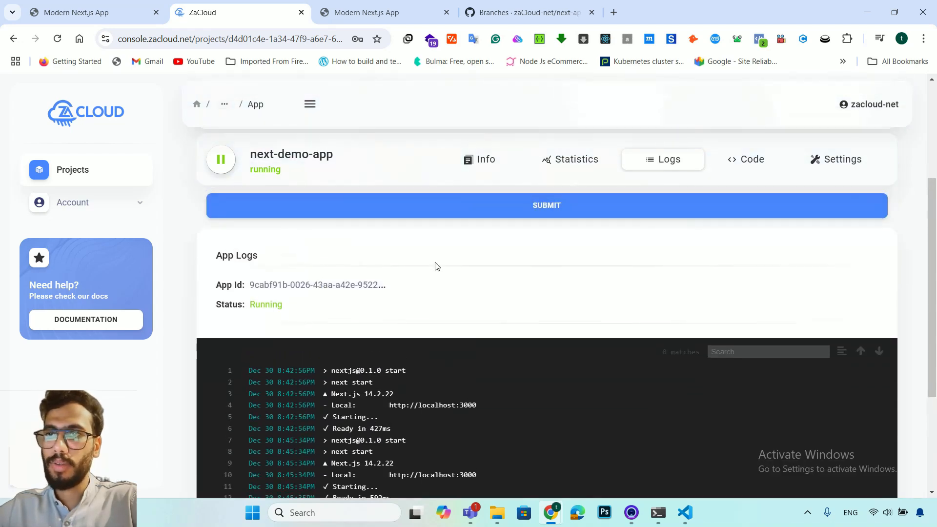
pyautogui.scroll(4, 435, 265)
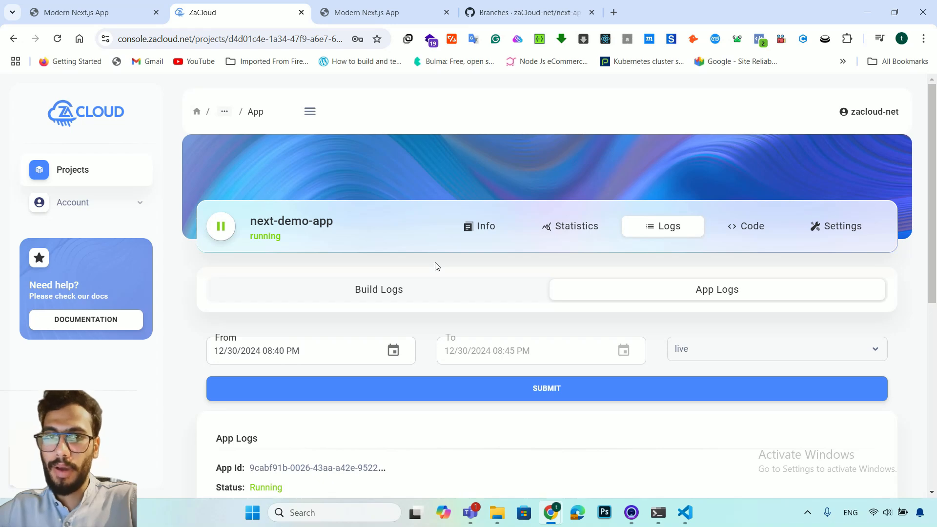
pyautogui.press('XF86AudioRaiseVolume')
pyautogui.press('XF86AudioRaiseVolume')
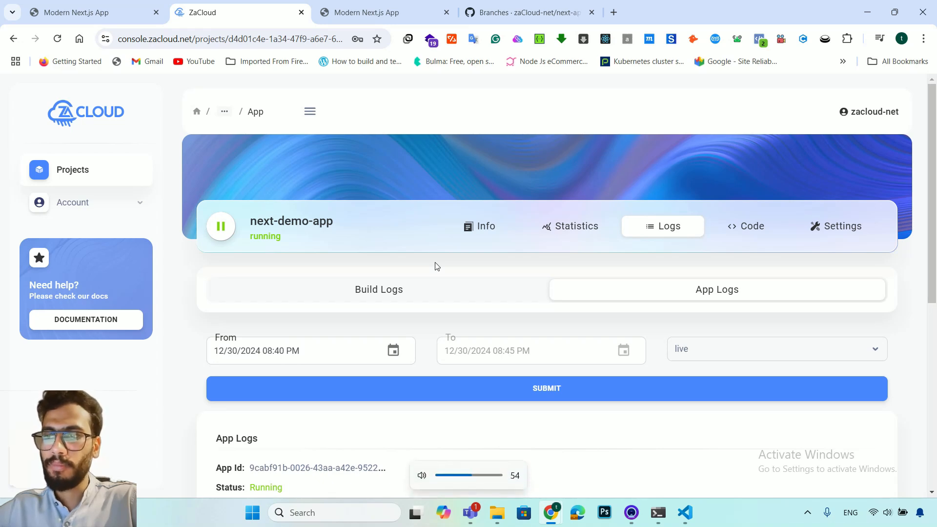